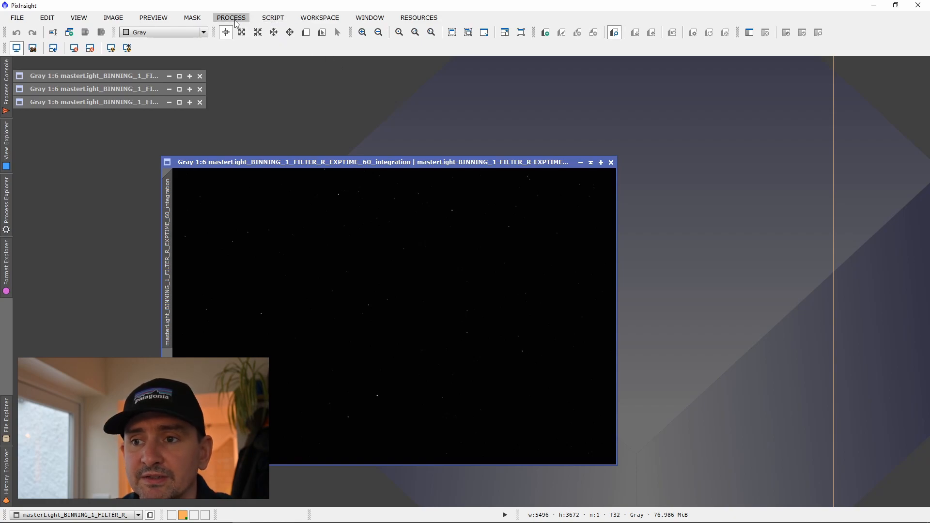
pyautogui.click(273, 18)
pyautogui.moveTo(339, 32)
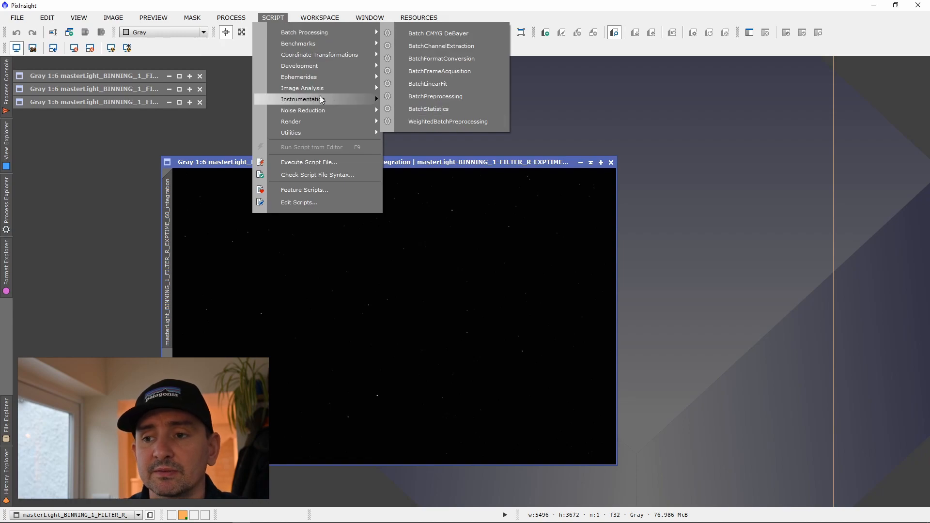
pyautogui.click(651, 120)
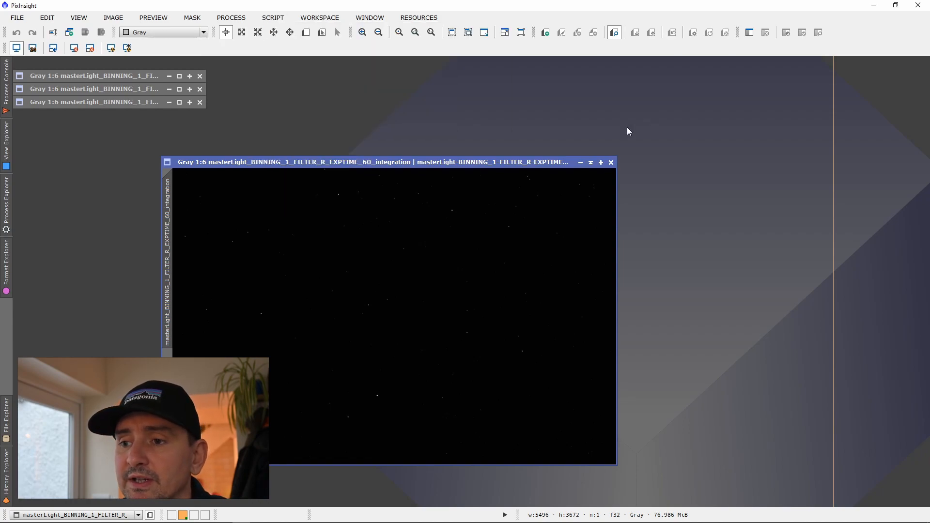
pyautogui.click(591, 162)
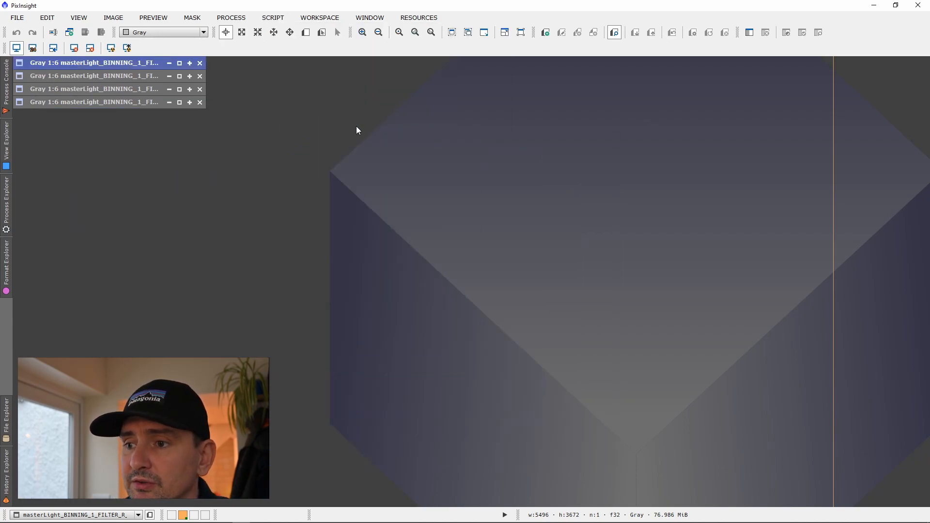
pyautogui.click(179, 63)
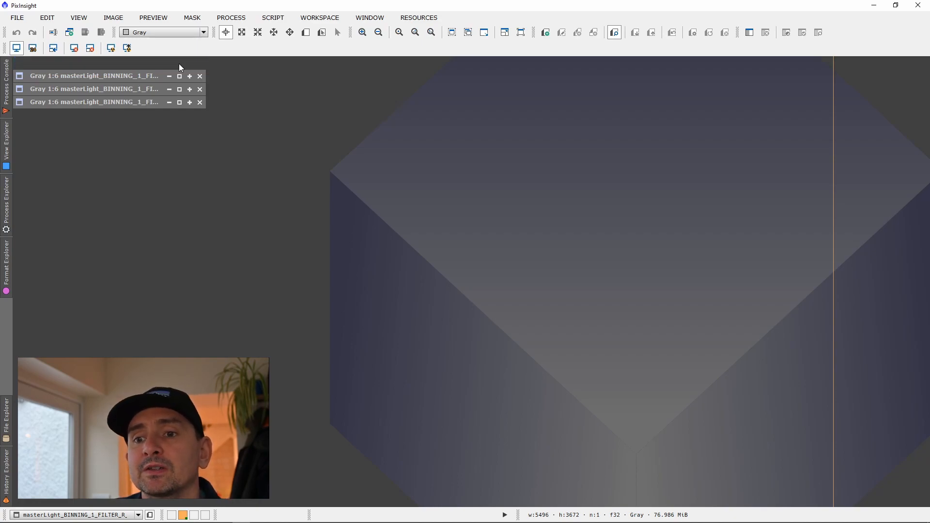
# - Apply an automatic screen stretch to the red-filter master image, then restore the green-filter master and auto-stretch it too
pyautogui.click(111, 48)
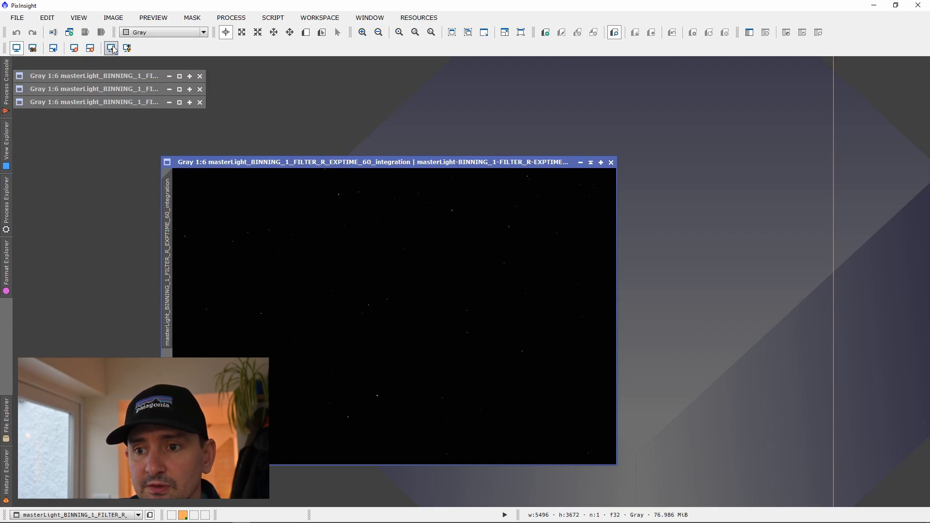
pyautogui.click(179, 76)
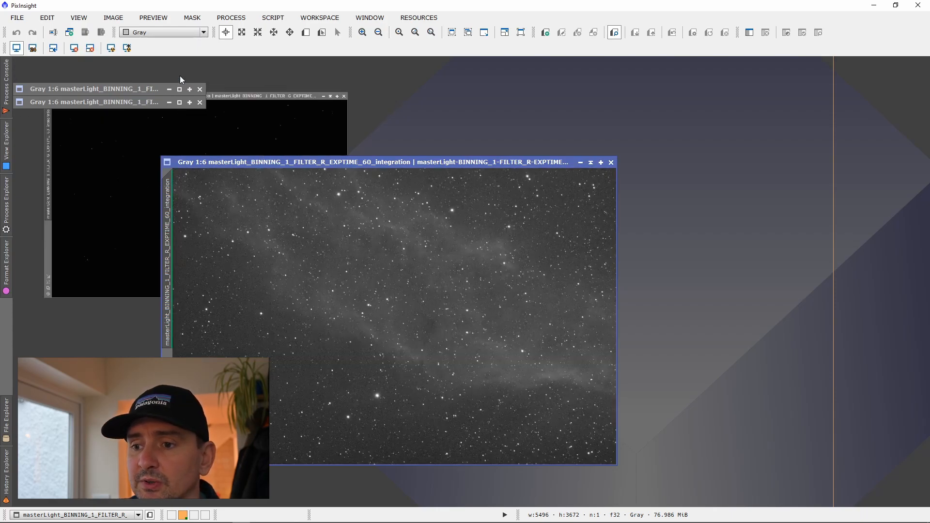
pyautogui.click(240, 108)
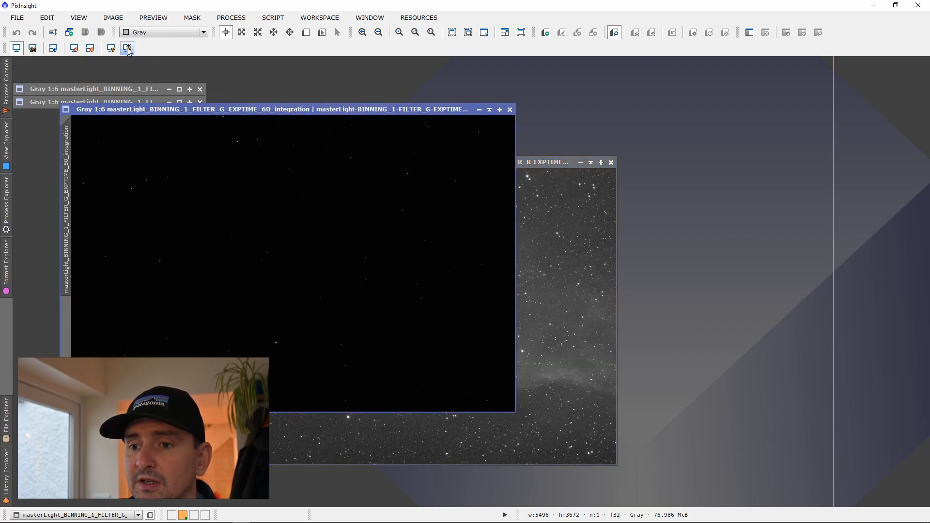
pyautogui.click(111, 48)
# - Restore the blue-filter master image, auto-stretch its display and move its window clear of the collapsed Ha window
pyautogui.click(179, 89)
pyautogui.click(203, 64)
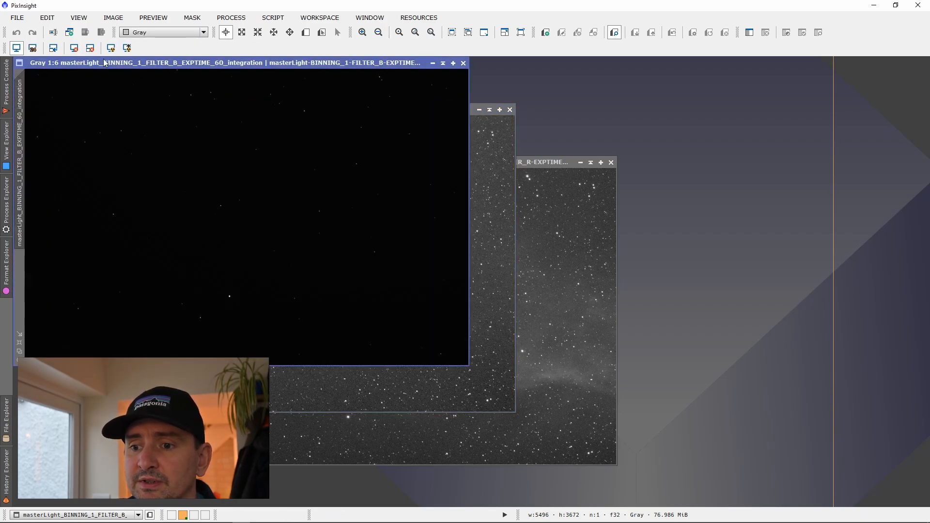
pyautogui.click(111, 48)
pyautogui.moveTo(260, 64); pyautogui.dragTo(290, 88)
# - Restore the Ha master image, auto-stretch its display and reposition its window over the other images
pyautogui.click(48, 101)
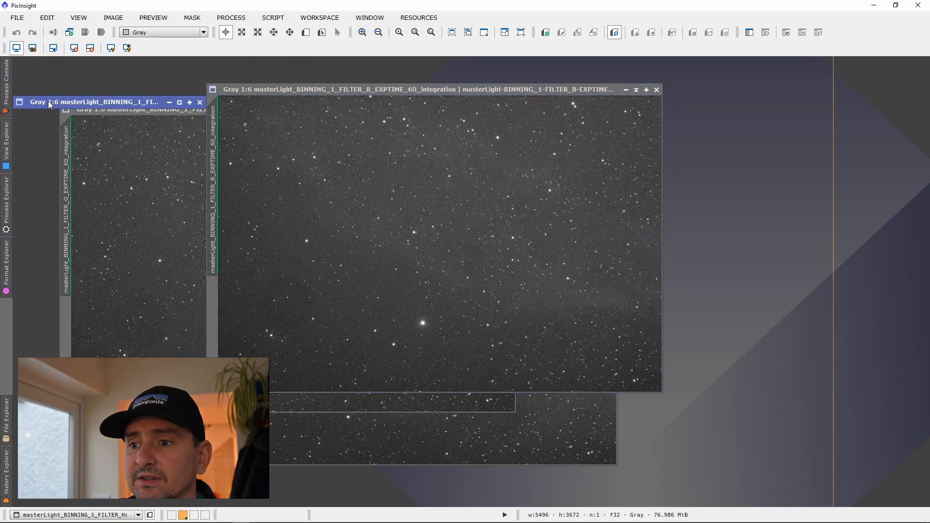
pyautogui.click(180, 102)
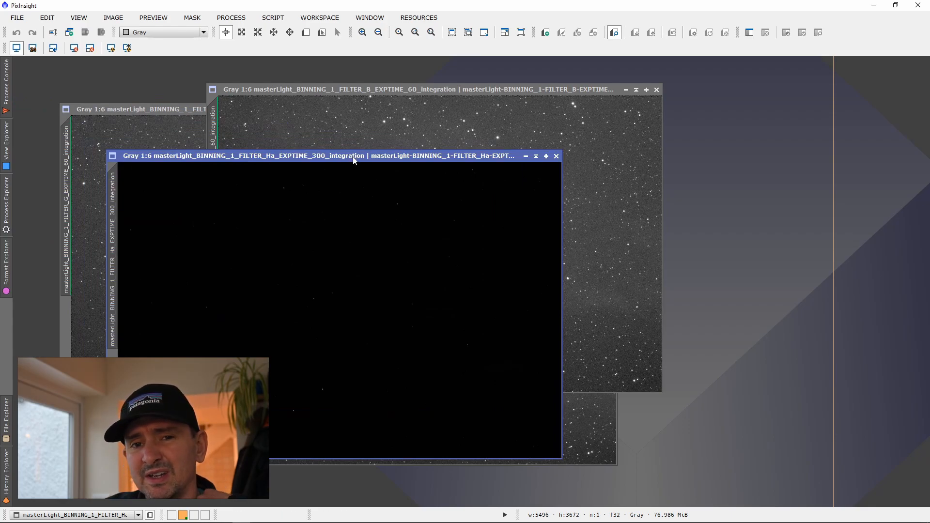
pyautogui.click(111, 48)
pyautogui.moveTo(370, 157); pyautogui.dragTo(437, 138)
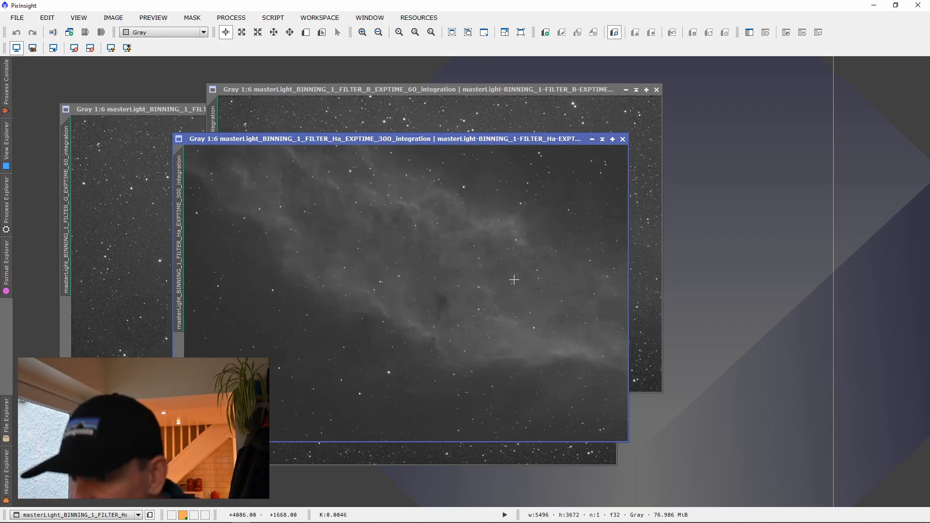
# - Open the DynamicCrop process from the Geometry category
pyautogui.click(231, 19)
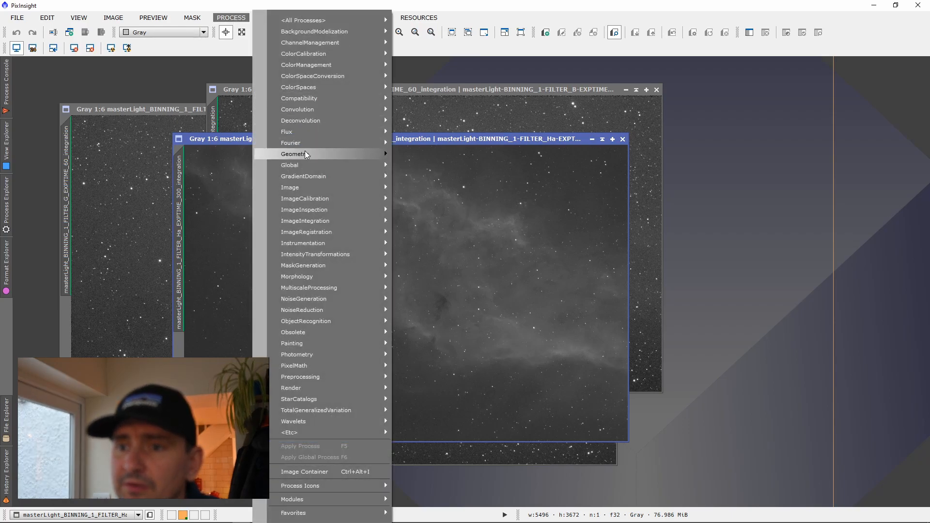
pyautogui.moveTo(339, 154)
pyautogui.click(430, 180)
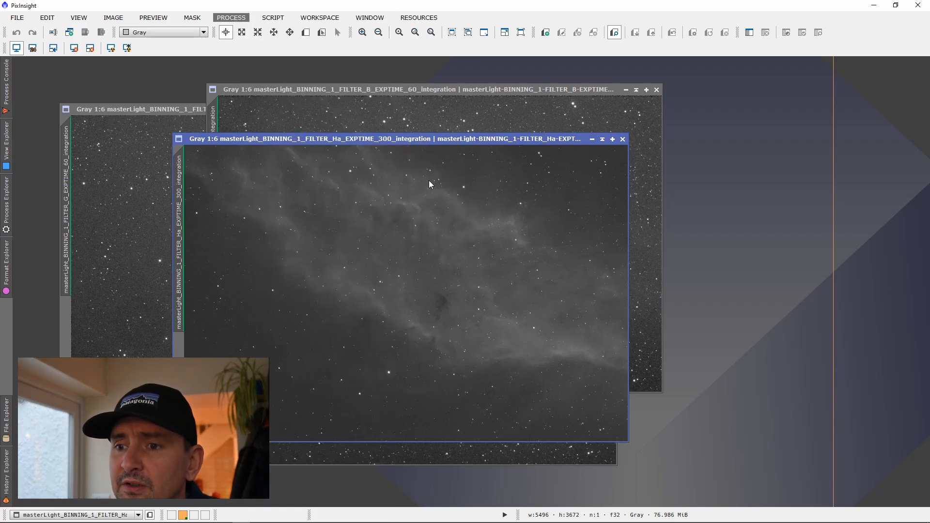
# - Compare the filter images, bring the blue-filter master to the front and reset DynamicCrop
pyautogui.click(160, 108)
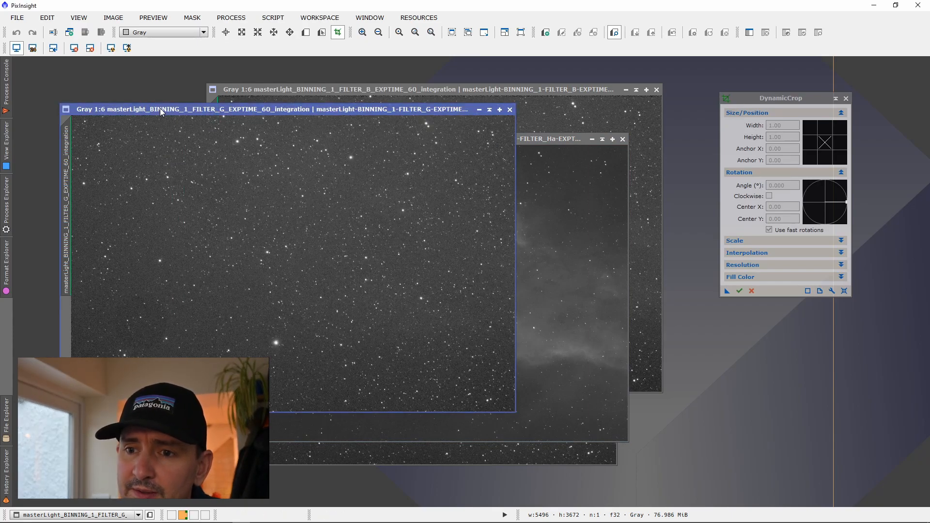
pyautogui.click(522, 90)
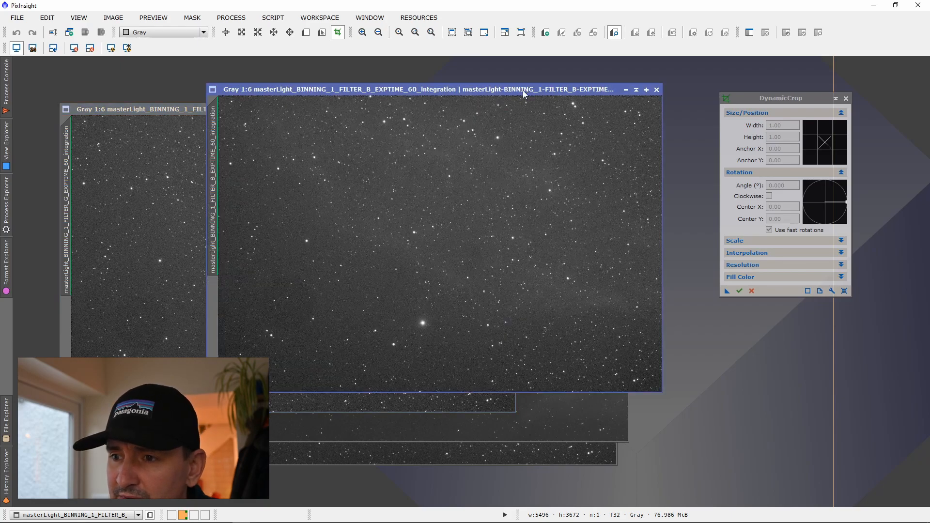
pyautogui.click(567, 454)
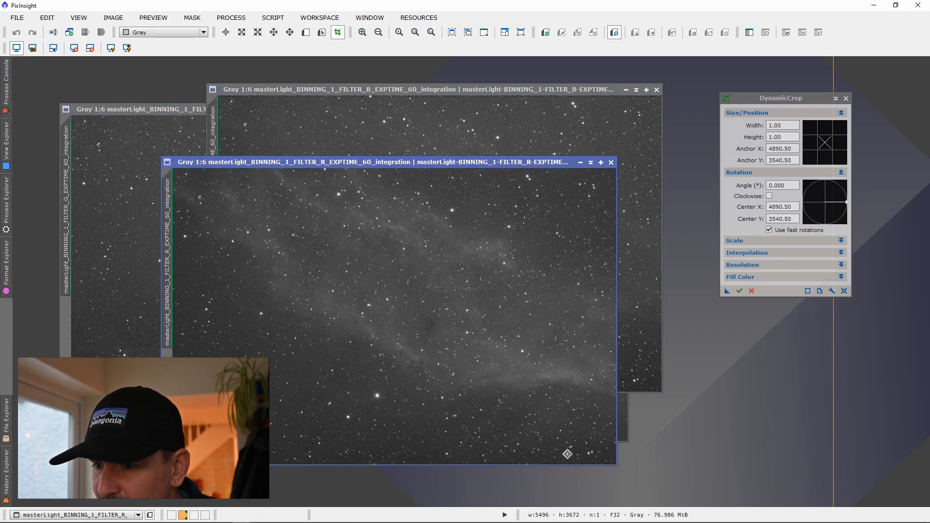
pyautogui.click(466, 88)
pyautogui.moveTo(467, 90); pyautogui.dragTo(405, 80)
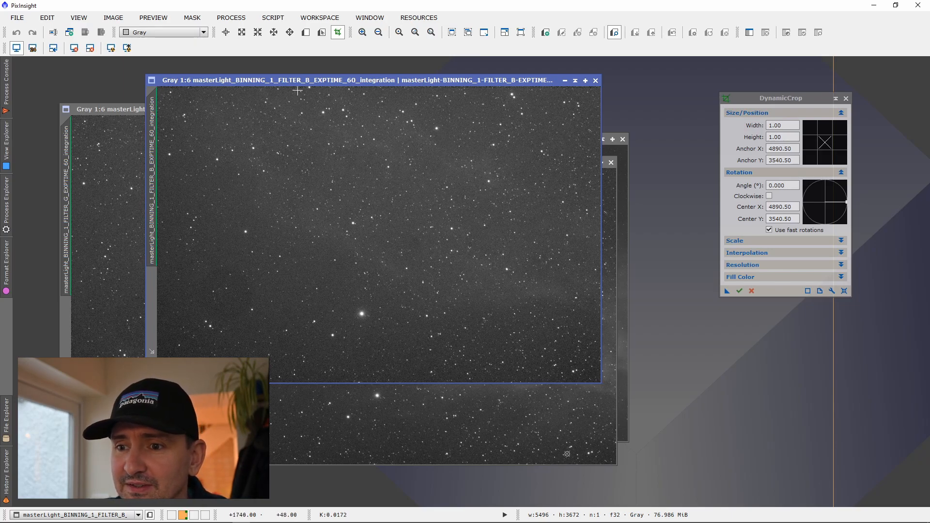
pyautogui.click(844, 290)
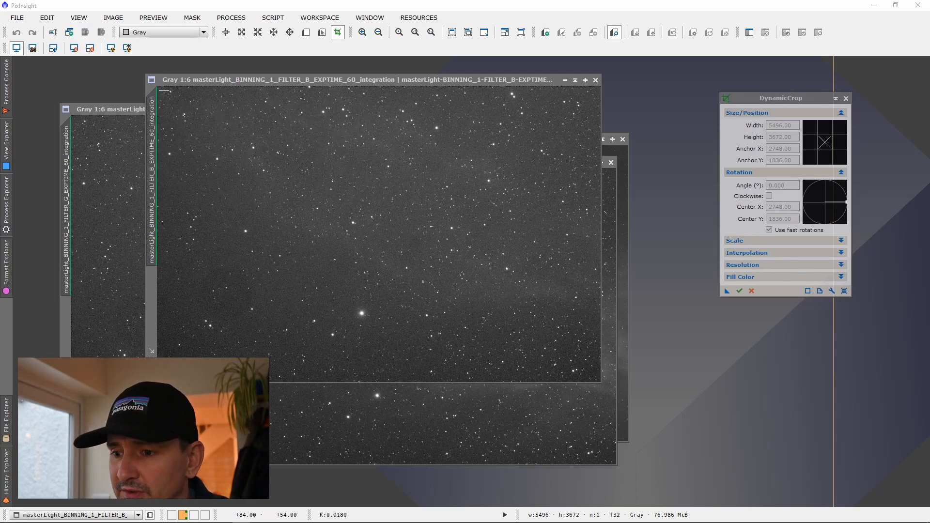
# - Crop the blue-filter master to about 5352 × 3516 px just inside its edges, saving the crop as a process icon before executing it
pyautogui.moveTo(162, 92); pyautogui.dragTo(595, 376)
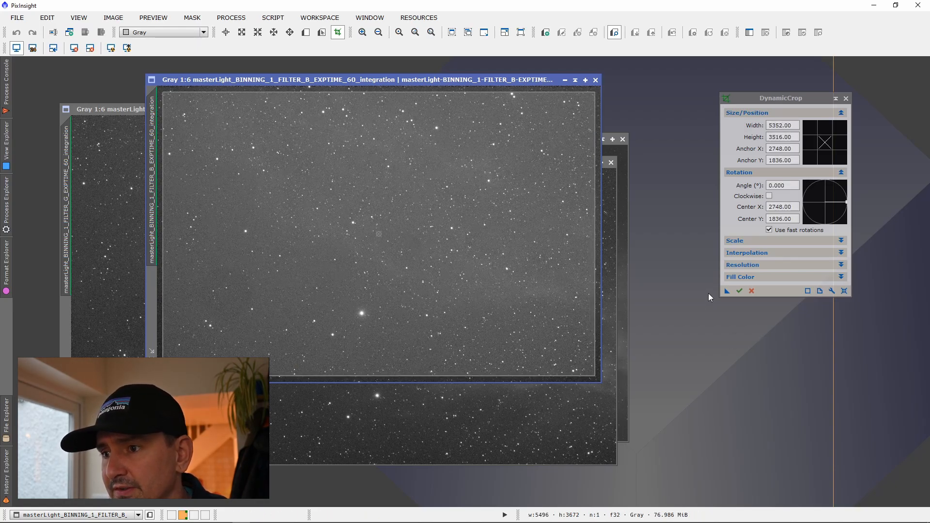
pyautogui.moveTo(726, 292); pyautogui.dragTo(720, 343)
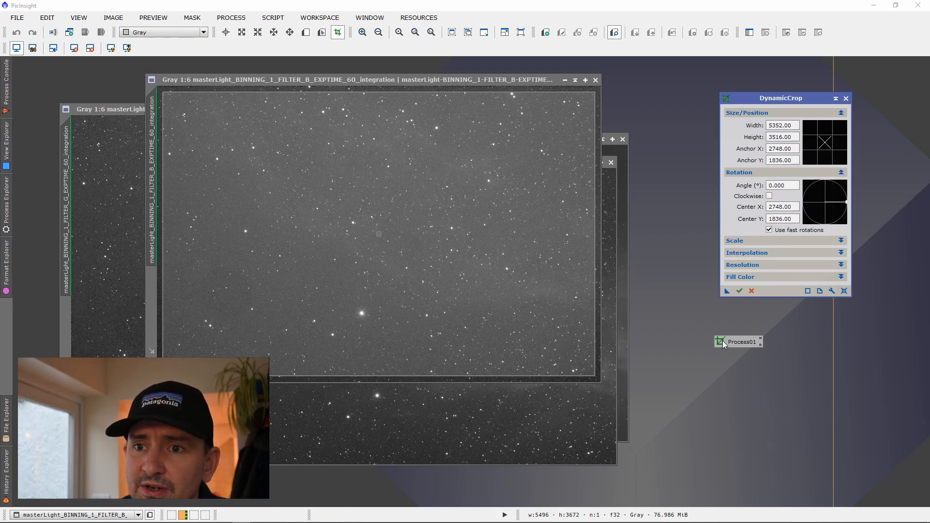
pyautogui.click(739, 291)
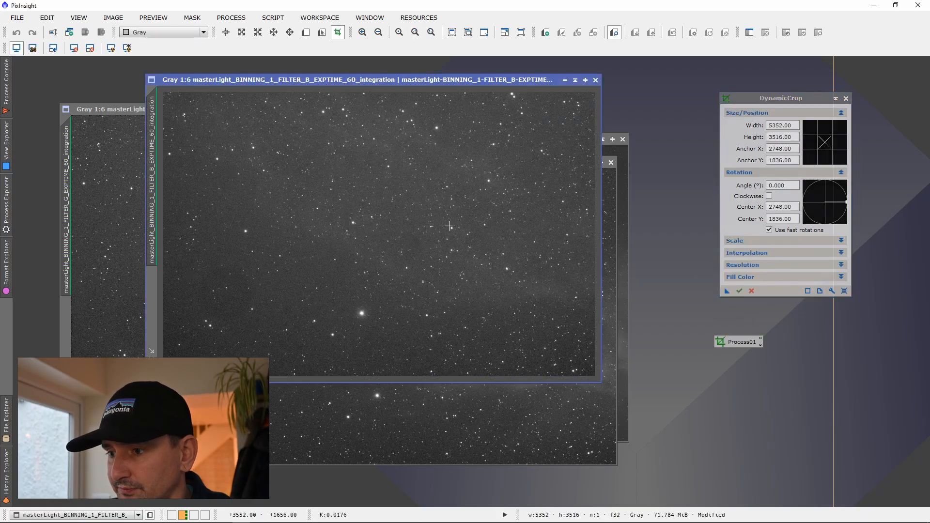
# - Apply the saved crop to the red, green and Ha master images, collapsing each window once it is cropped
pyautogui.click(575, 80)
pyautogui.moveTo(745, 341); pyautogui.dragTo(490, 381)
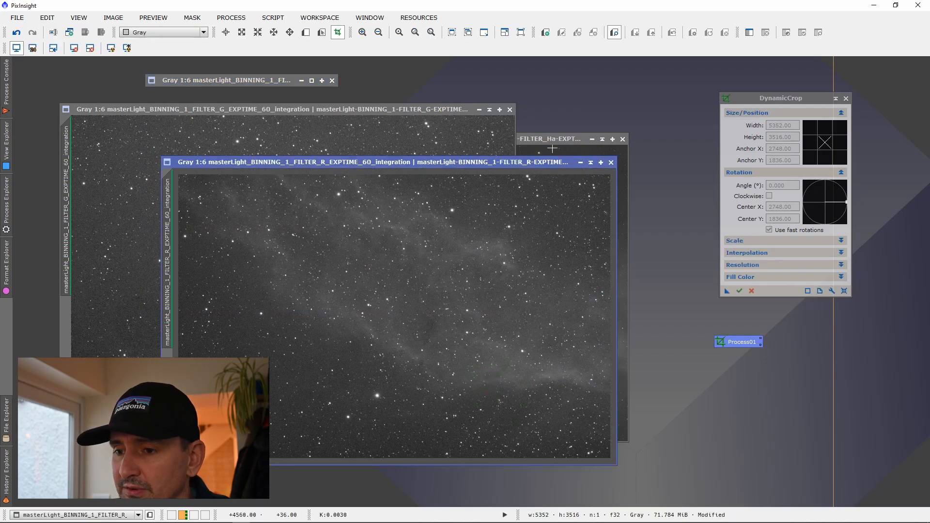
pyautogui.click(591, 162)
pyautogui.moveTo(731, 341); pyautogui.dragTo(371, 306)
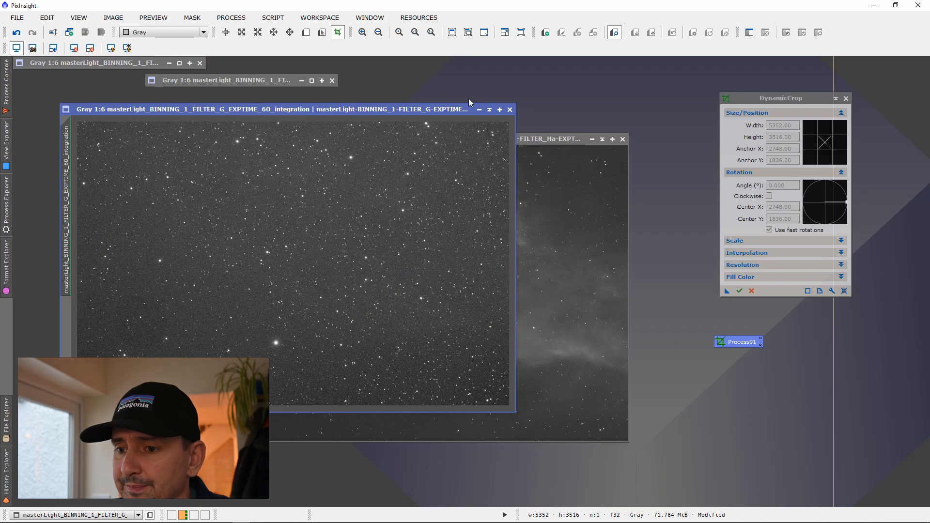
pyautogui.click(489, 111)
pyautogui.moveTo(739, 342); pyautogui.dragTo(494, 340)
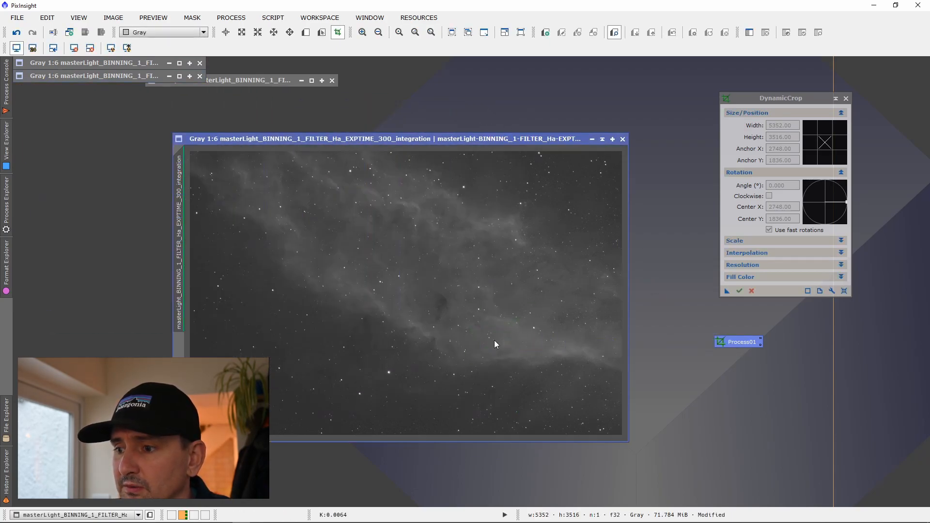
pyautogui.click(603, 139)
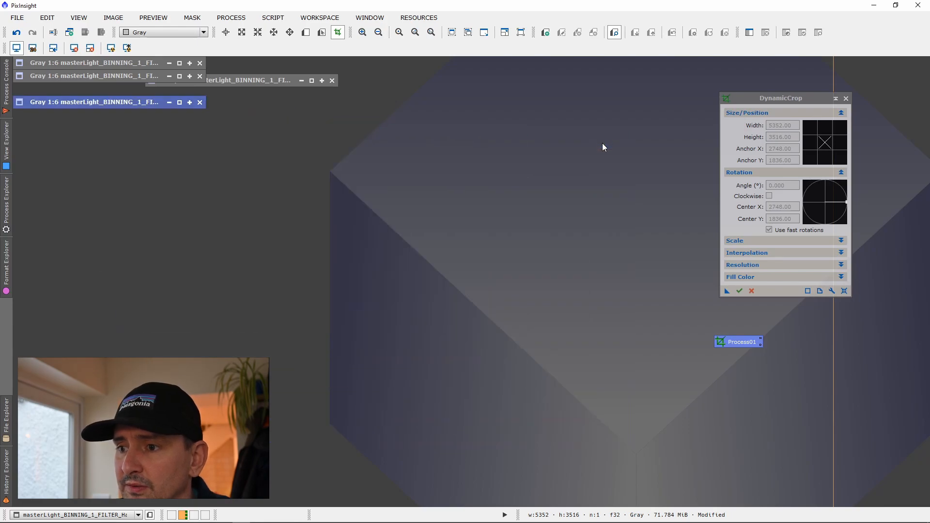
# - Close DynamicCrop, delete its process icon and line up the collapsed blue-filter window with the others
pyautogui.click(846, 98)
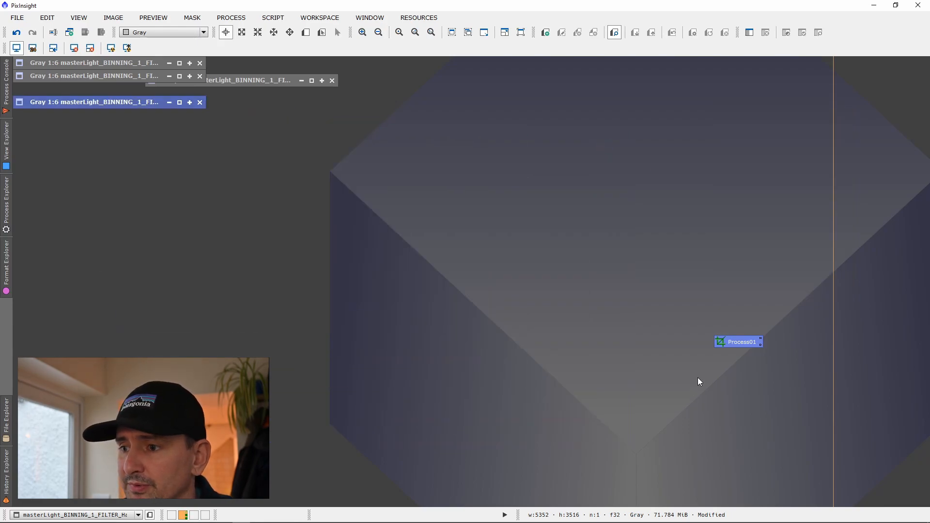
pyautogui.rightClick(731, 342)
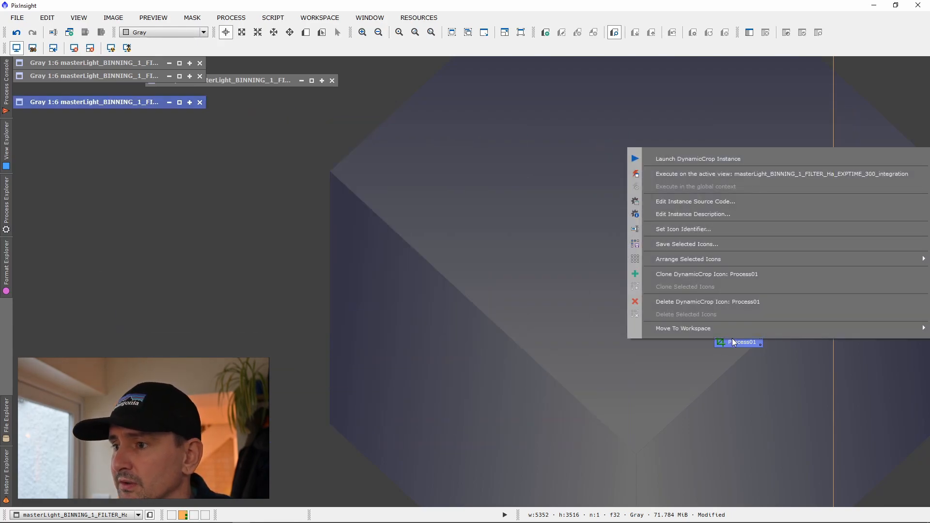
pyautogui.click(683, 302)
pyautogui.moveTo(245, 79); pyautogui.dragTo(115, 89)
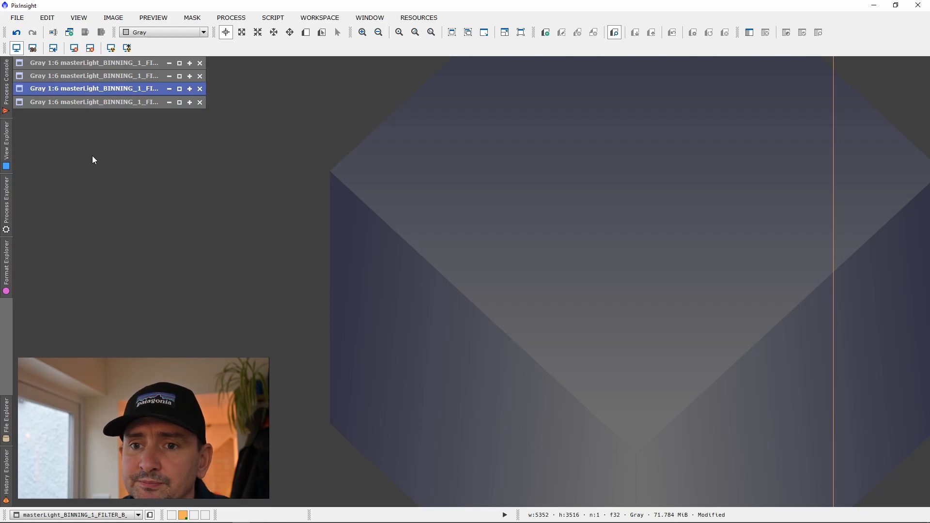
# - Restore the red-filter master image and reset its screen stretch
pyautogui.click(179, 63)
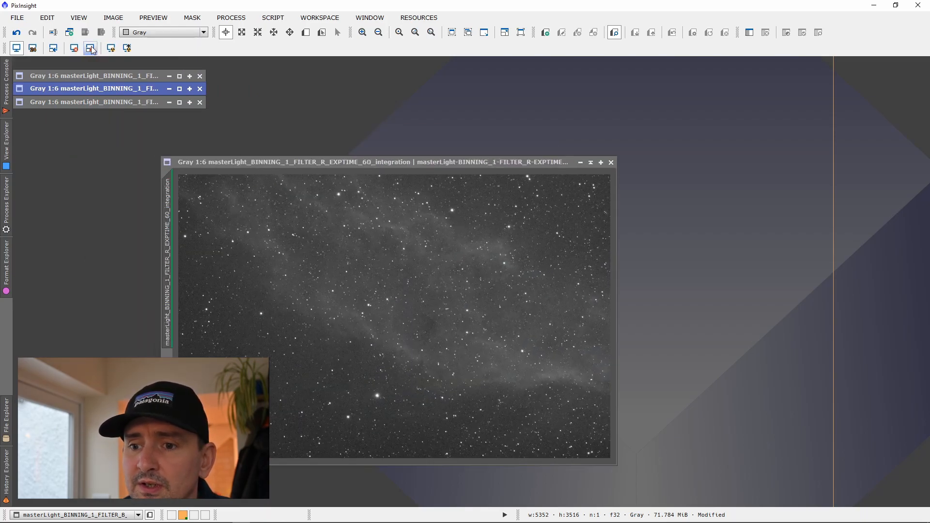
pyautogui.click(266, 160)
pyautogui.click(90, 48)
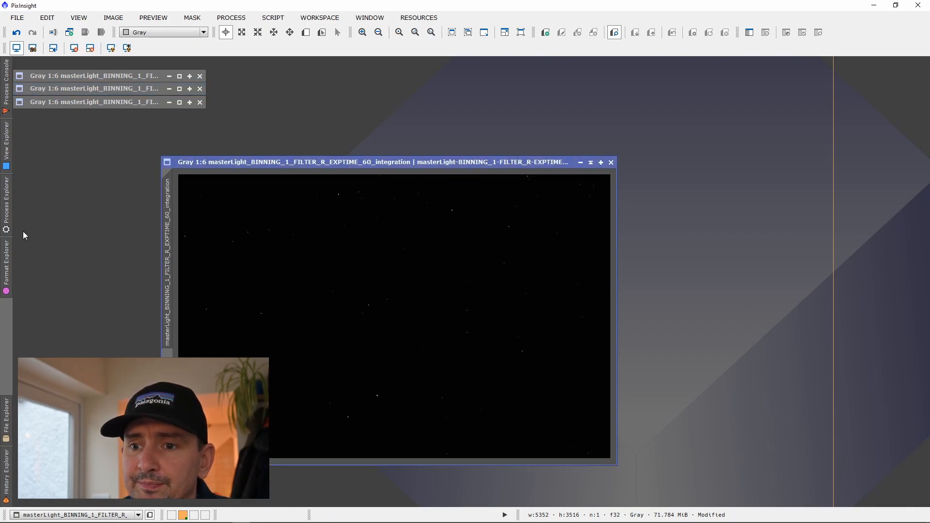
# - Open ScreenTransferFunction and HistogramTransformation beside the red-filter master image and reset the HistogramTransformation settings
pyautogui.moveTo(7, 212)
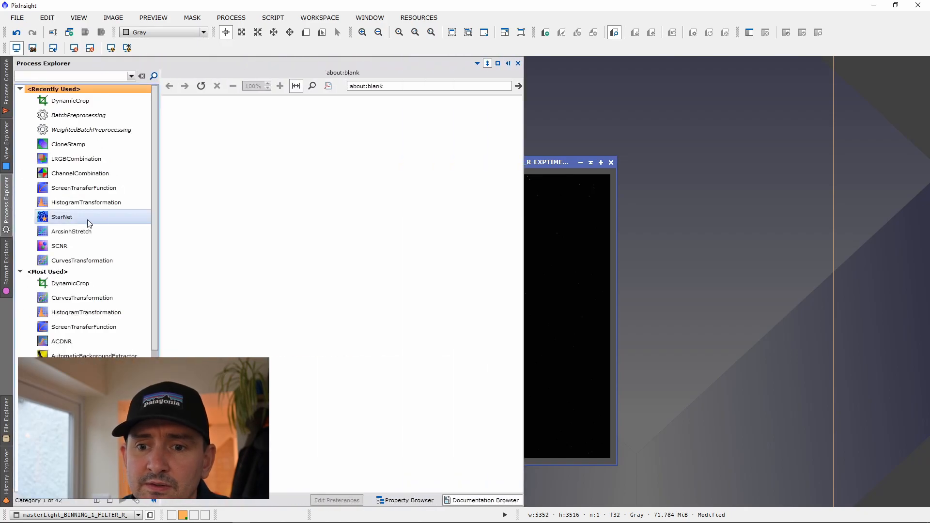
pyautogui.doubleClick(85, 189)
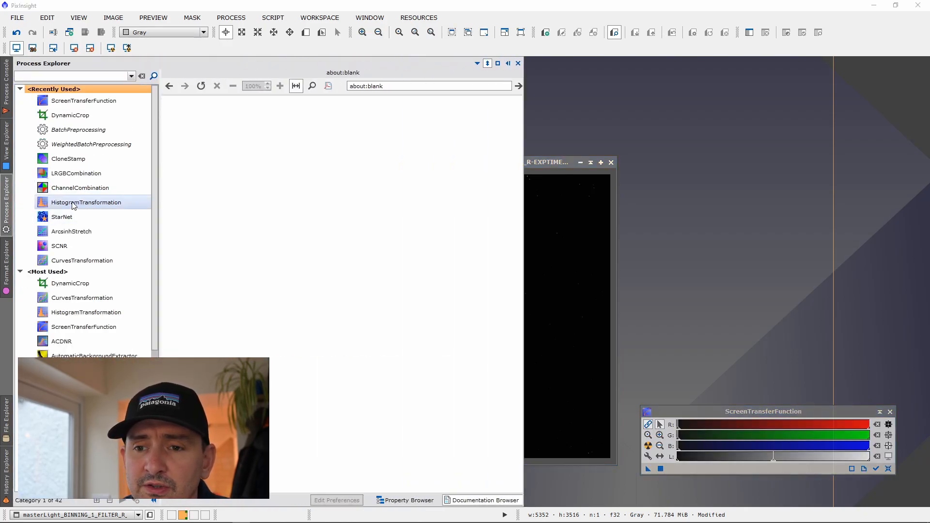
pyautogui.doubleClick(73, 203)
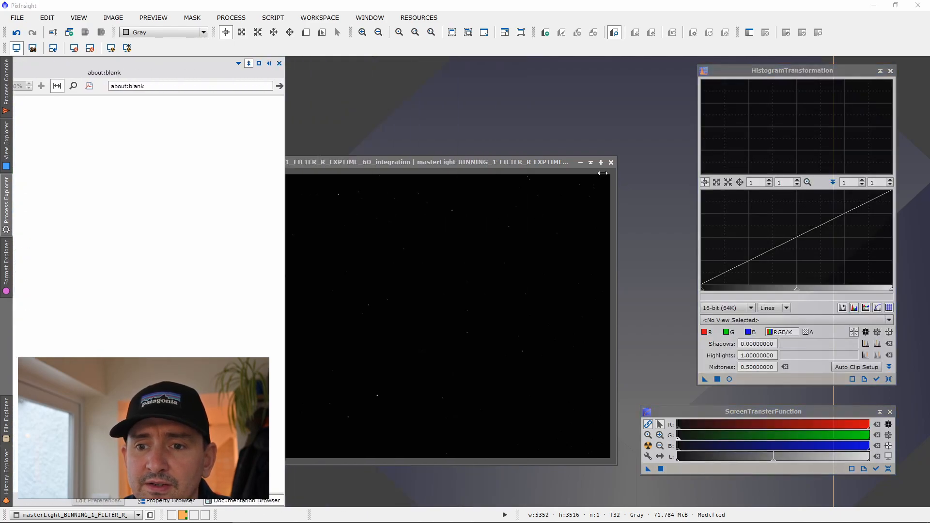
pyautogui.moveTo(480, 162); pyautogui.dragTo(440, 124)
pyautogui.moveTo(771, 411); pyautogui.dragTo(711, 425)
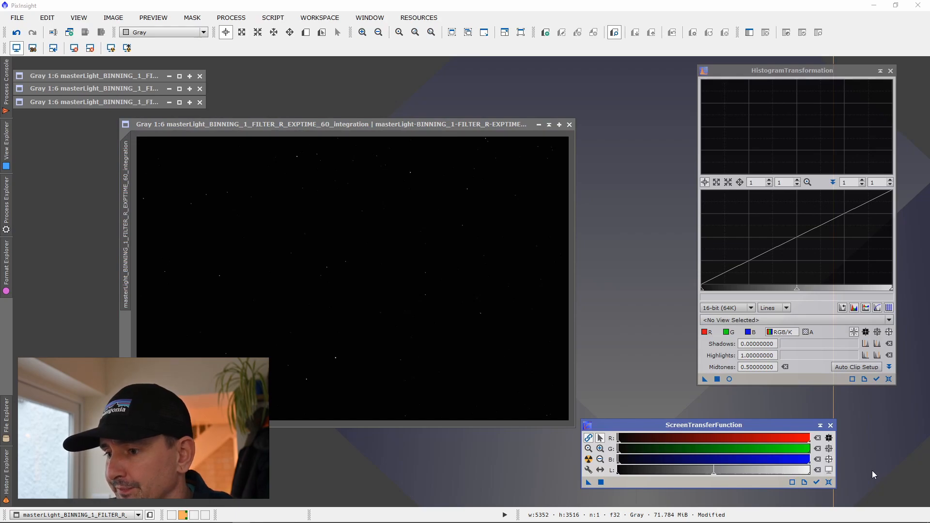
pyautogui.click(887, 379)
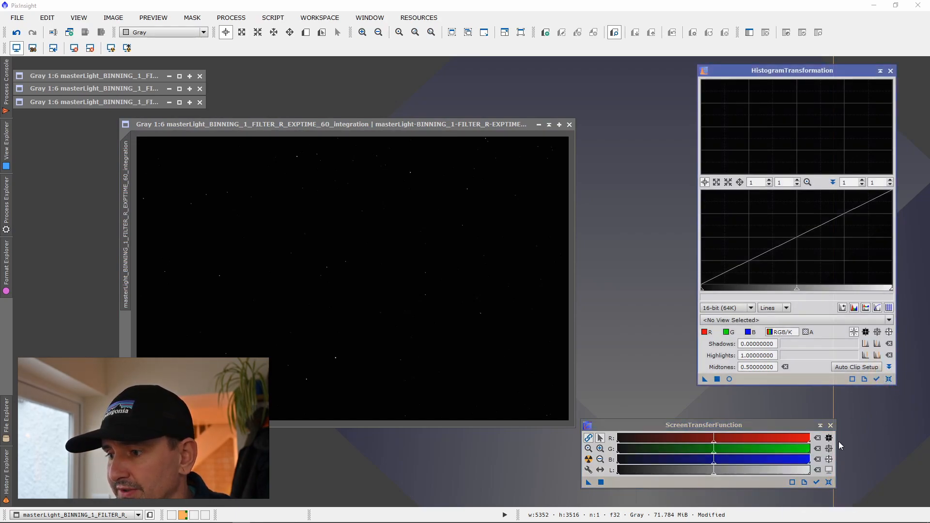
# - Link the ScreenTransferFunction channels and auto-stretch the screen display of the red-filter master image
pyautogui.click(588, 438)
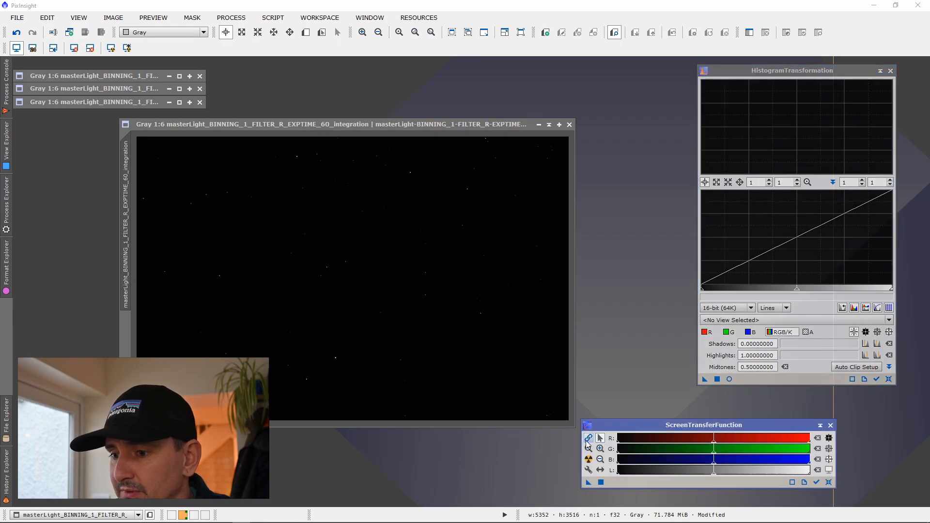
pyautogui.click(432, 125)
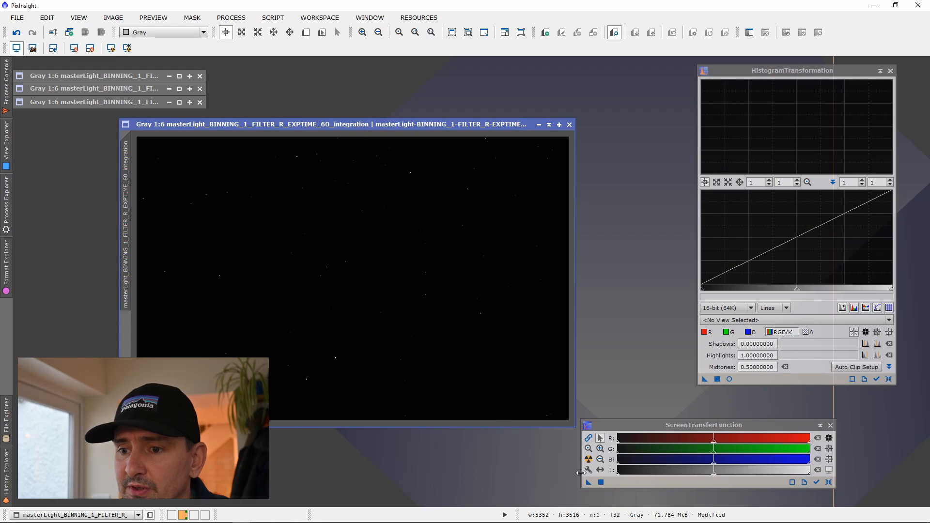
pyautogui.click(589, 459)
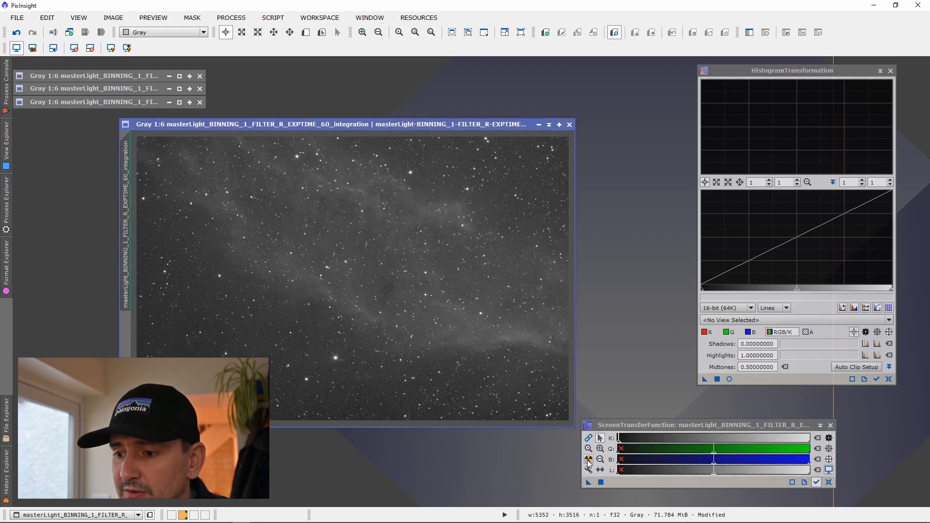
# - Open a HistogramTransformation real-time preview of the red-filter image and set its quality to Maximum
pyautogui.click(729, 379)
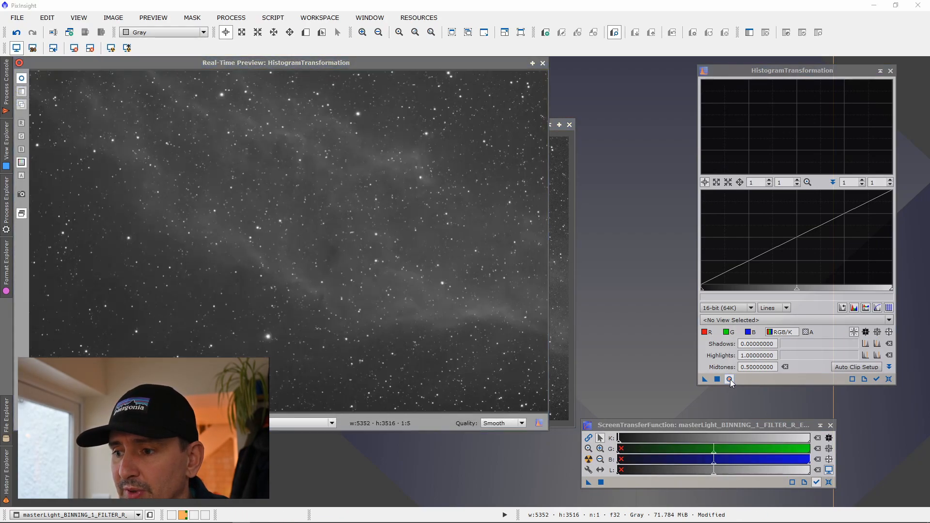
pyautogui.click(494, 423)
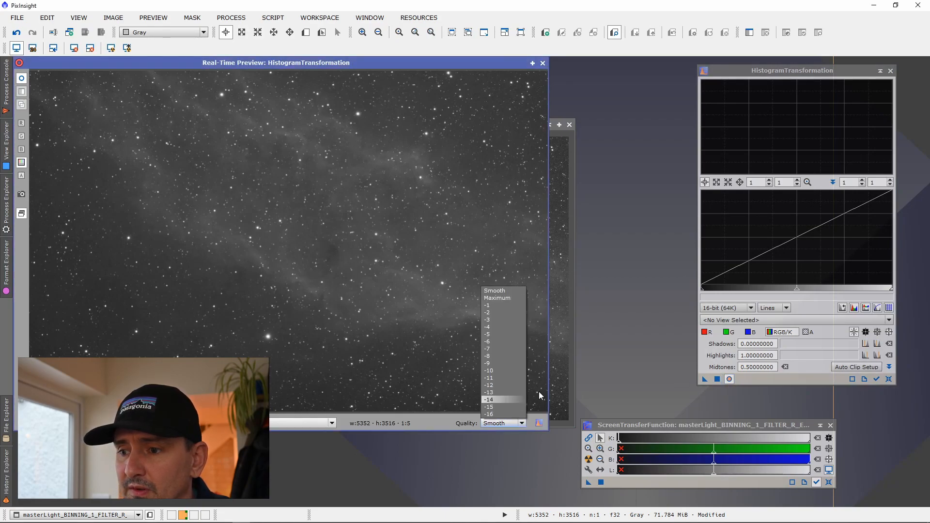
pyautogui.click(500, 297)
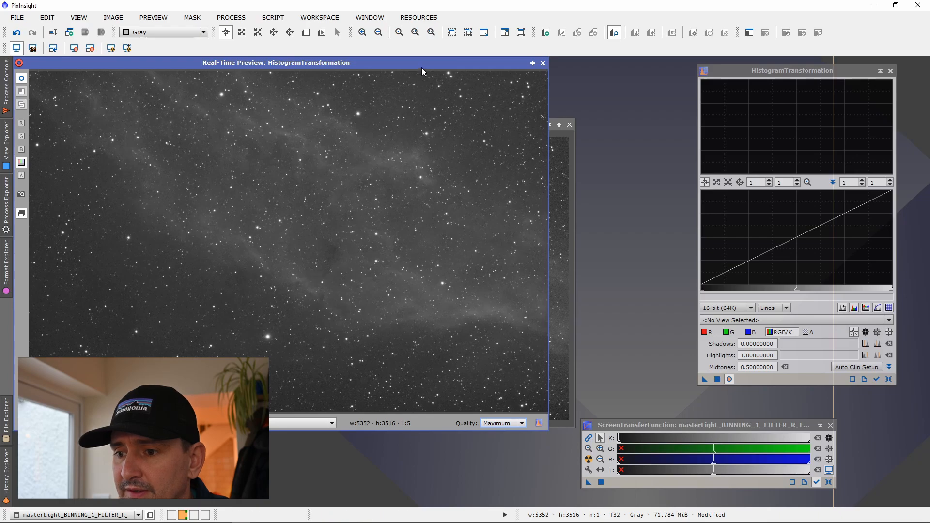
pyautogui.moveTo(423, 65); pyautogui.dragTo(431, 90)
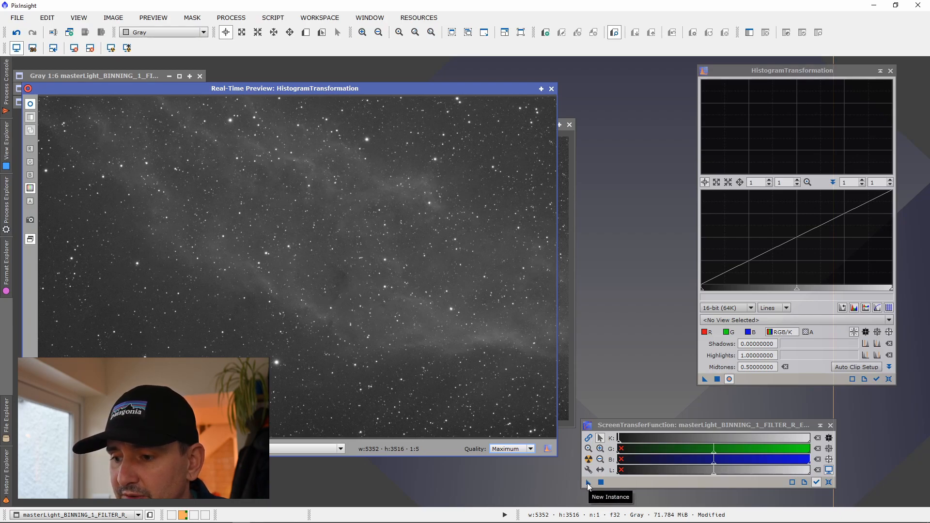
# - Transfer the auto-stretch to HistogramTransformation, reset the screen stretch and apply the histogram stretch permanently to the red-filter image
pyautogui.moveTo(588, 484); pyautogui.dragTo(750, 383)
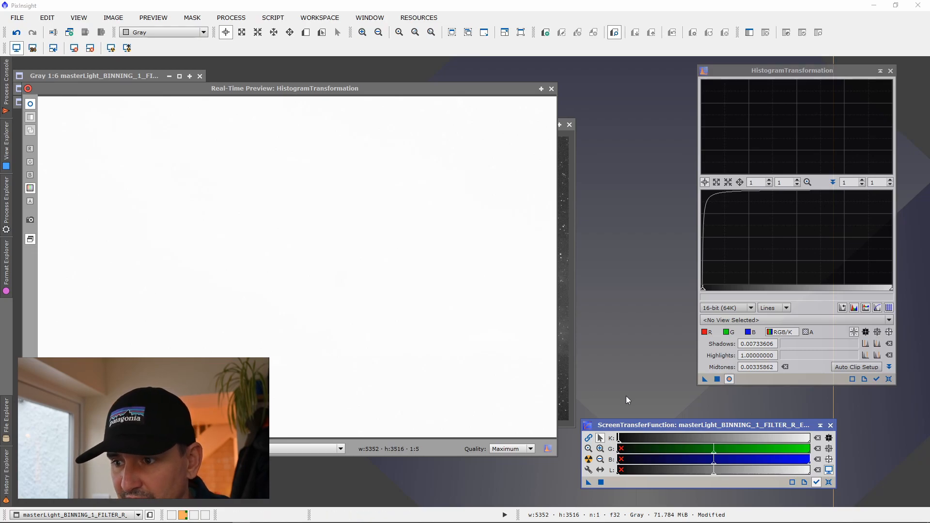
pyautogui.click(829, 481)
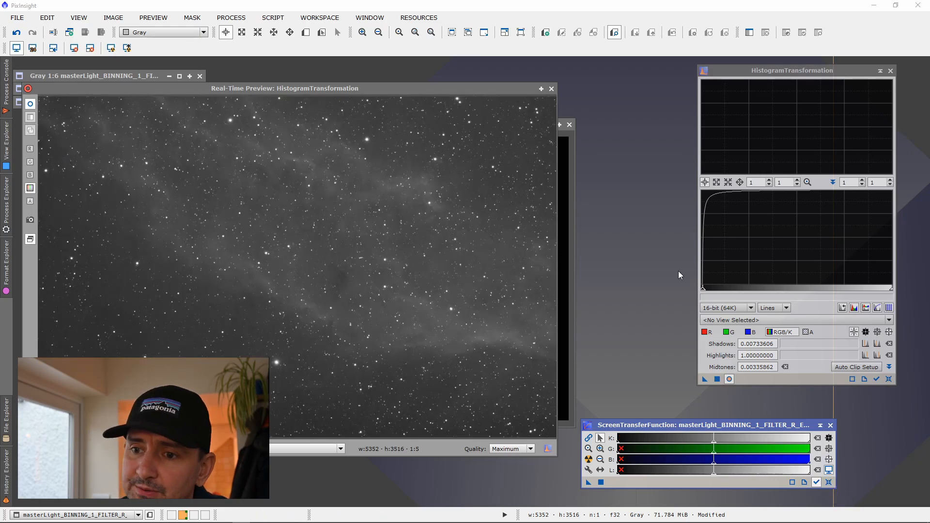
pyautogui.click(717, 379)
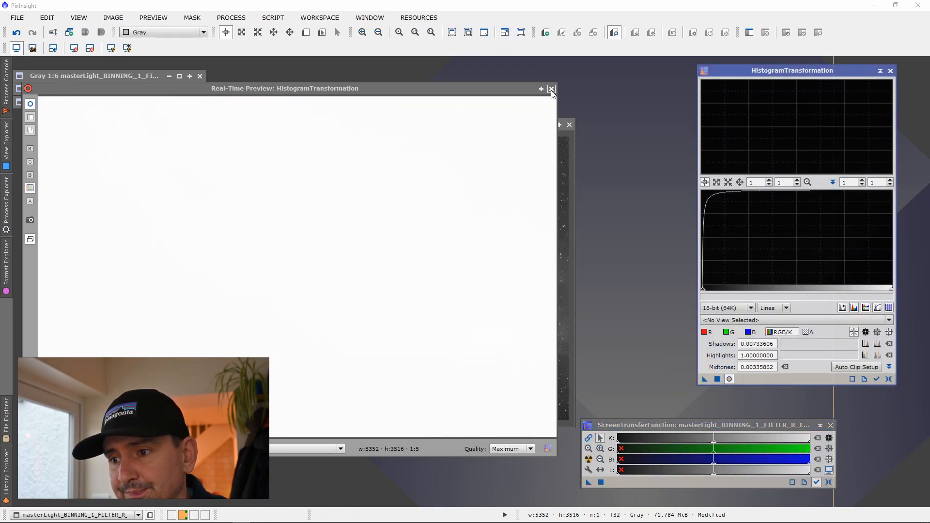
# - Reset HistogramTransformation, close the real-time preview and collapse the red-filter image window
pyautogui.click(889, 378)
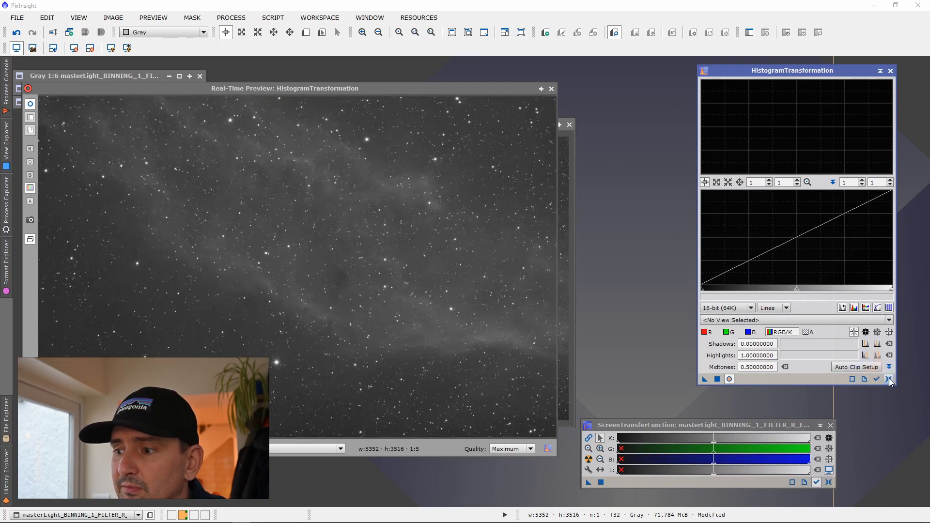
pyautogui.click(551, 88)
pyautogui.moveTo(392, 126); pyautogui.dragTo(312, 144)
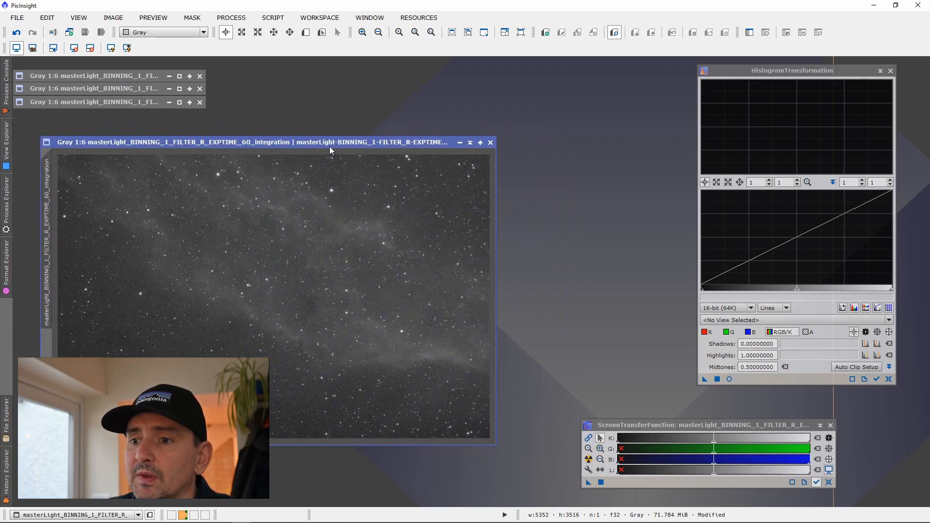
pyautogui.click(470, 143)
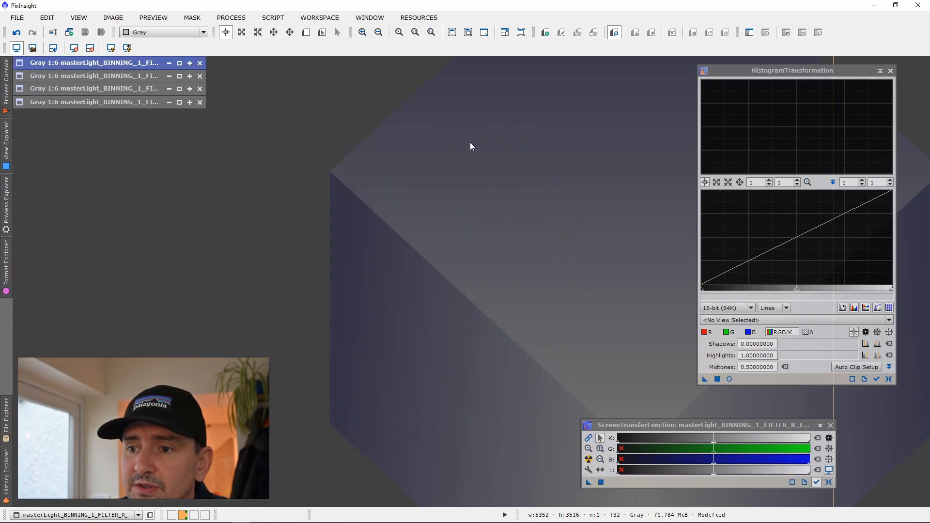
# - Restore the green-filter master image, reset its screen stretch and compute a fresh auto-stretch for it
pyautogui.click(179, 76)
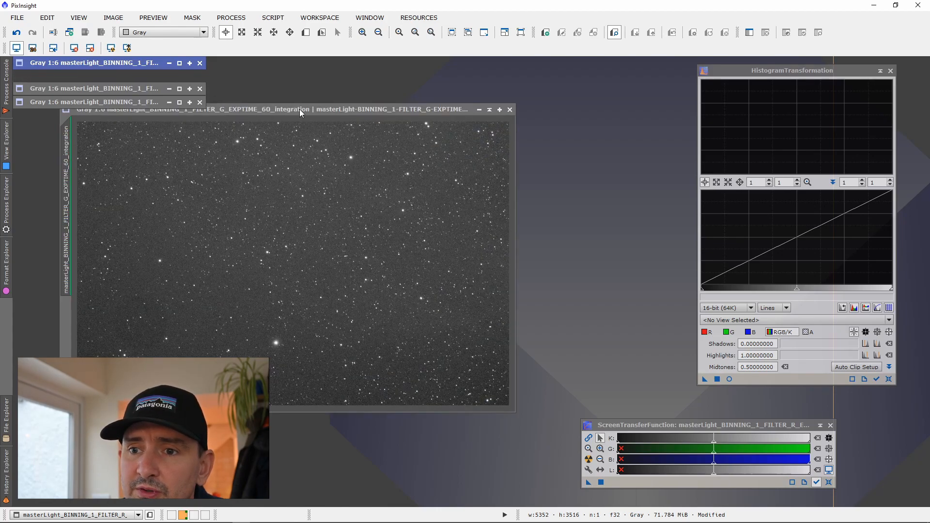
pyautogui.click(90, 48)
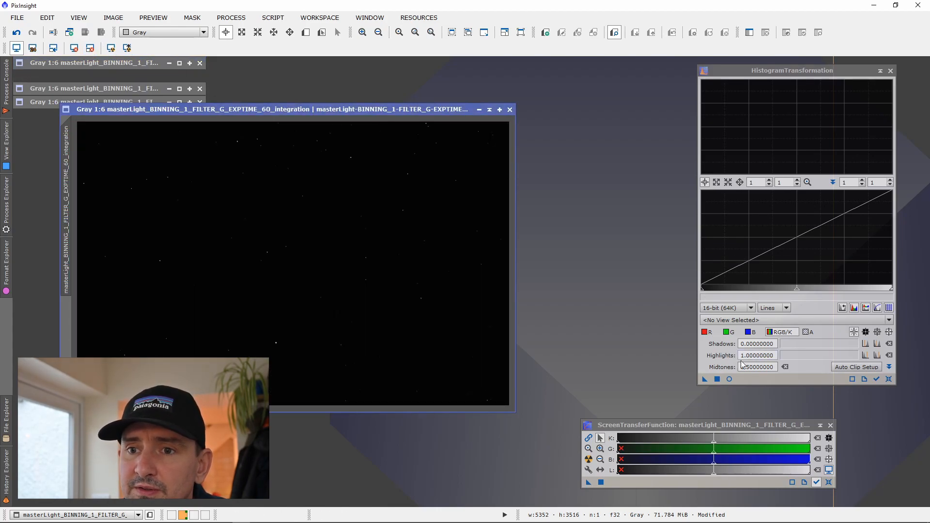
pyautogui.click(829, 482)
pyautogui.click(588, 459)
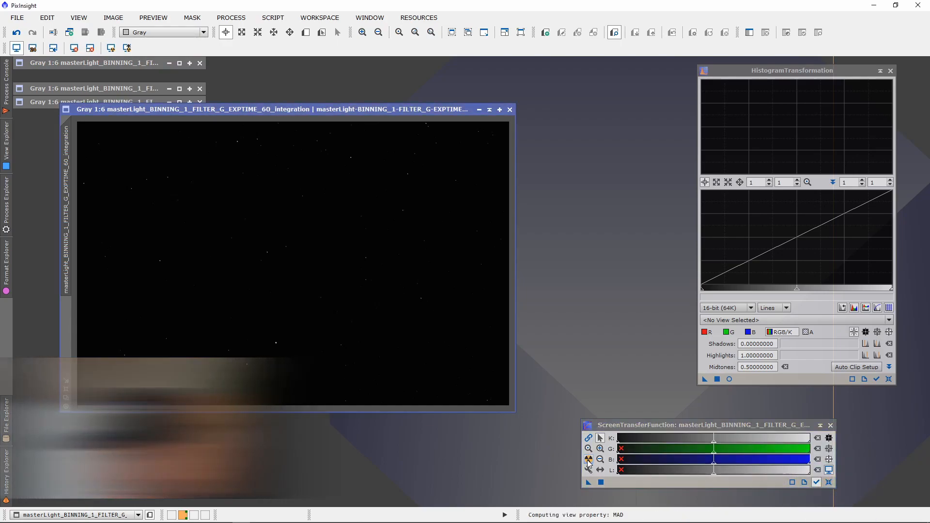
# - Apply the green-filter image's auto-stretch permanently through HistogramTransformation with a real-time preview and cleared screen stretch, then collapse its window
pyautogui.click(729, 379)
pyautogui.moveTo(588, 482); pyautogui.dragTo(771, 379)
pyautogui.click(829, 482)
pyautogui.click(717, 378)
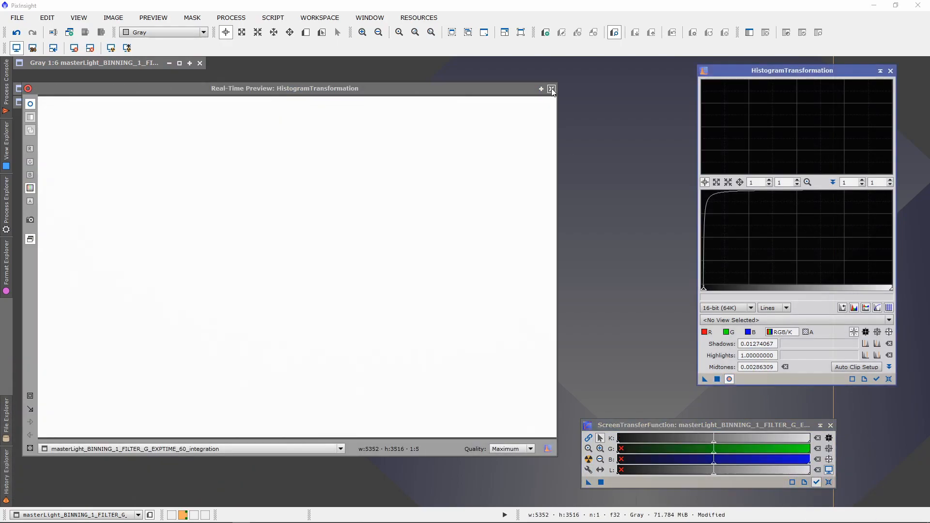
pyautogui.click(550, 90)
pyautogui.click(479, 110)
# - Restore the blue-filter master image, reset both stretch tools with a real-time preview open and auto-stretch its screen display
pyautogui.doubleClick(94, 88)
pyautogui.click(251, 135)
pyautogui.click(729, 378)
pyautogui.click(888, 379)
pyautogui.click(829, 482)
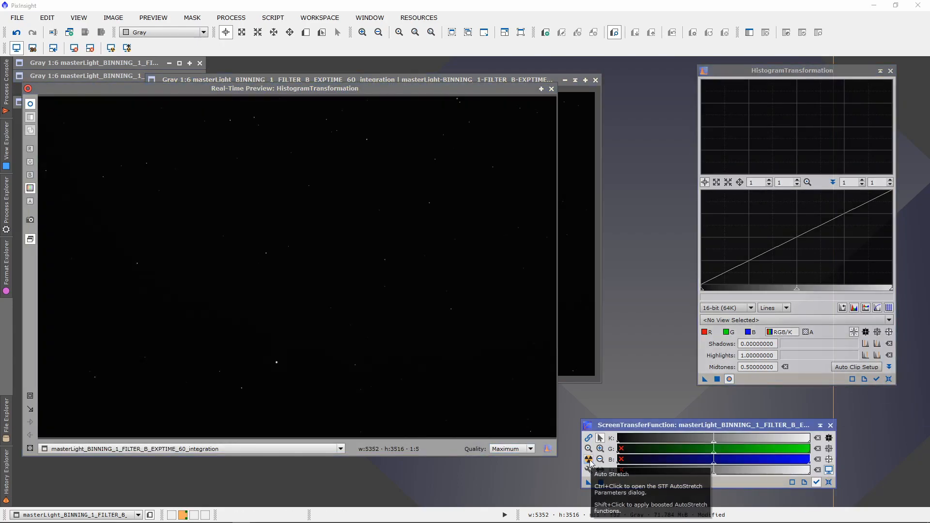
pyautogui.click(589, 459)
# - Apply the blue-filter image's auto-stretch permanently through HistogramTransformation, collapse its window and reset both stretch tools
pyautogui.moveTo(588, 482); pyautogui.dragTo(768, 381)
pyautogui.click(716, 379)
pyautogui.click(551, 88)
pyautogui.click(564, 80)
pyautogui.click(828, 482)
pyautogui.click(889, 379)
# - Restore the Ha master image, reset its screen stretch and open a HistogramTransformation real-time preview of it
pyautogui.click(180, 102)
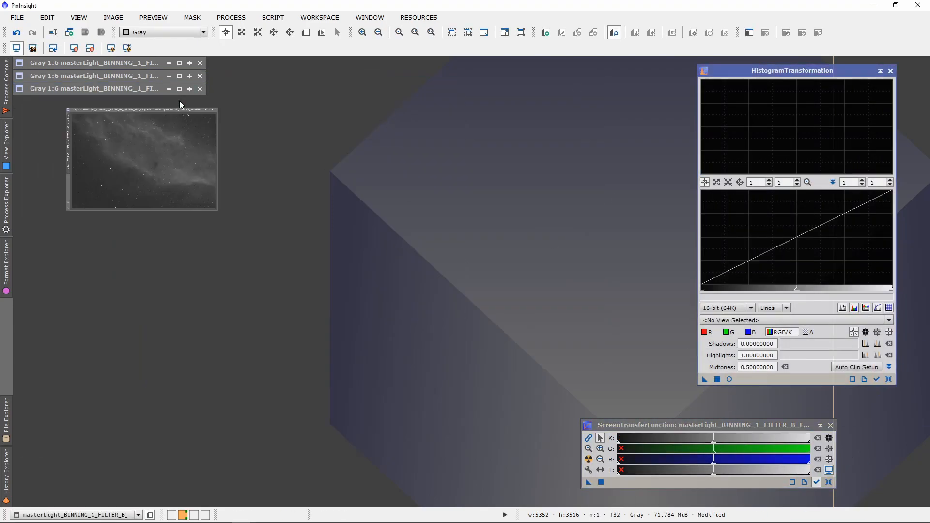
pyautogui.moveTo(242, 139); pyautogui.dragTo(236, 134)
pyautogui.click(829, 483)
pyautogui.click(729, 379)
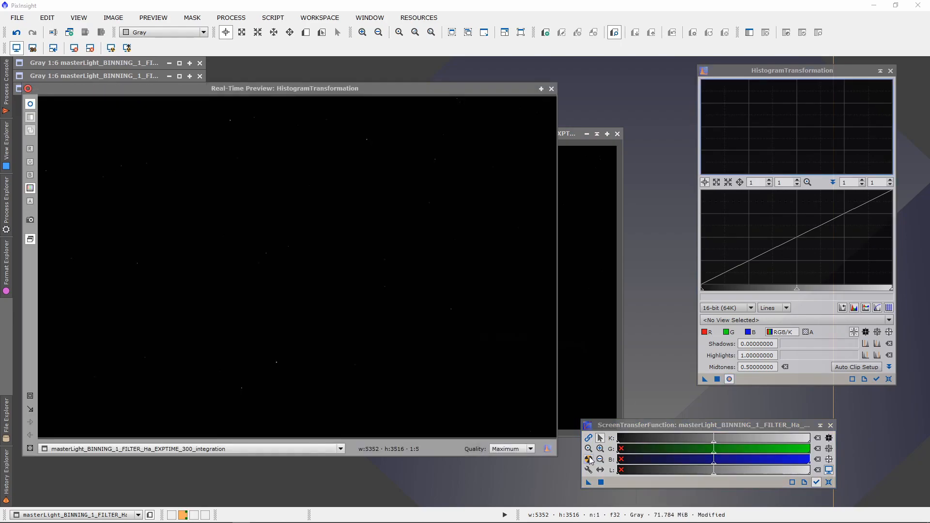
# - Auto-stretch the Ha master image and apply that stretch permanently through HistogramTransformation
pyautogui.click(589, 459)
pyautogui.moveTo(588, 481); pyautogui.dragTo(748, 381)
pyautogui.click(717, 379)
# - Collapse the Ha image window and close the real-time preview, HistogramTransformation and ScreenTransferFunction
pyautogui.click(551, 88)
pyautogui.click(586, 134)
pyautogui.click(890, 71)
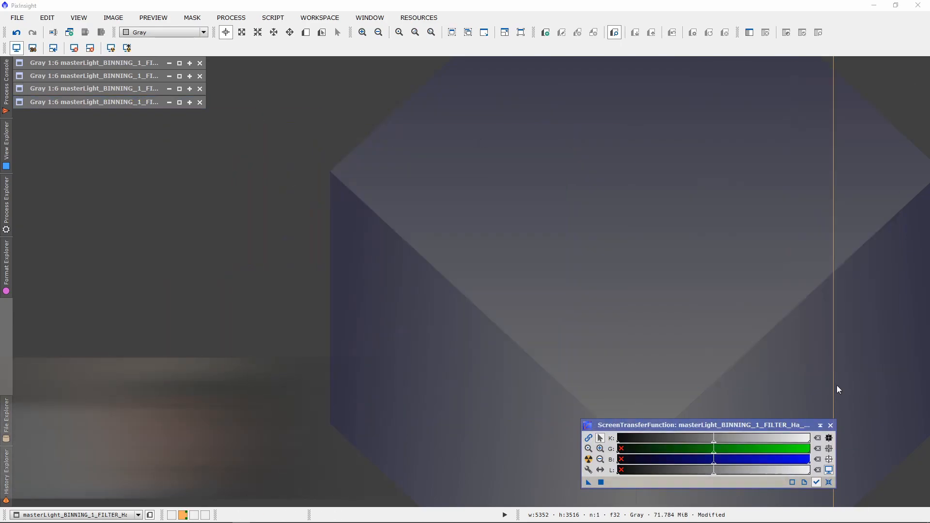
pyautogui.click(830, 426)
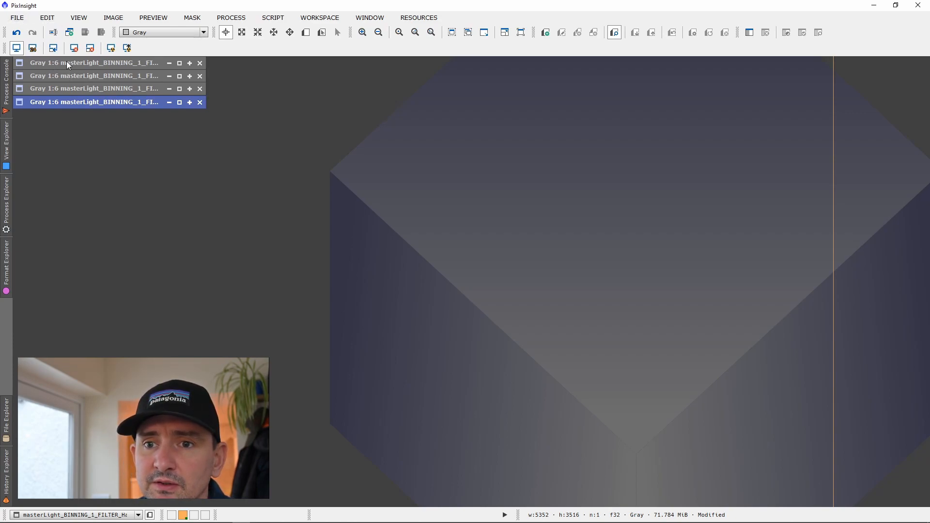
# - Save the stretched red-filter image as masterLight-BINNING_1-FILTER_R-EXPTIME_601 in XISF format, keeping 32-bit IEEE 754 floating point samples
pyautogui.click(18, 19)
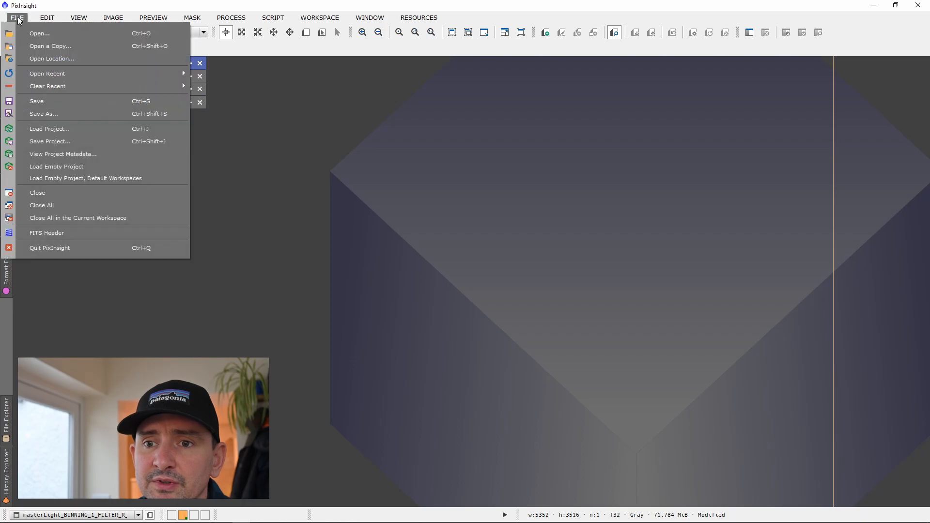
pyautogui.click(59, 114)
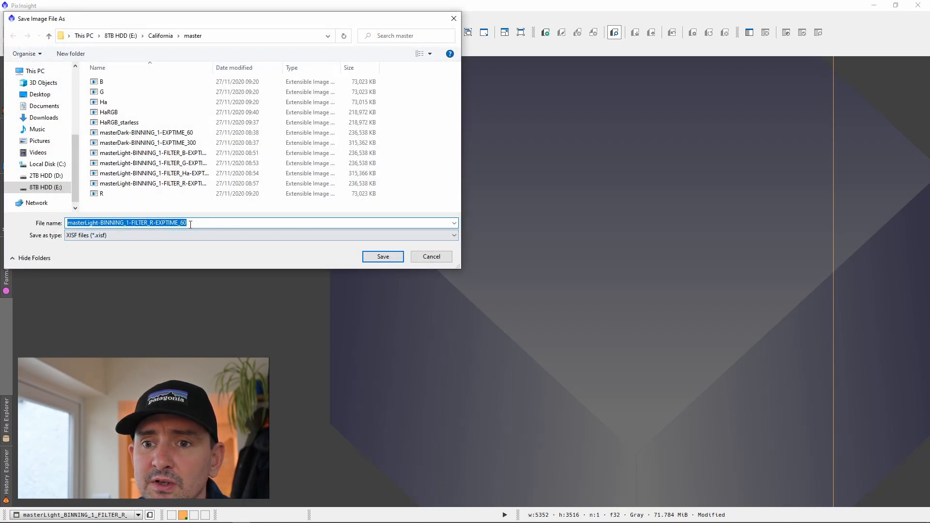
pyautogui.press('End')
pyautogui.write('1')
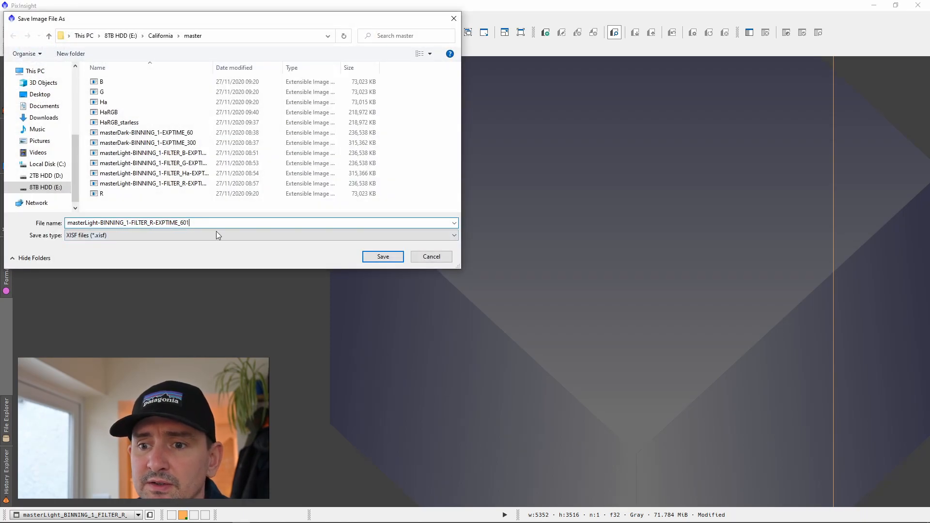
pyautogui.click(383, 257)
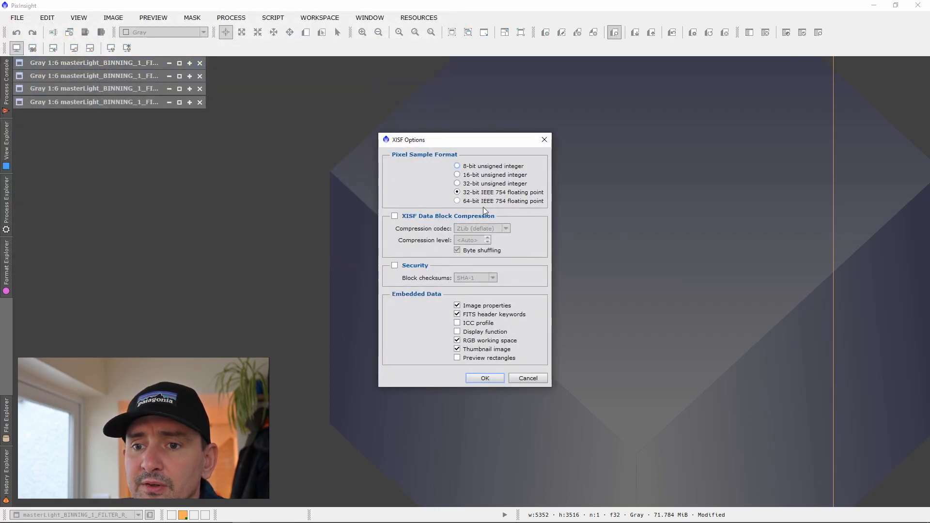
pyautogui.click(486, 378)
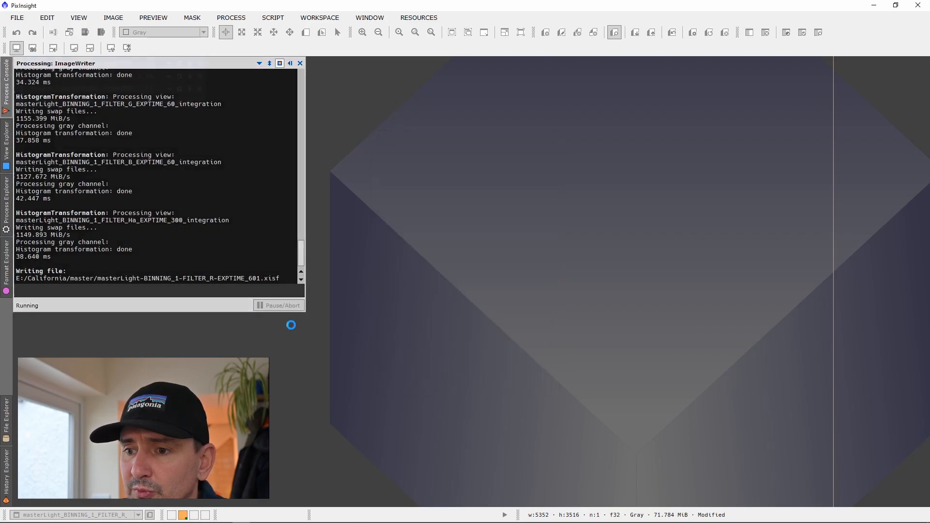
# - Save the stretched green-filter image under a new name in the master folder as a 32-bit floating point XISF file
pyautogui.click(109, 77)
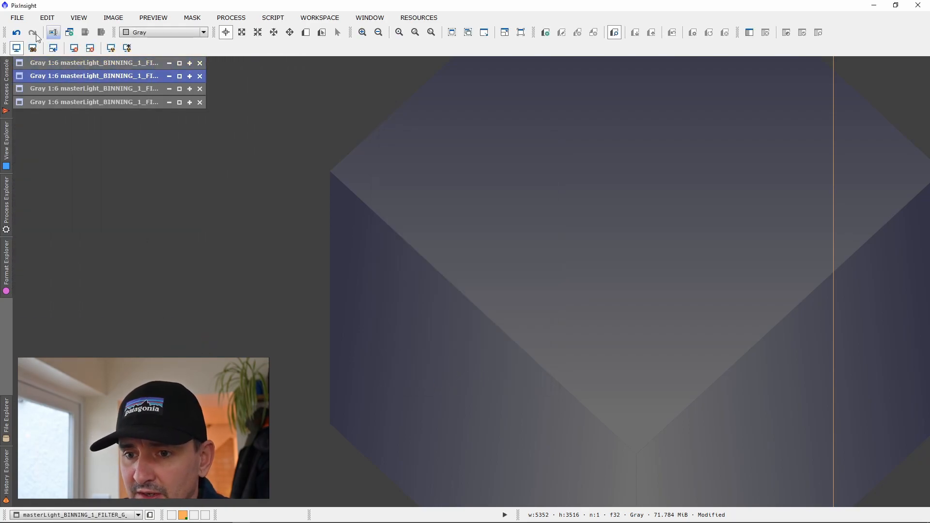
pyautogui.click(17, 18)
pyautogui.click(52, 114)
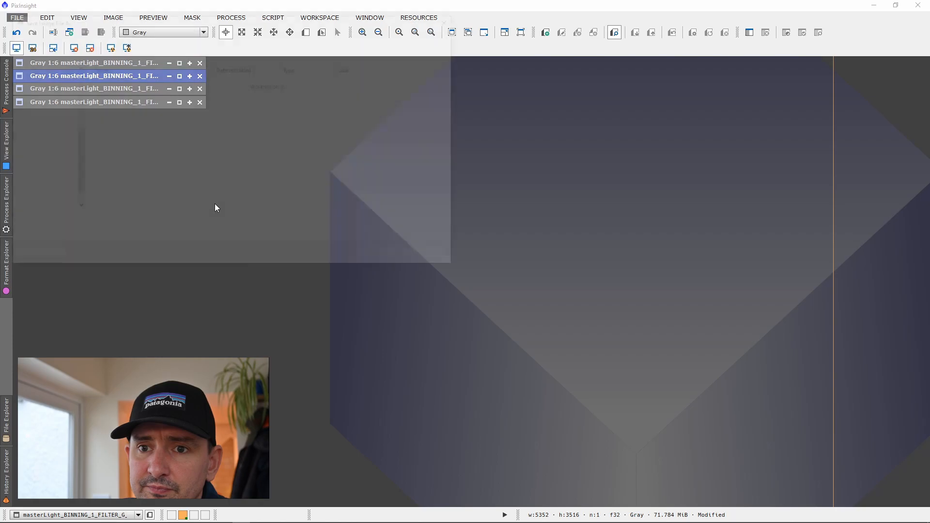
pyautogui.click(193, 224)
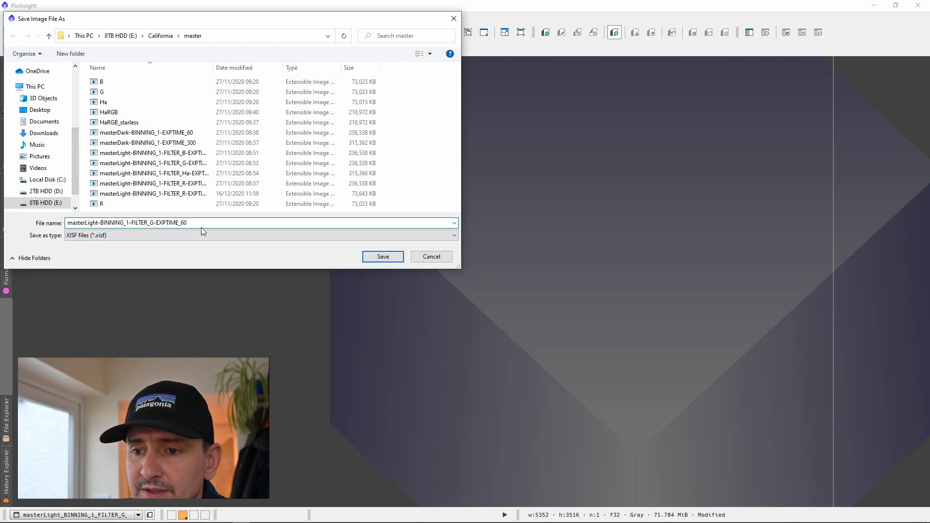
pyautogui.click(382, 257)
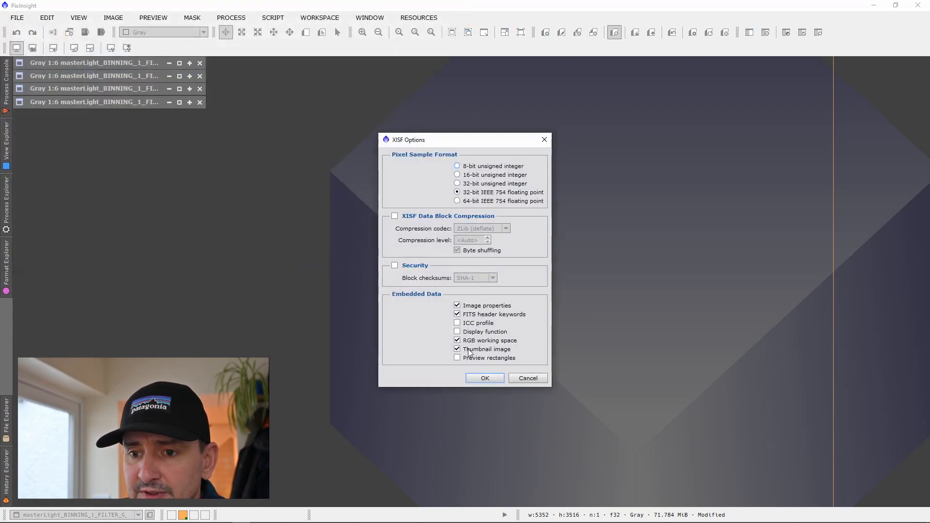
pyautogui.click(485, 377)
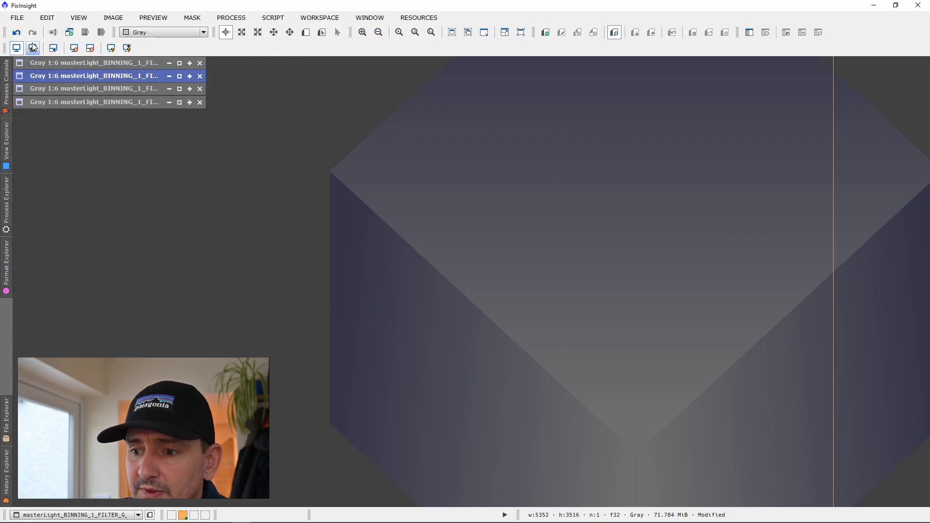
# - Save the stretched blue-filter image under a new name in the master folder as an XISF file with default options
pyautogui.click(17, 17)
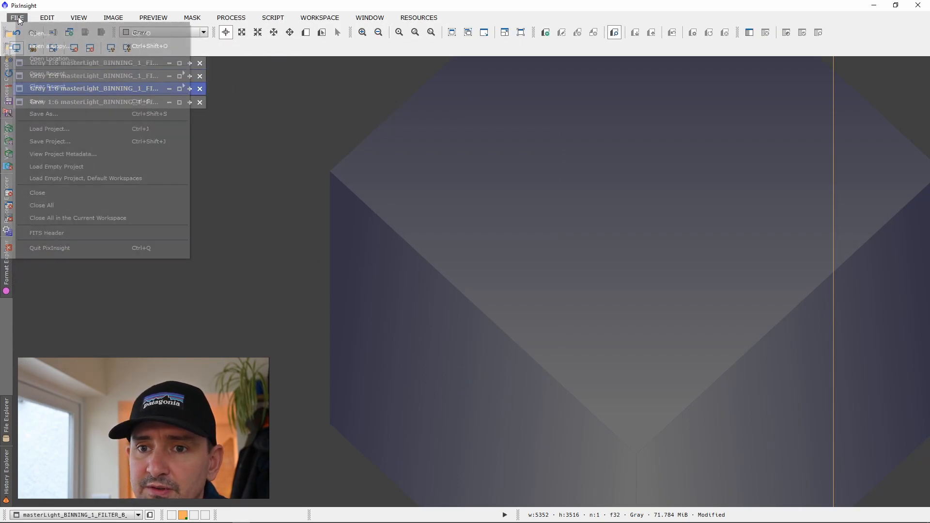
pyautogui.click(61, 113)
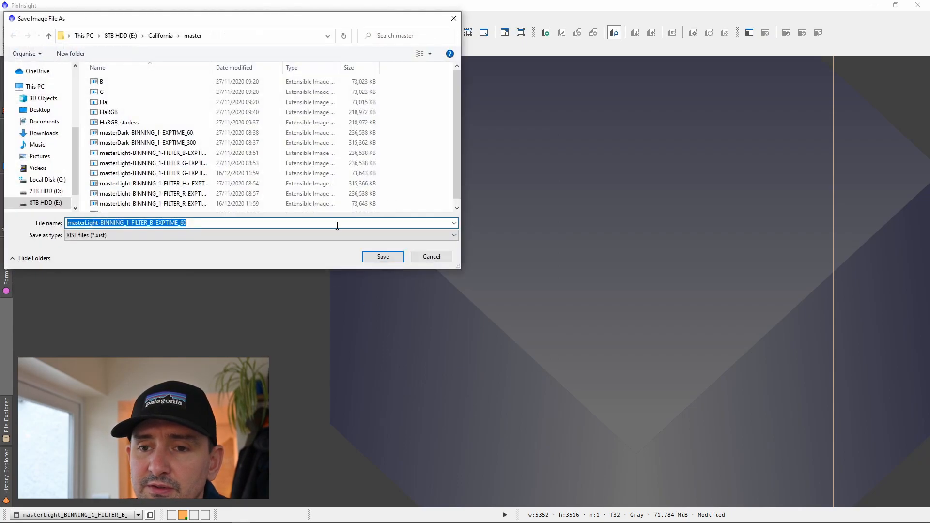
pyautogui.write('masterLight-BINNING_1-FILTER_B-EXPTIME_60')
pyautogui.click(367, 257)
pyautogui.click(485, 378)
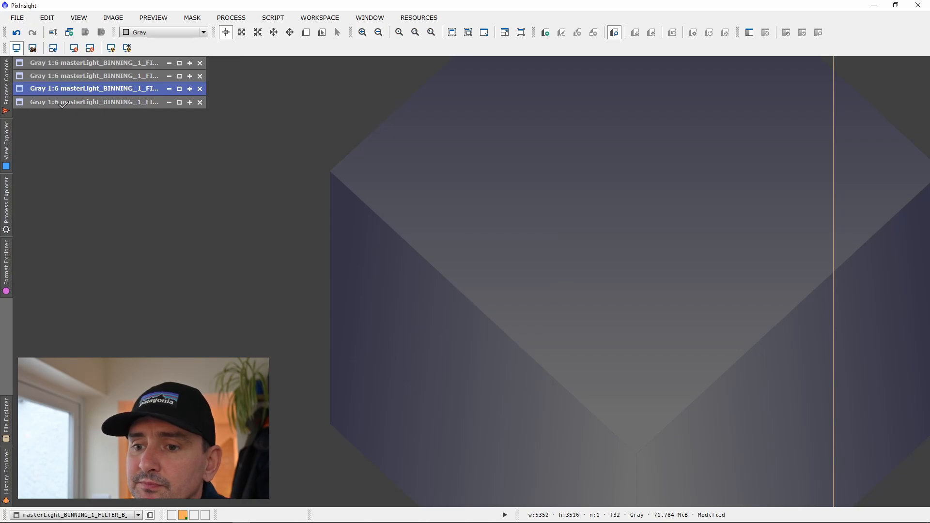
# - Save the stretched Ha image in the master folder as an XISF file with 32-bit IEEE 754 floating point samples
pyautogui.click(62, 104)
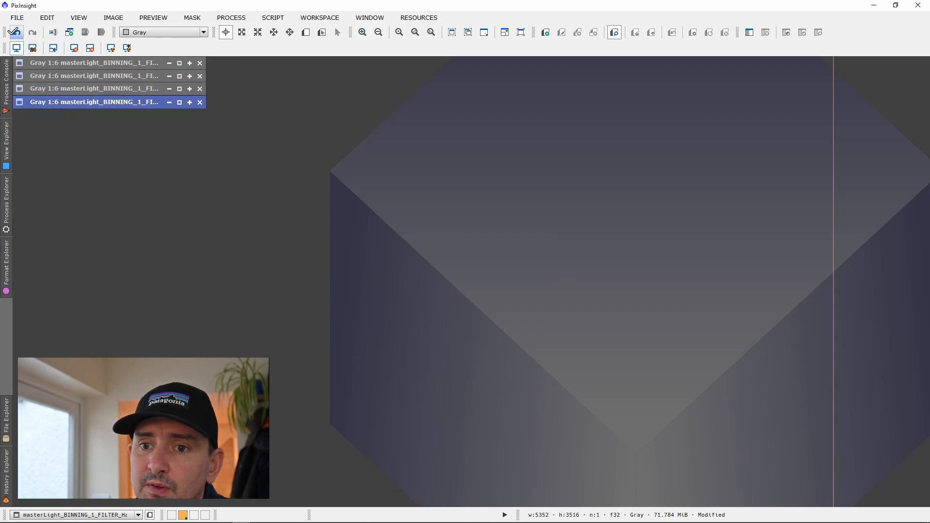
pyautogui.click(17, 18)
pyautogui.click(58, 114)
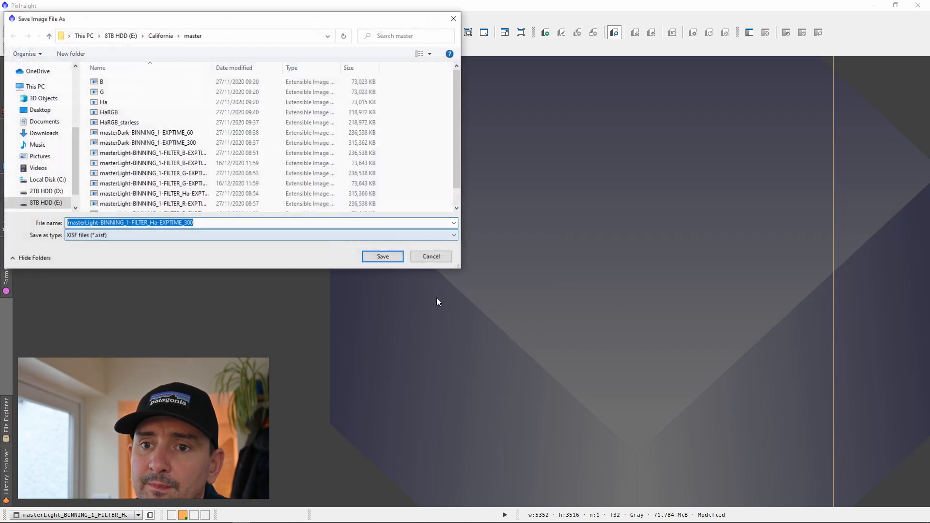
pyautogui.click(227, 223)
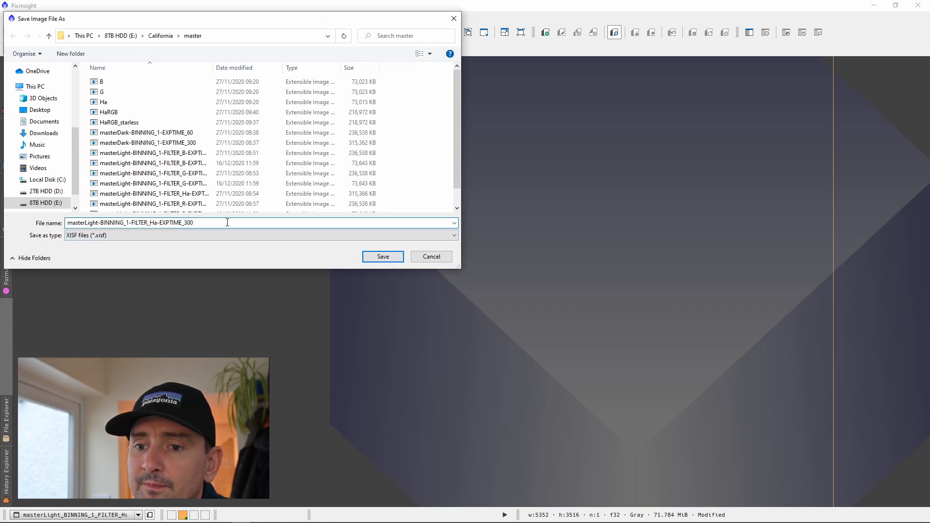
pyautogui.click(369, 258)
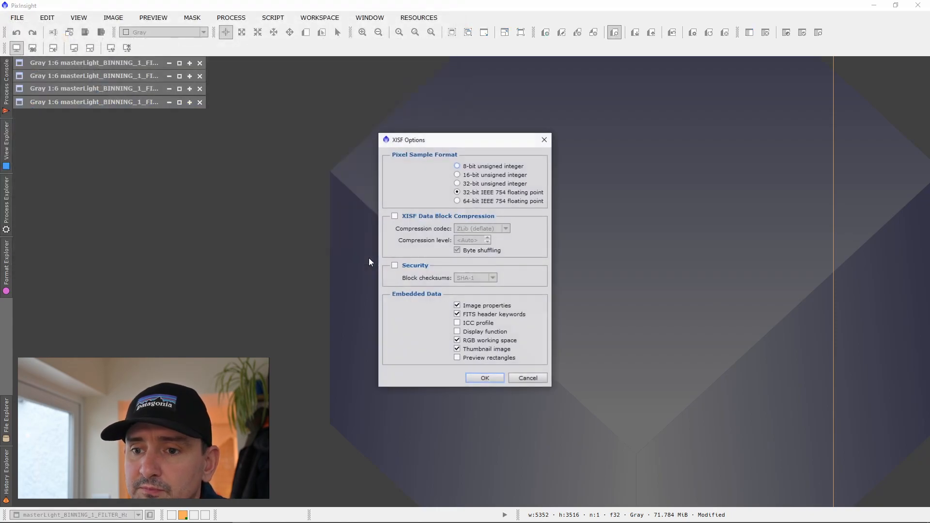
pyautogui.click(485, 379)
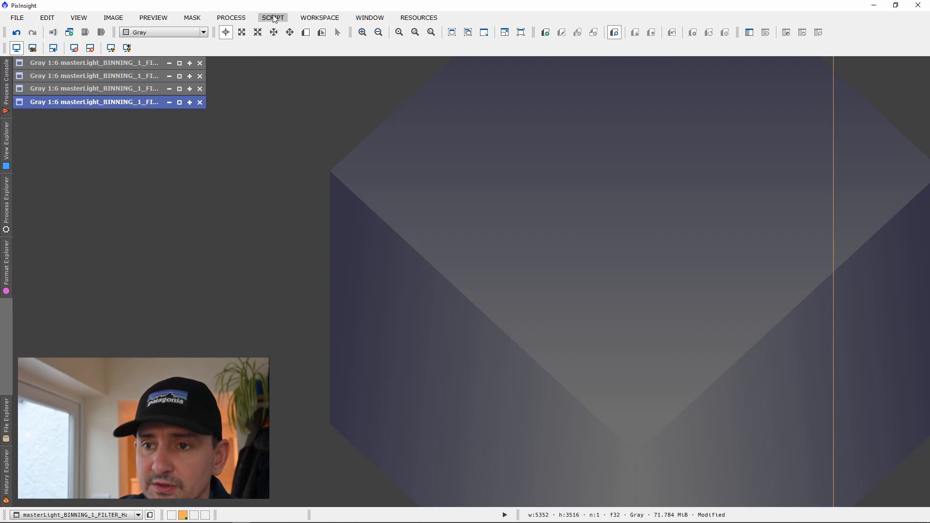
# - Open LRGBCombination and assign masterLight_BINNING_1_FILTER_Ha_EXPTIME_300_integration as the lightness (L) source
pyautogui.click(233, 18)
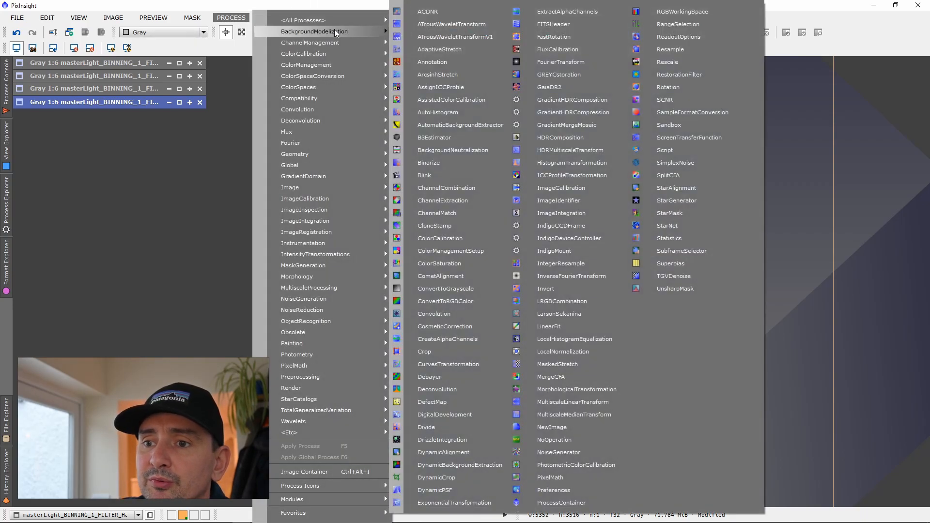
pyautogui.moveTo(332, 34)
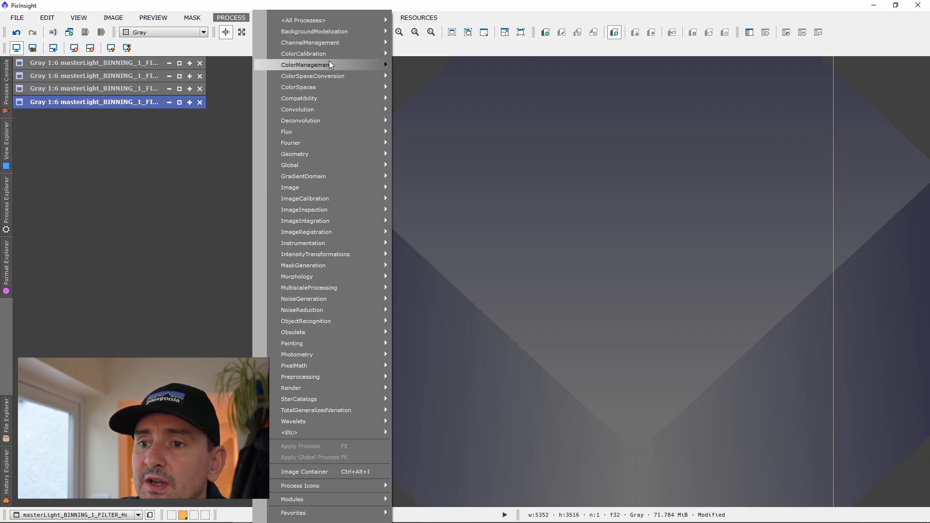
pyautogui.moveTo(321, 89)
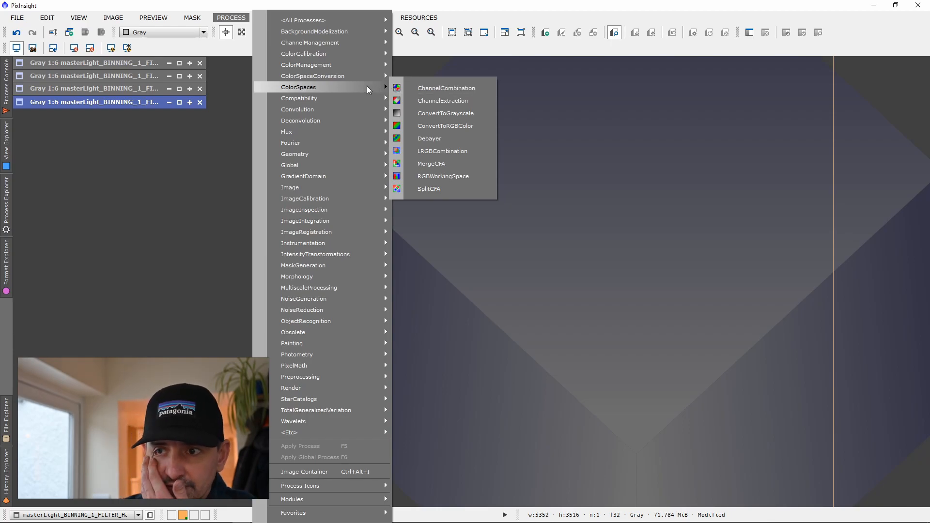
pyautogui.click(444, 154)
pyautogui.moveTo(822, 72); pyautogui.dragTo(769, 97)
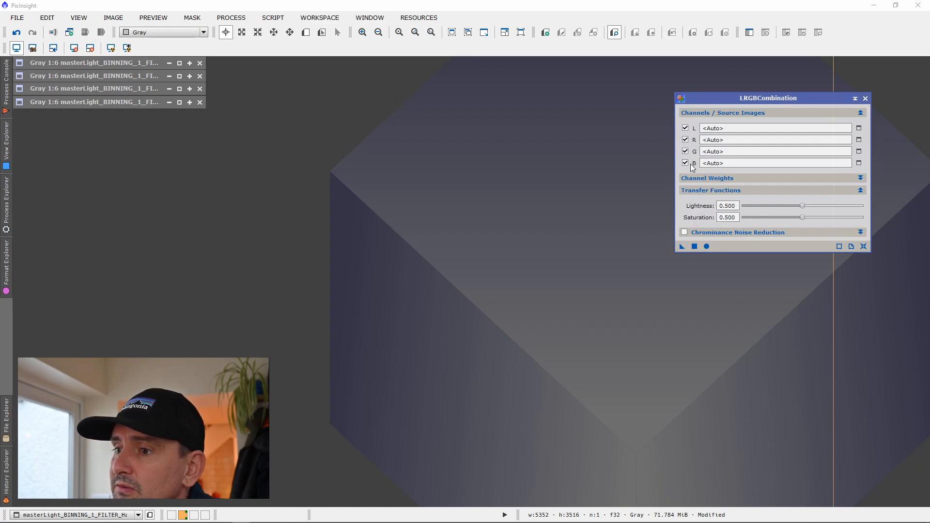
pyautogui.click(859, 128)
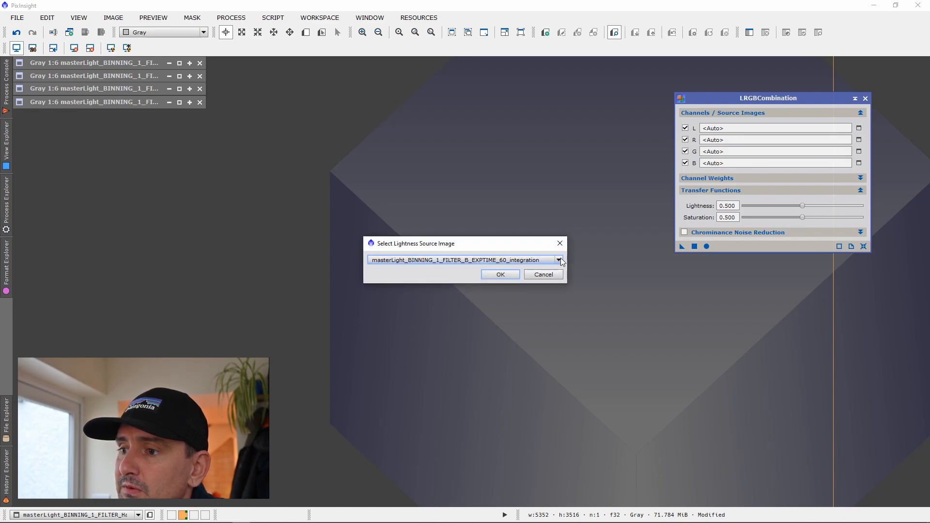
pyautogui.click(558, 260)
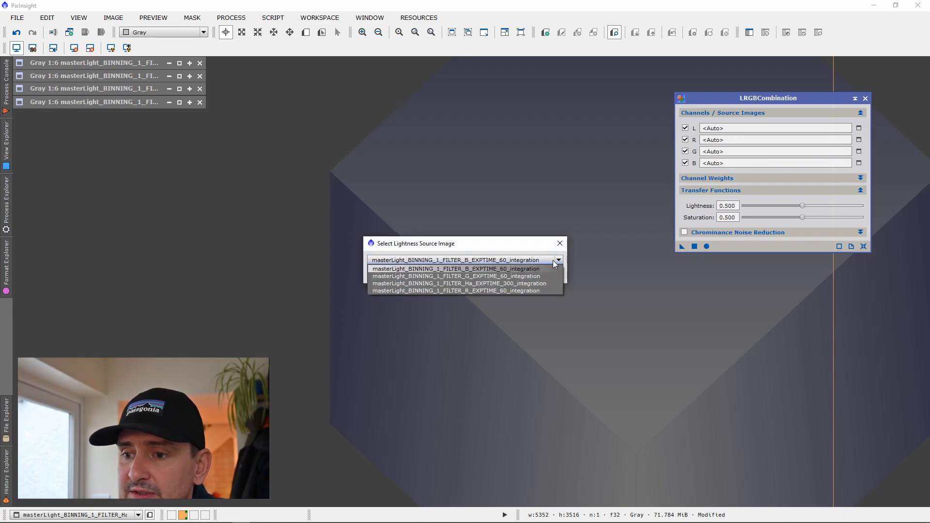
pyautogui.click(518, 284)
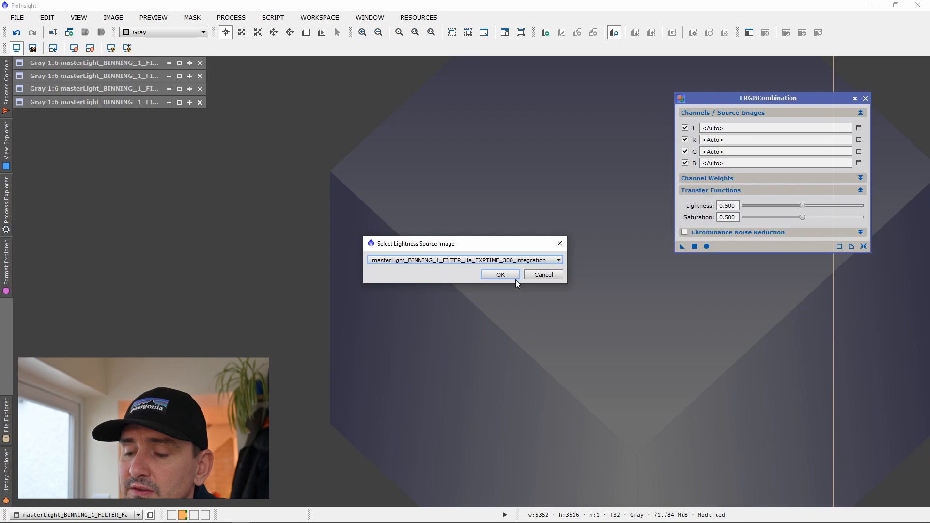
pyautogui.click(500, 275)
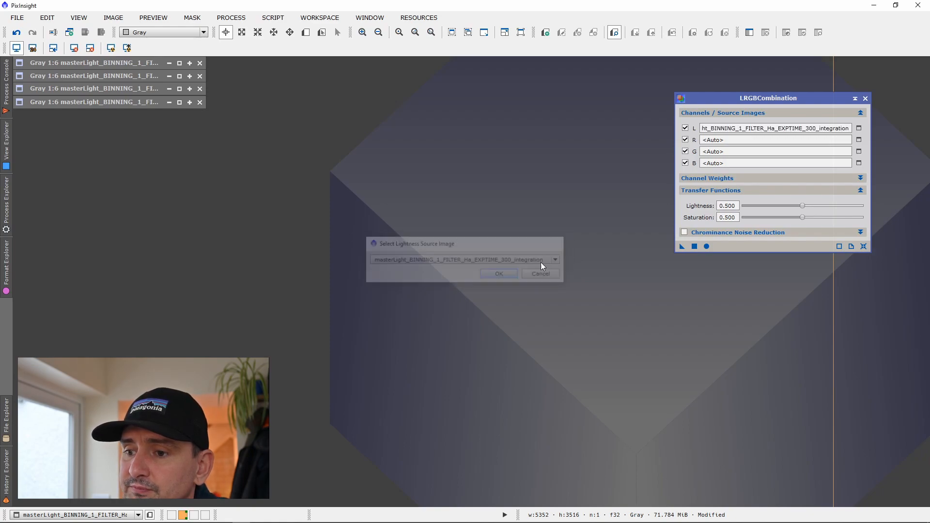
# - Assign the R, G and B filter 60-second integration images as the matching red, green and blue channel sources in LRGBCombination
pyautogui.click(859, 141)
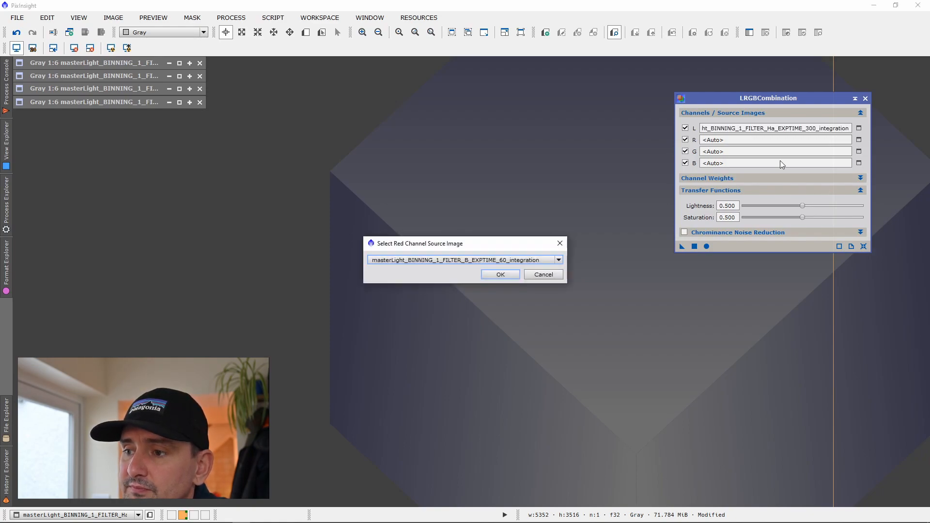
pyautogui.click(483, 260)
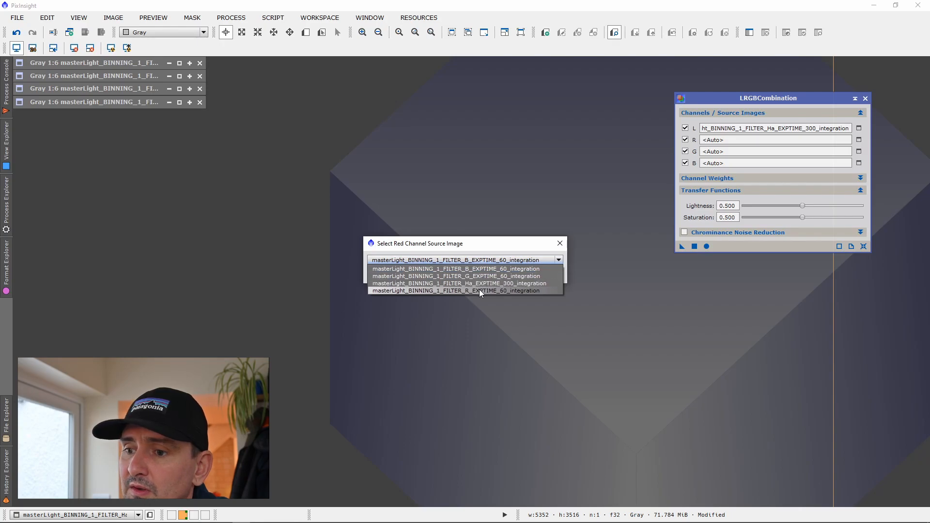
pyautogui.click(479, 291)
pyautogui.click(500, 274)
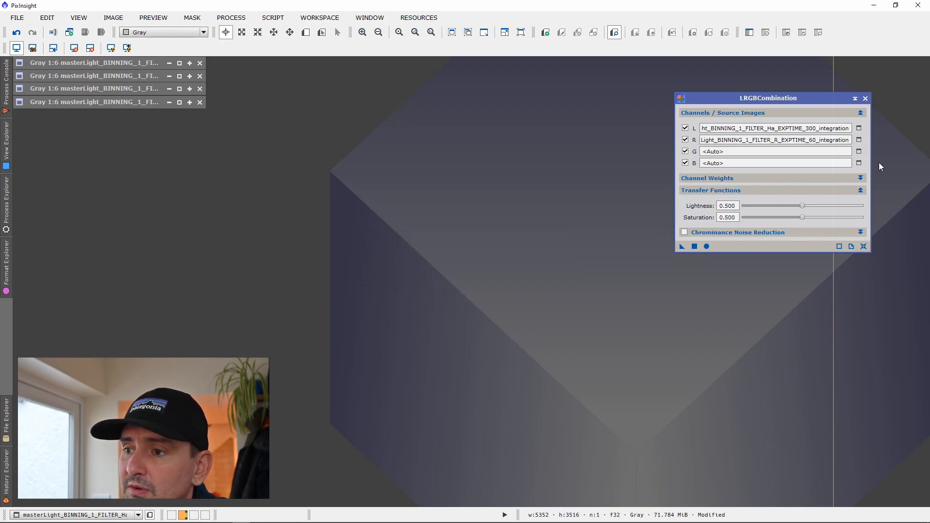
pyautogui.click(859, 151)
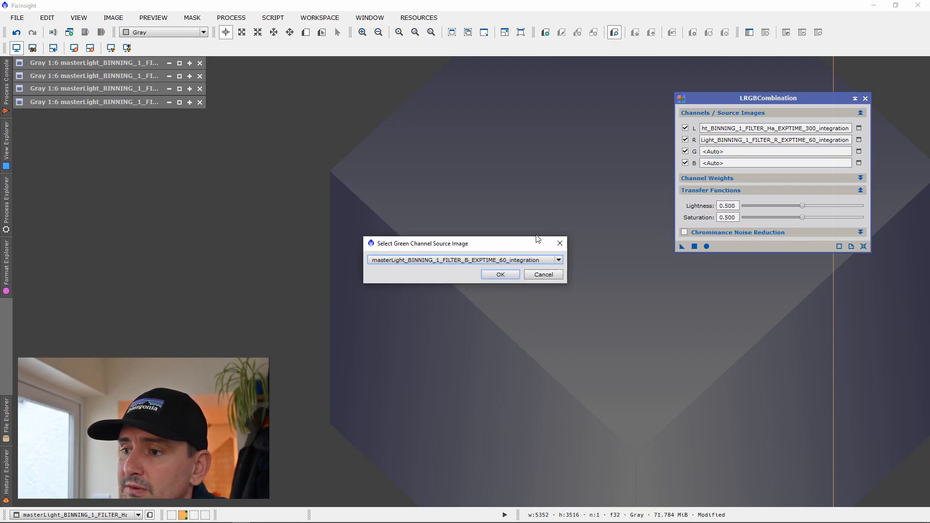
pyautogui.click(541, 261)
pyautogui.click(498, 277)
pyautogui.click(547, 274)
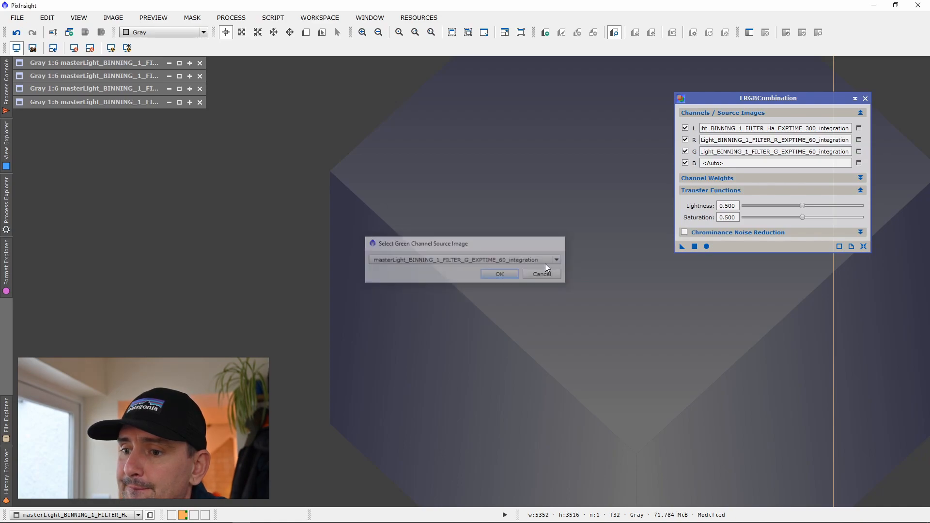
pyautogui.click(858, 163)
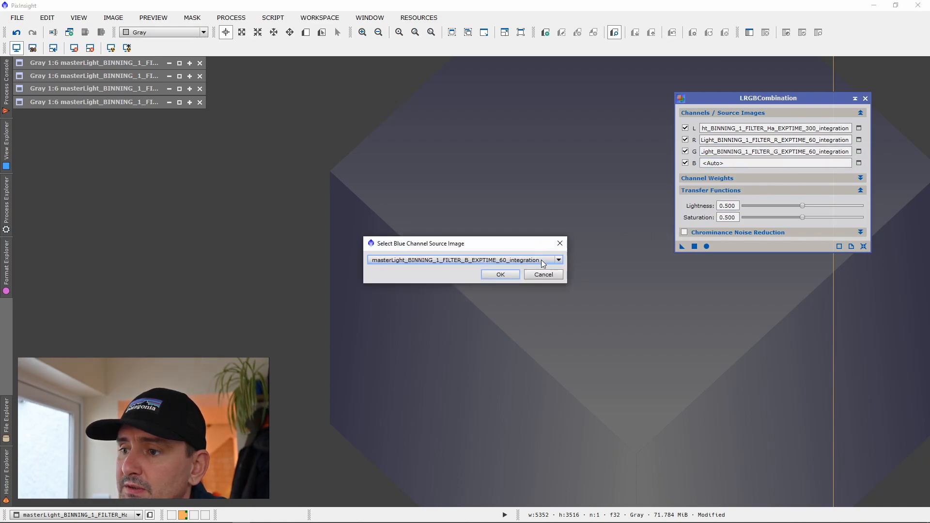
pyautogui.click(505, 277)
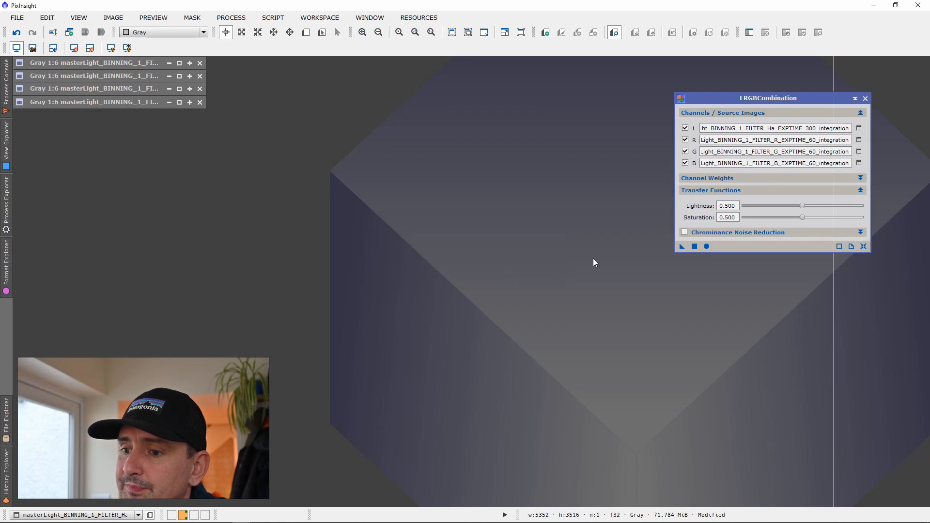
# - Run LRGBCombination globally with all four channels and move the resulting colour image clear of the process window
pyautogui.click(707, 247)
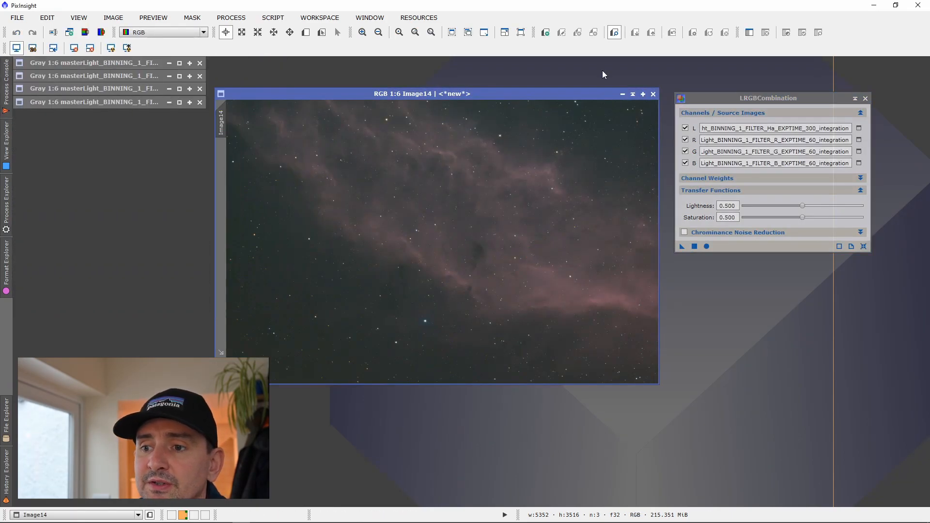
pyautogui.moveTo(586, 91); pyautogui.dragTo(537, 138)
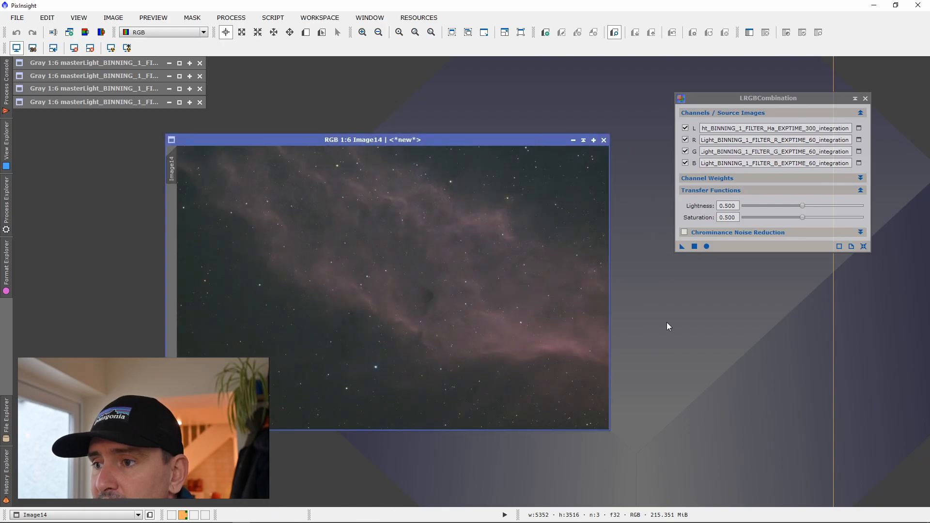
pyautogui.moveTo(522, 137); pyautogui.dragTo(423, 162)
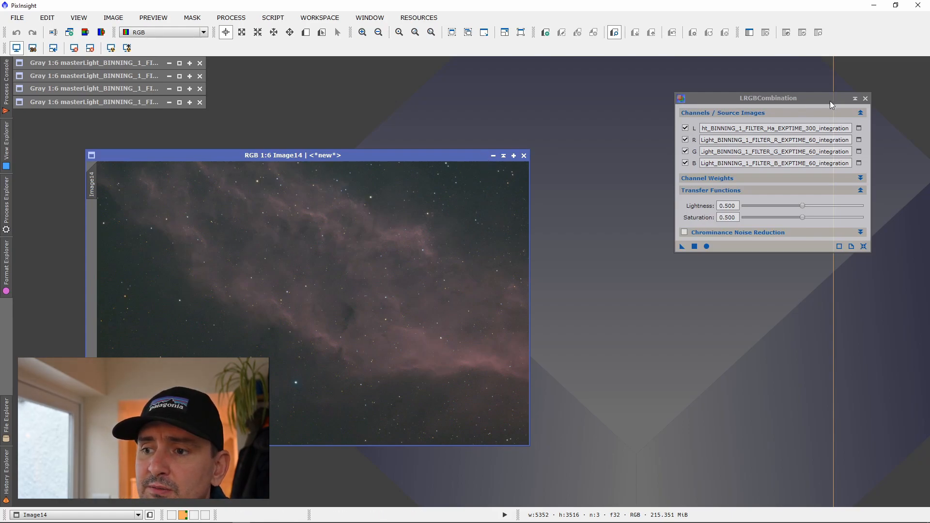
# - Disable the L channel and run LRGBCombination globally again to create an RGB-only image for comparison
pyautogui.click(685, 128)
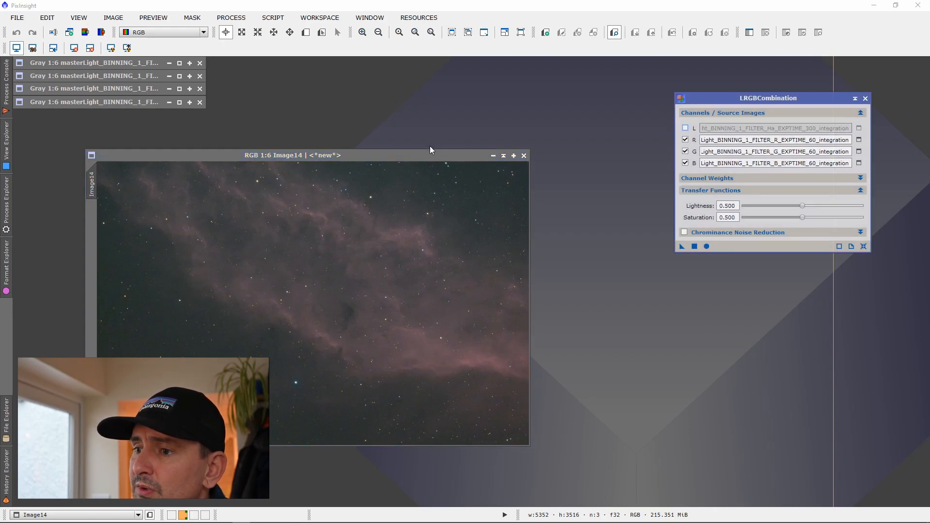
pyautogui.moveTo(432, 156); pyautogui.dragTo(411, 158)
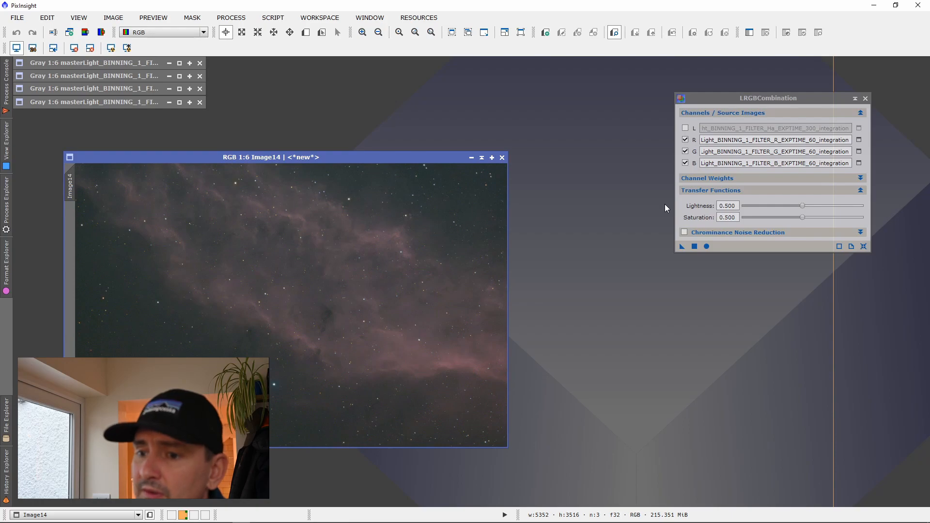
pyautogui.click(706, 246)
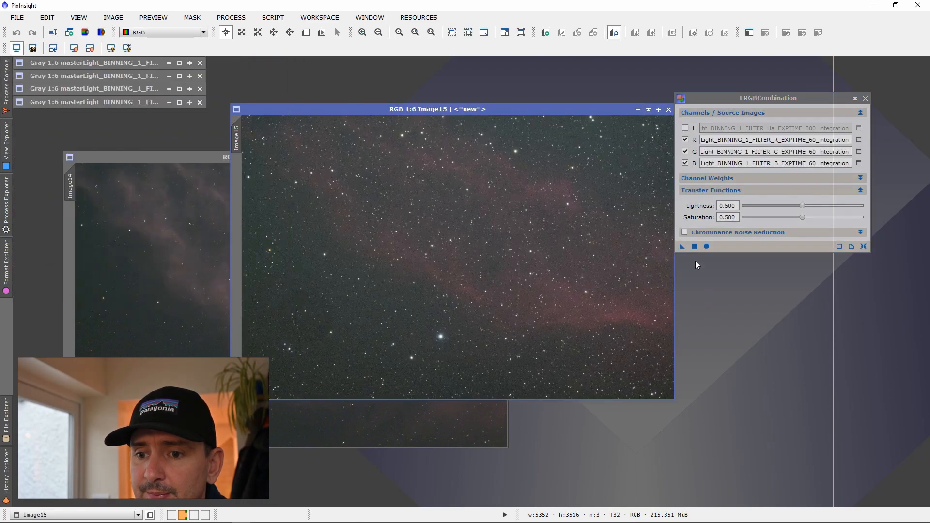
pyautogui.moveTo(465, 110); pyautogui.dragTo(300, 90)
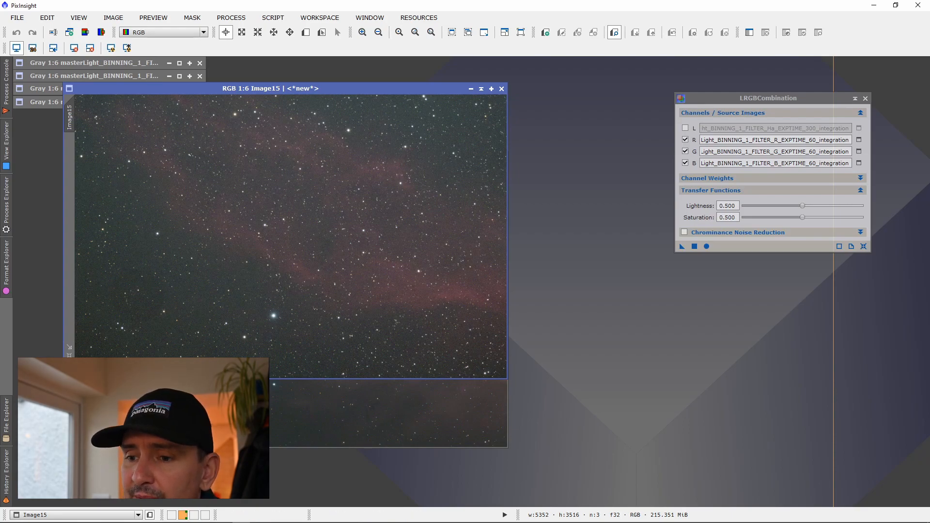
# - Arrange the RGB-only image and the Ha-luminance image side by side to compare stars and nebula detail
pyautogui.click(291, 412)
pyautogui.moveTo(208, 158)
pyautogui.mouseDown()
pyautogui.moveTo(468, 103)
pyautogui.moveTo(606, 92)
pyautogui.mouseUp()
pyautogui.moveTo(841, 95); pyautogui.dragTo(852, 384)
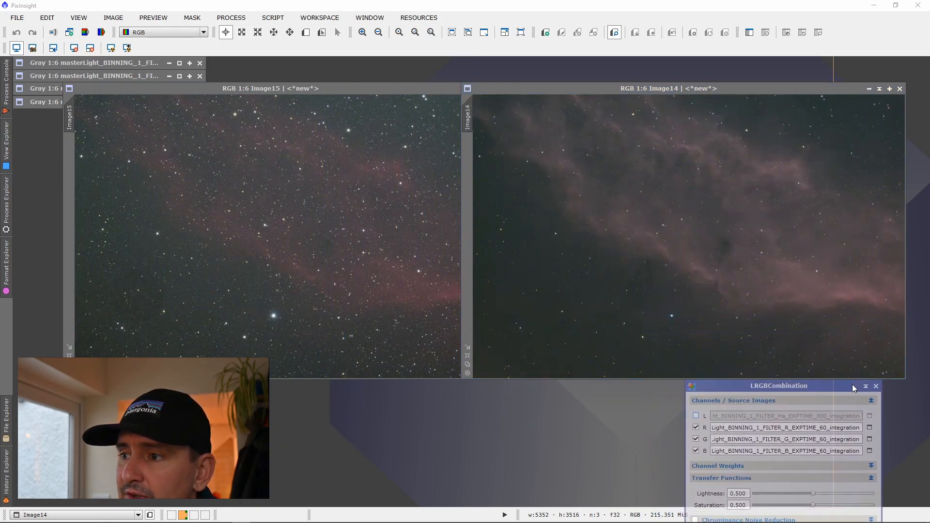
pyautogui.moveTo(733, 91); pyautogui.dragTo(749, 91)
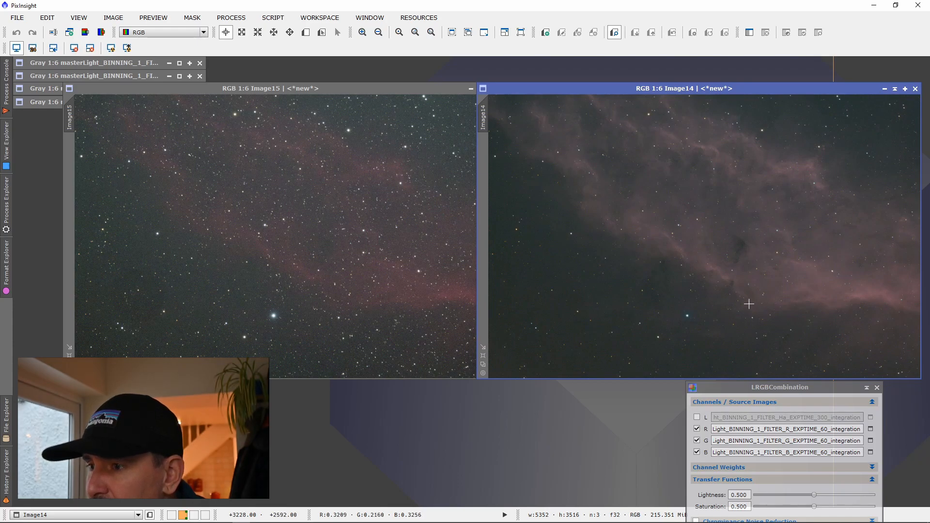
# - Collapse the RGB-only image, park it beneath the collapsed master images, and collapse LRGBCombination
pyautogui.moveTo(762, 89); pyautogui.dragTo(444, 124)
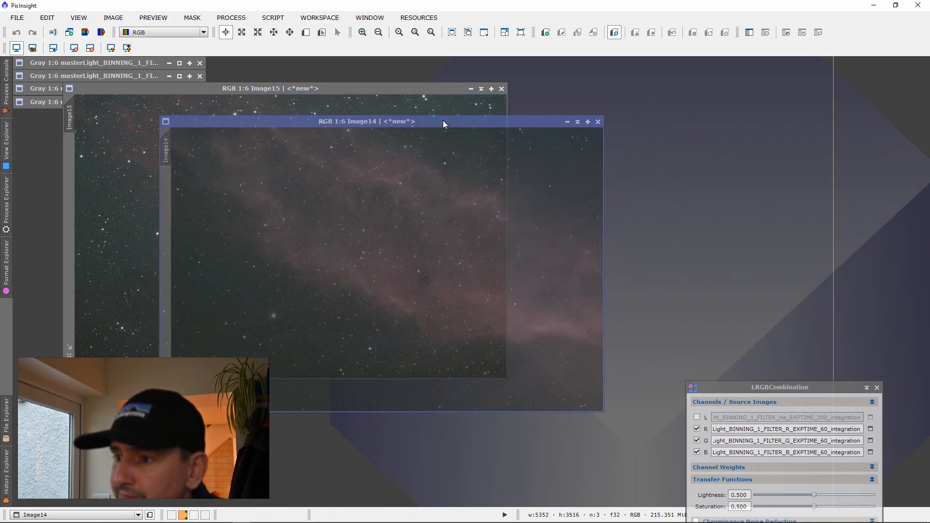
pyautogui.click(481, 89)
pyautogui.moveTo(462, 119); pyautogui.dragTo(585, 124)
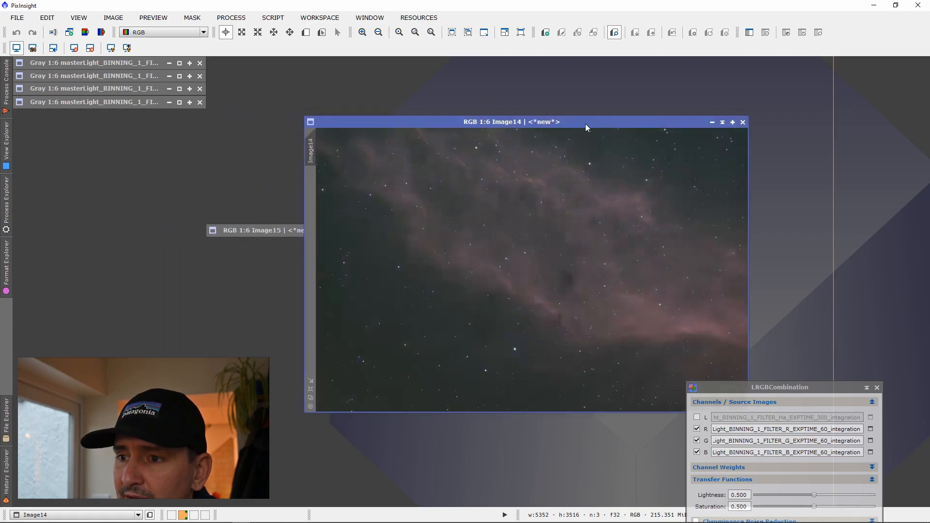
pyautogui.click(220, 236)
pyautogui.moveTo(432, 127); pyautogui.dragTo(169, 168)
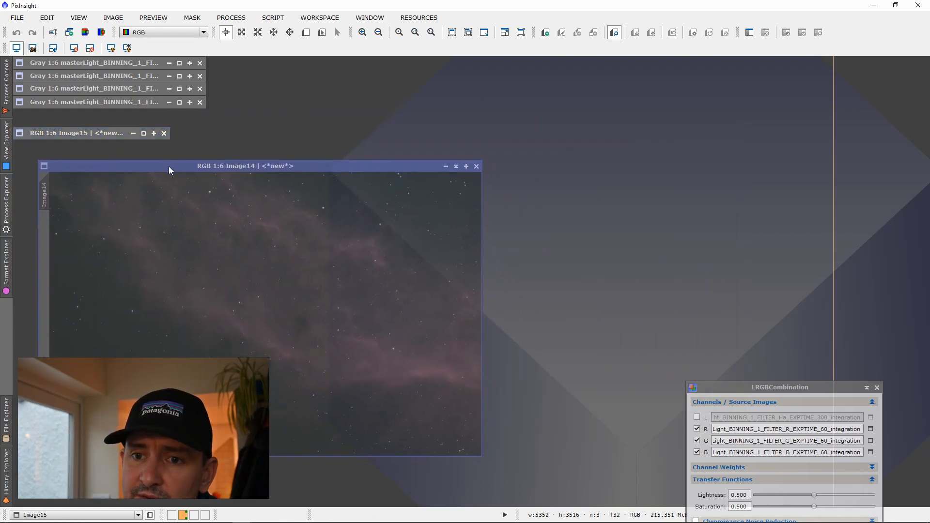
pyautogui.click(866, 388)
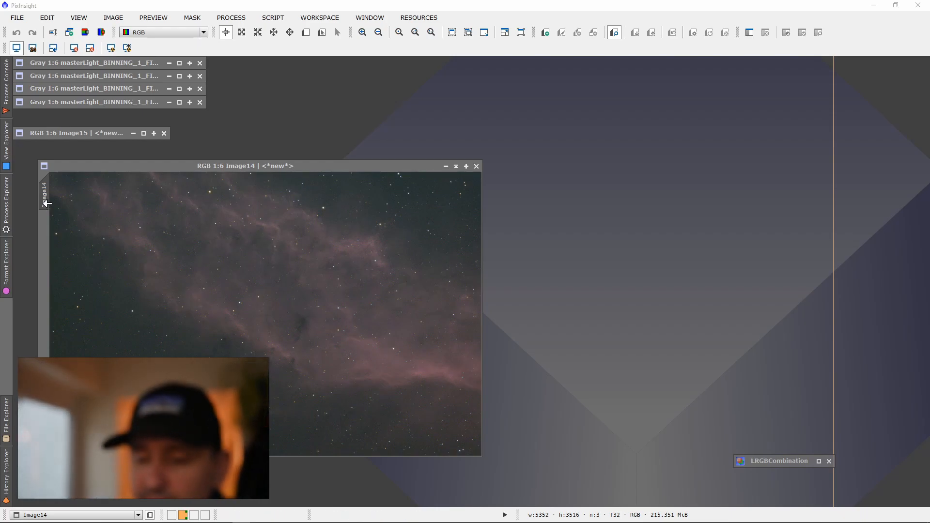
# - Duplicate the Ha-luminance colour image and remove the stars from the copy with StarNet at stride 128, without creating a star mask
pyautogui.moveTo(47, 202); pyautogui.dragTo(291, 141)
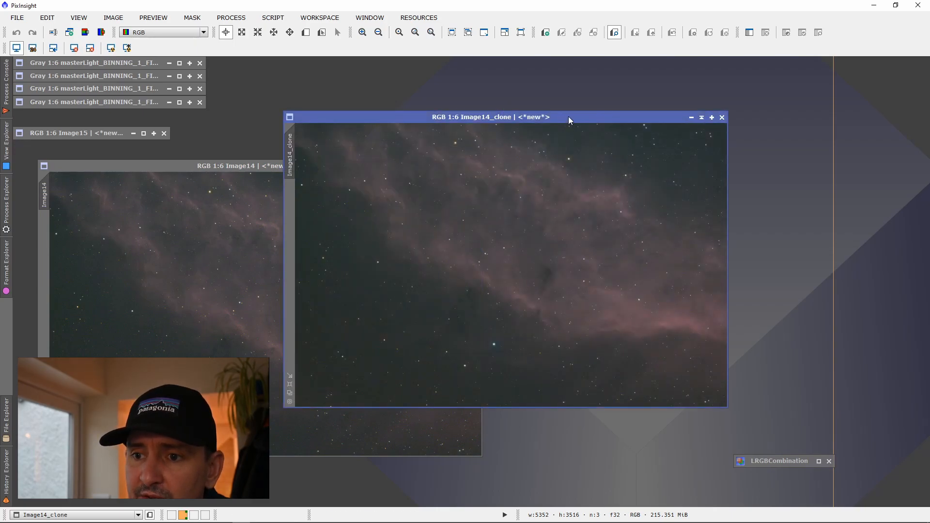
pyautogui.click(232, 19)
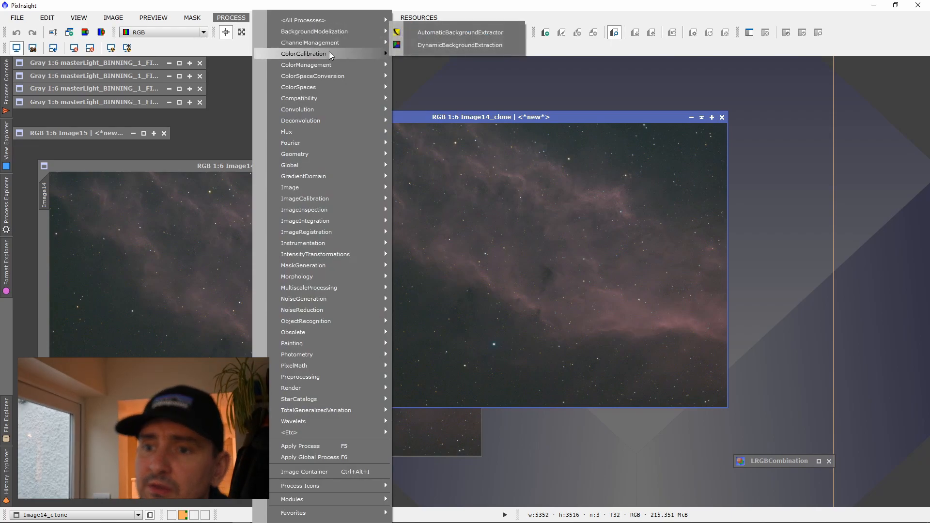
pyautogui.moveTo(370, 21)
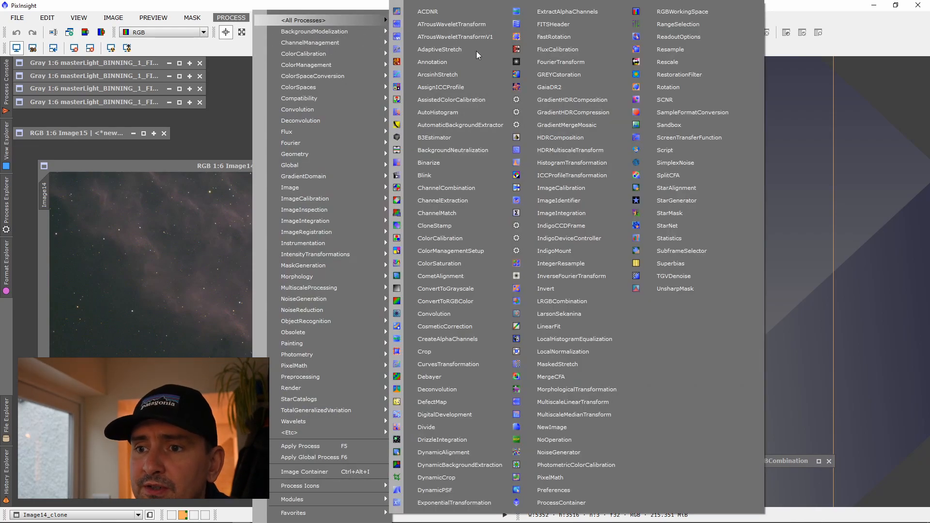
pyautogui.click(666, 226)
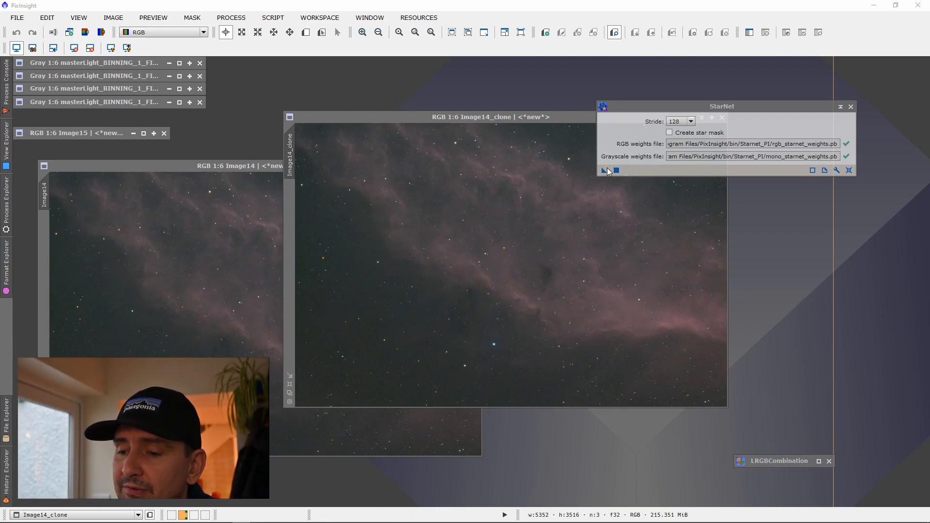
pyautogui.moveTo(605, 170); pyautogui.dragTo(580, 240)
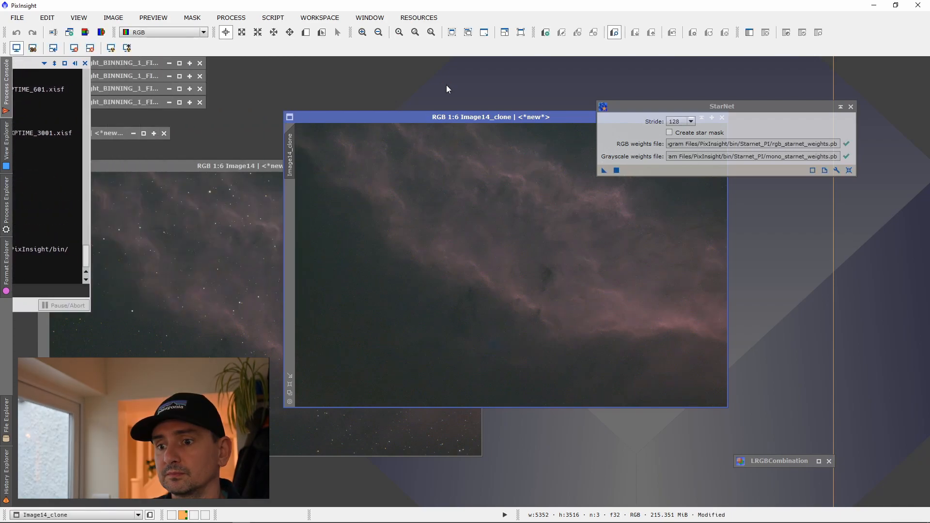
# - Close StarNet and arrange the starless clone side by side with the original starry image
pyautogui.click(850, 107)
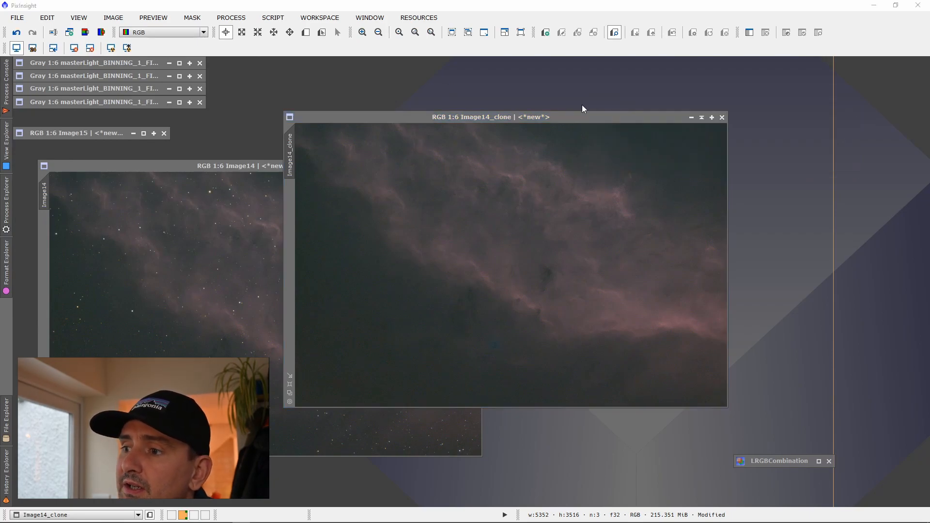
pyautogui.moveTo(580, 115); pyautogui.dragTo(741, 95)
pyautogui.moveTo(350, 167); pyautogui.dragTo(352, 96)
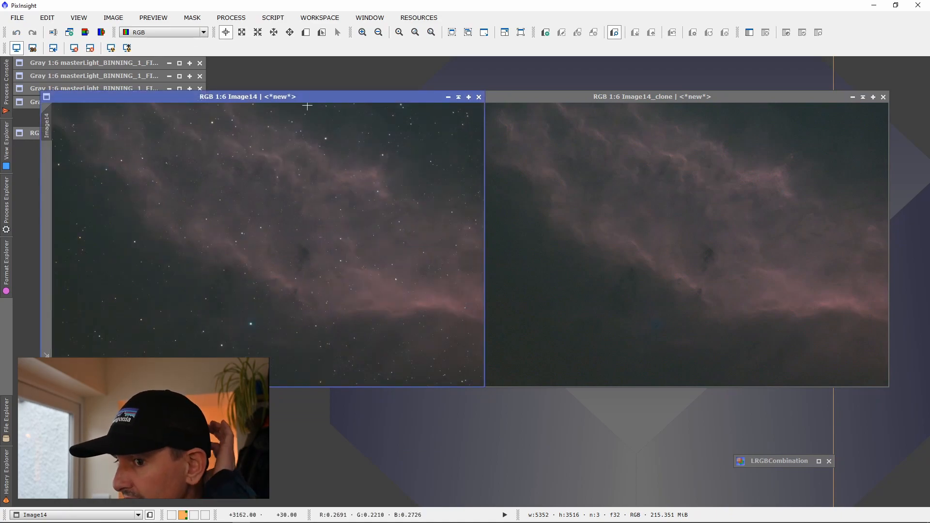
# - Save the starry image in the master folder as a 16-bit unsigned integer TIFF named NewStars
pyautogui.click(16, 18)
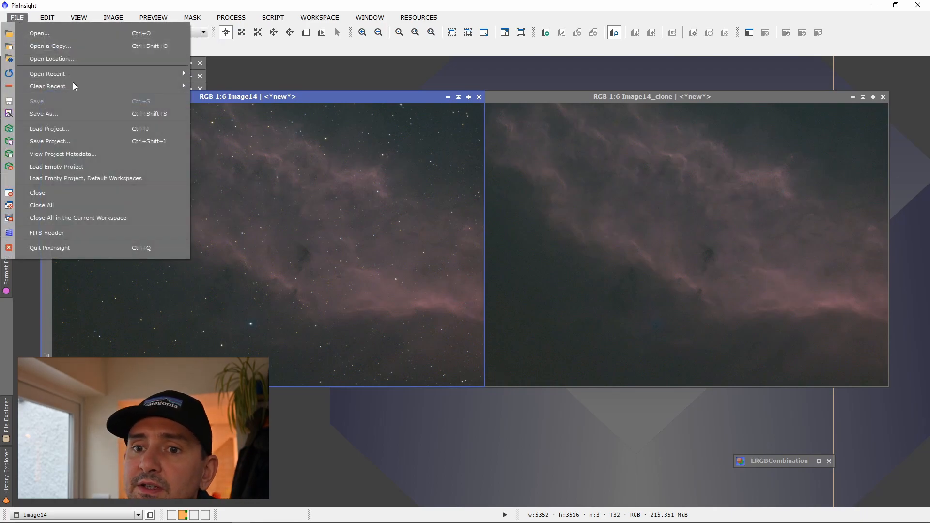
pyautogui.click(55, 110)
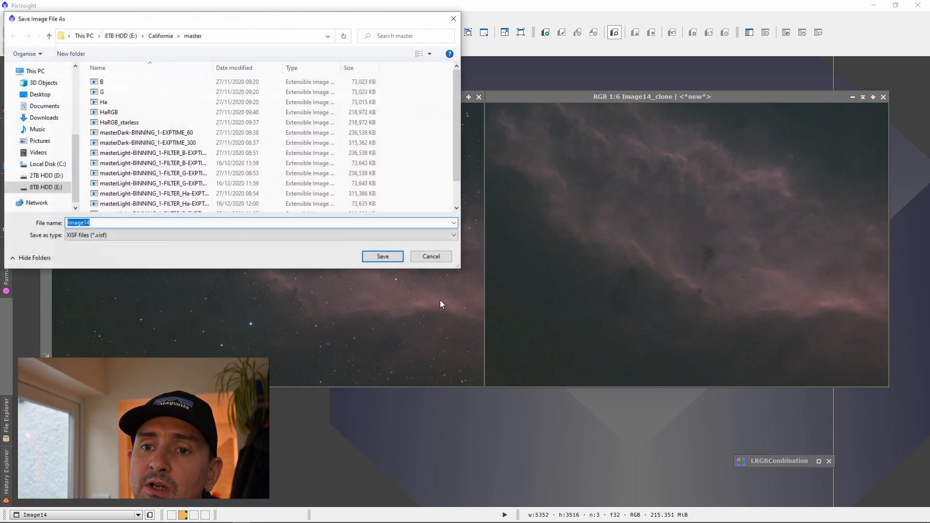
pyautogui.click(106, 235)
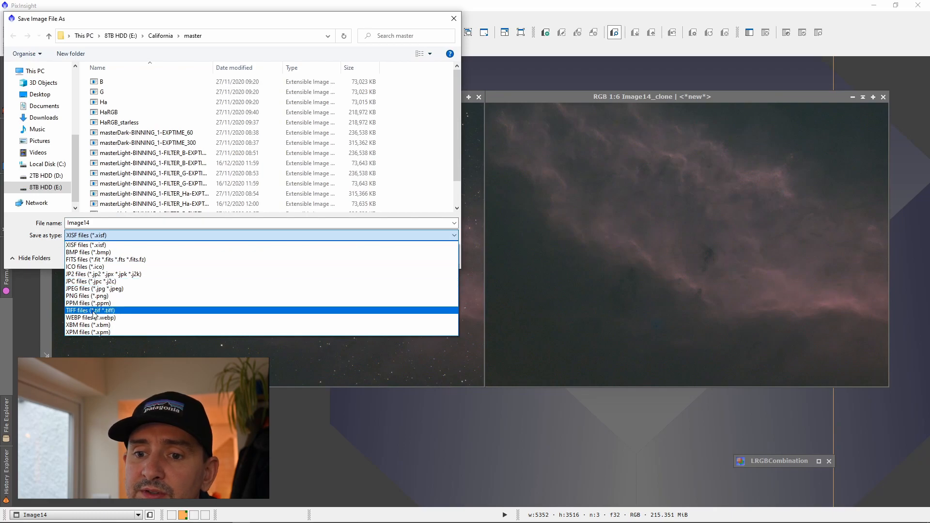
pyautogui.click(94, 310)
pyautogui.click(99, 223)
pyautogui.doubleClick(87, 222)
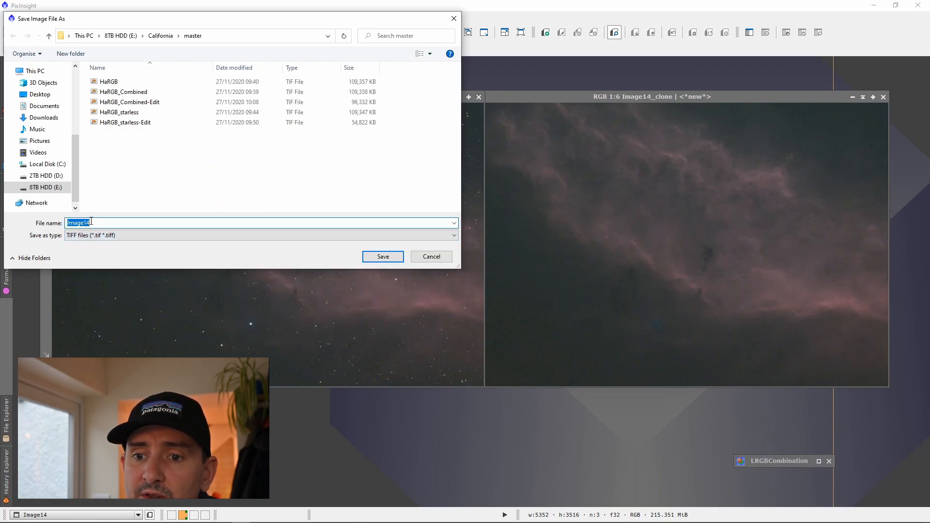
pyautogui.write('N')
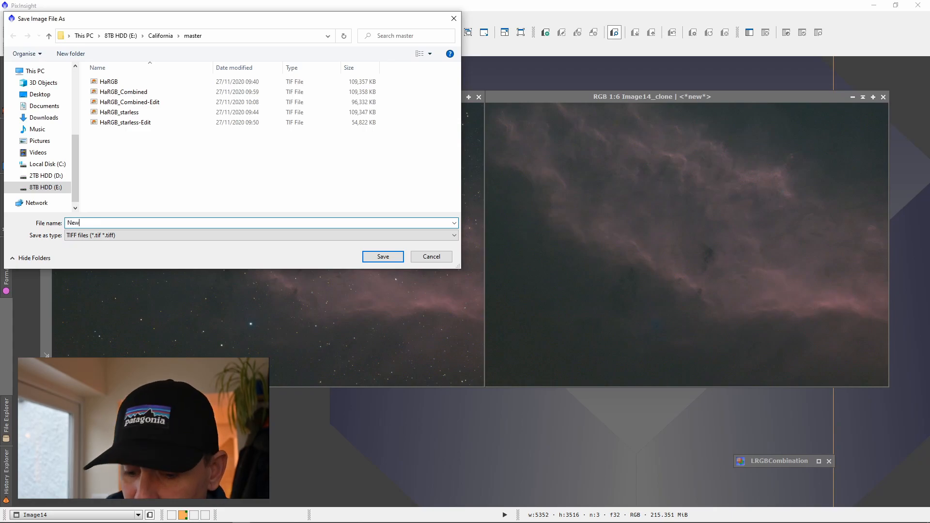
pyautogui.write('ew')
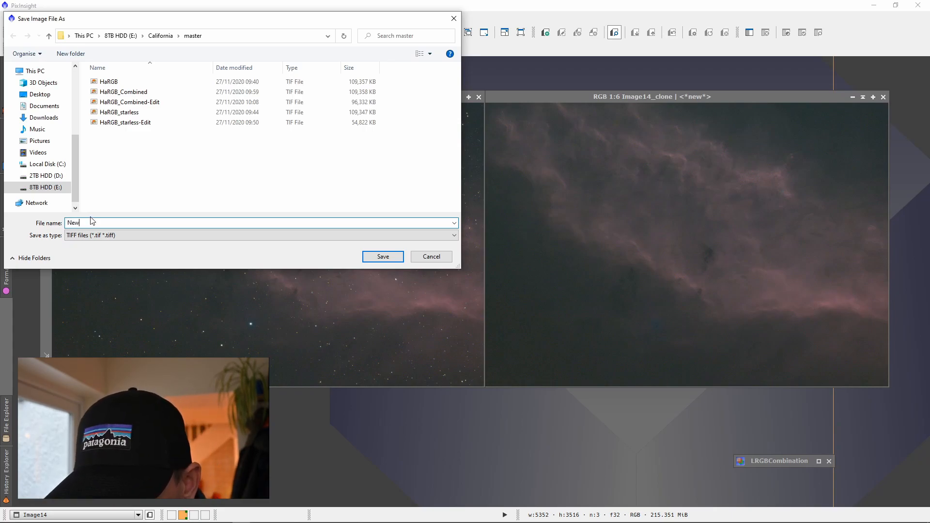
pyautogui.write('Sta')
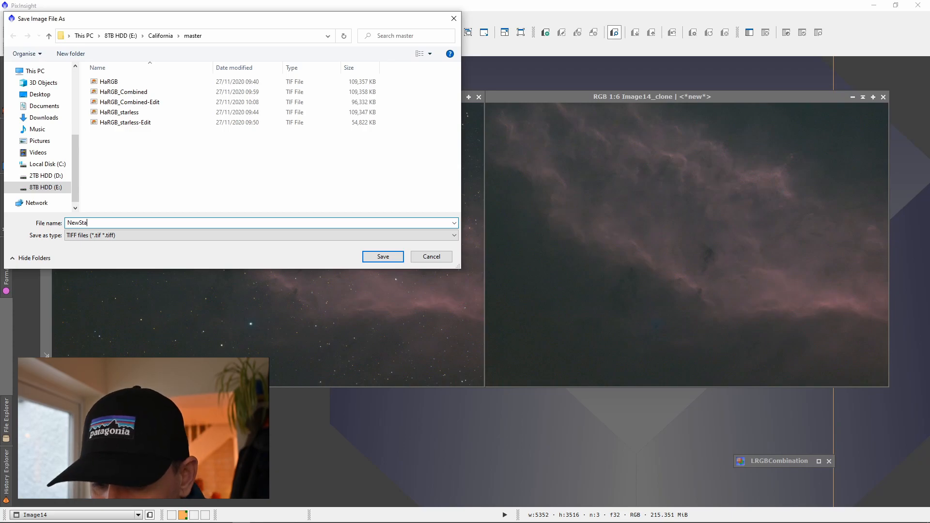
pyautogui.write('rs')
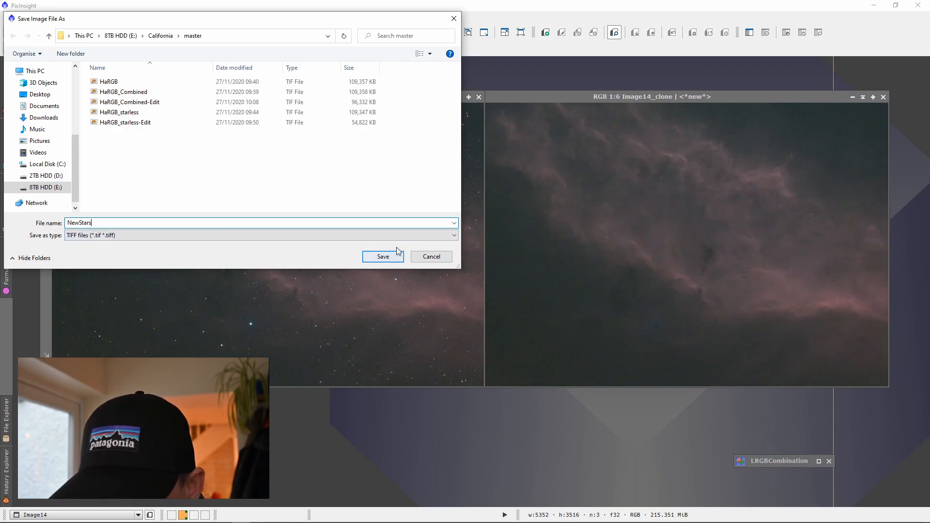
pyautogui.click(384, 258)
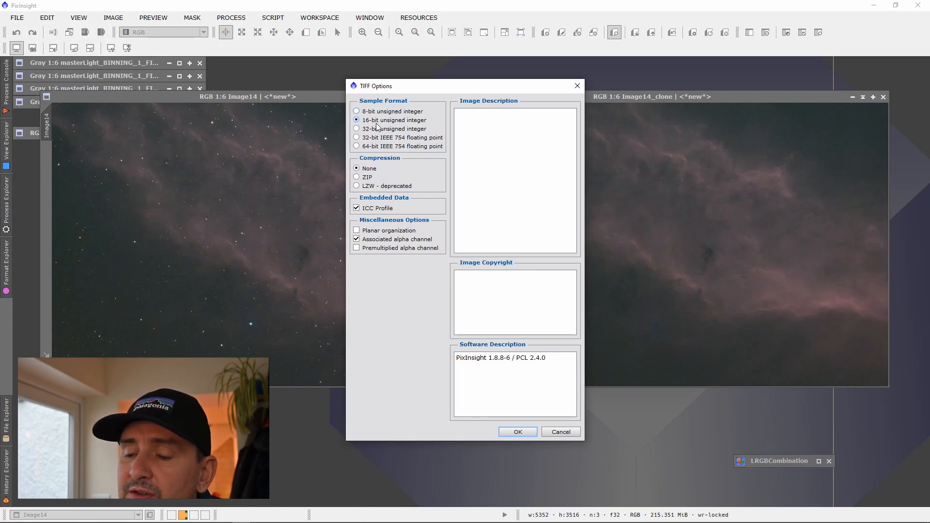
pyautogui.click(518, 432)
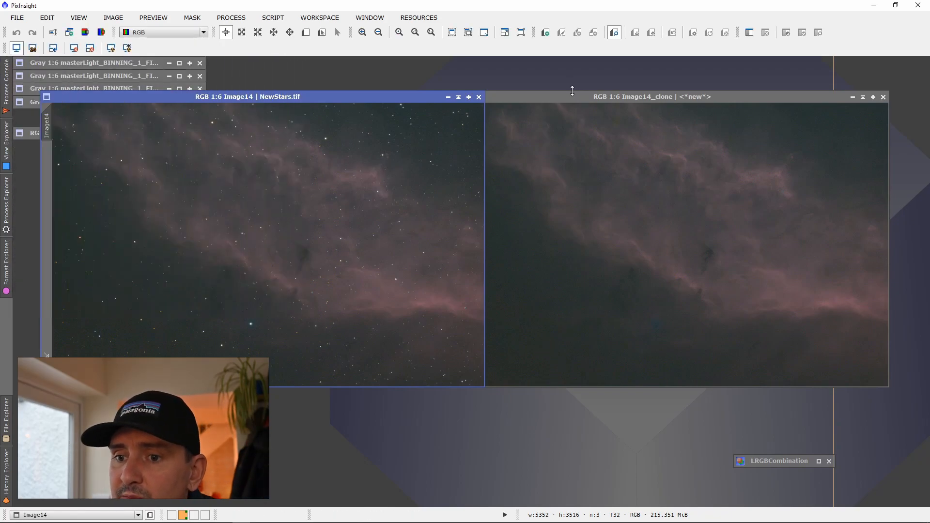
# - Save the starless clone in the master folder as a TIFF named NewStarless
pyautogui.click(576, 97)
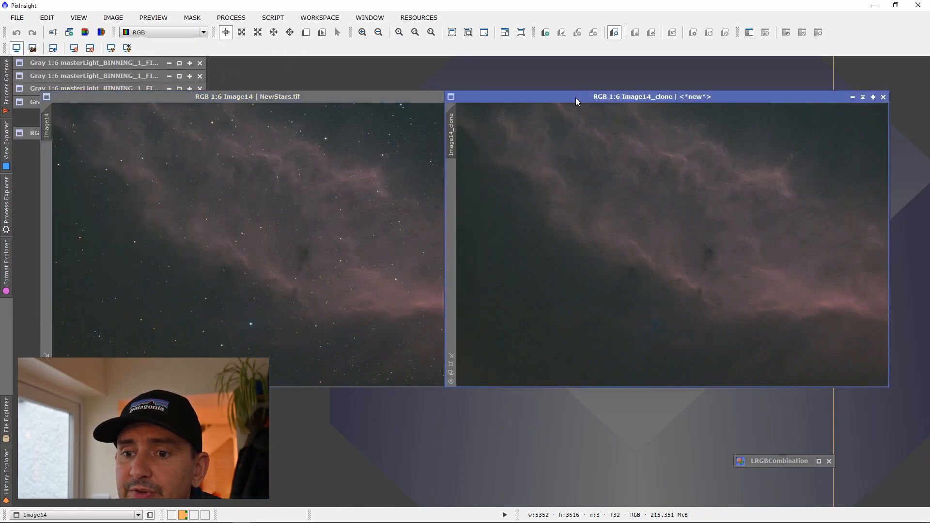
pyautogui.click(17, 18)
pyautogui.click(48, 110)
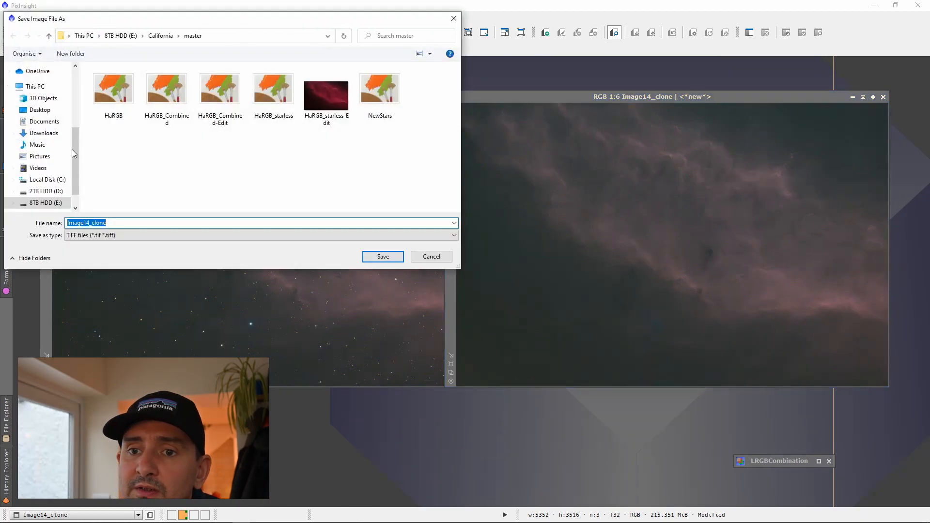
pyautogui.click(383, 97)
pyautogui.doubleClick(87, 224)
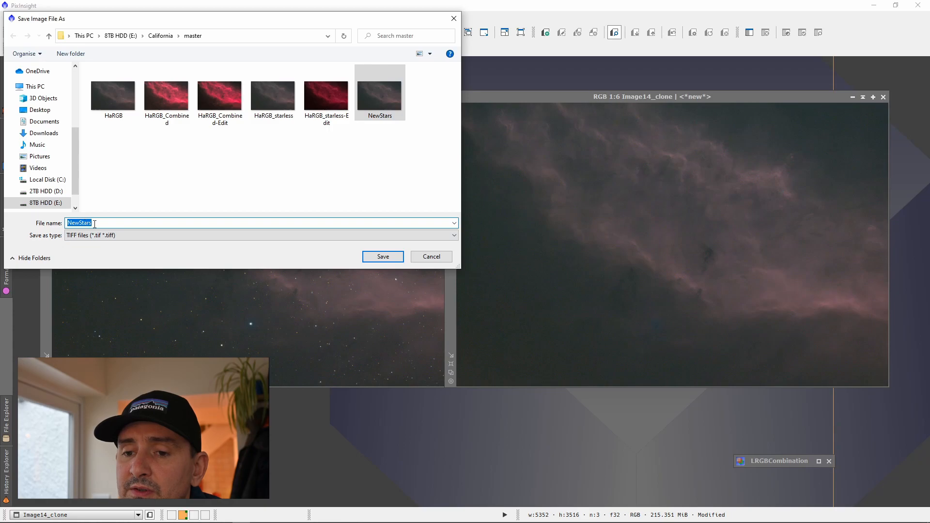
pyautogui.click(126, 227)
pyautogui.press('BackSpace')
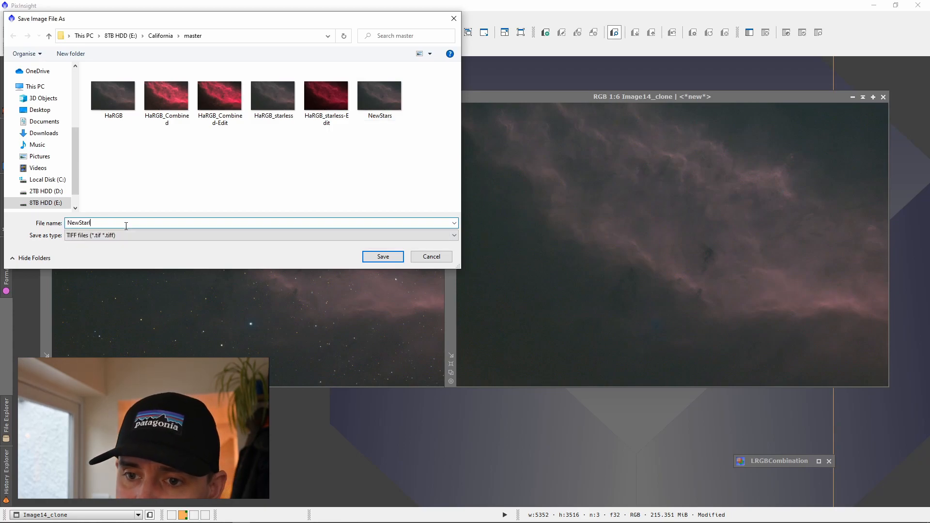
pyautogui.write('lees')
pyautogui.press('BackSpace')
pyautogui.press('BackSpace')
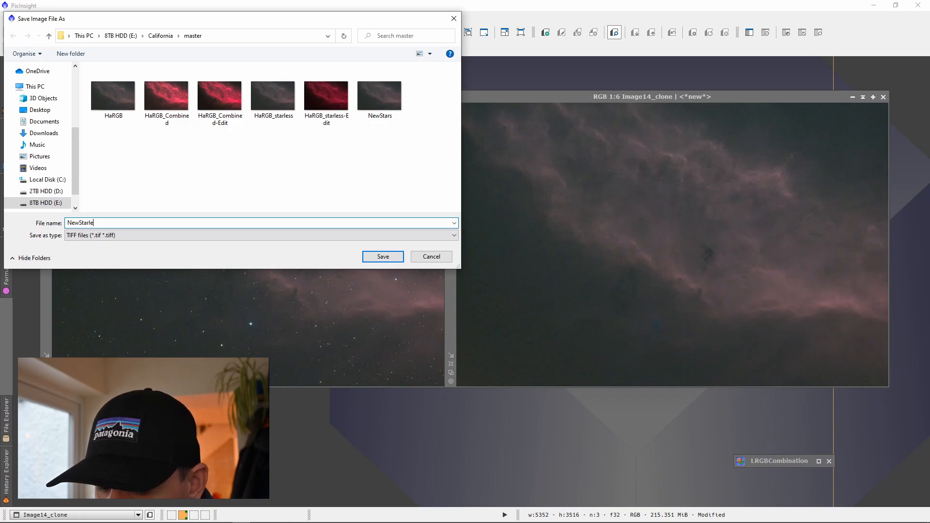
pyautogui.write('ss')
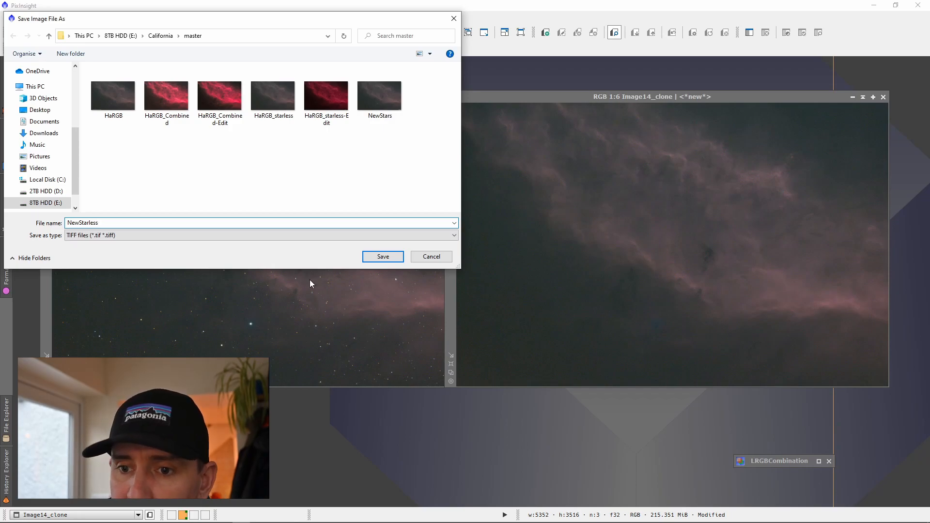
pyautogui.click(370, 259)
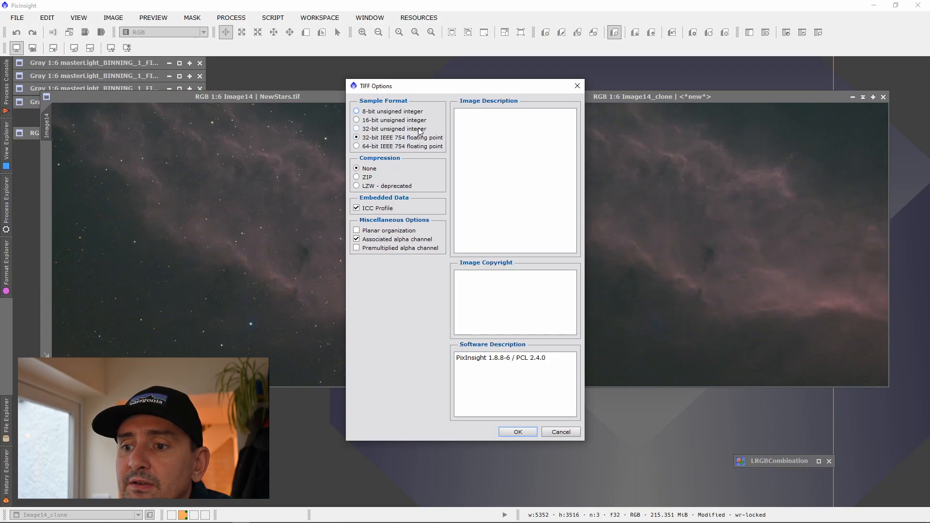
pyautogui.click(517, 432)
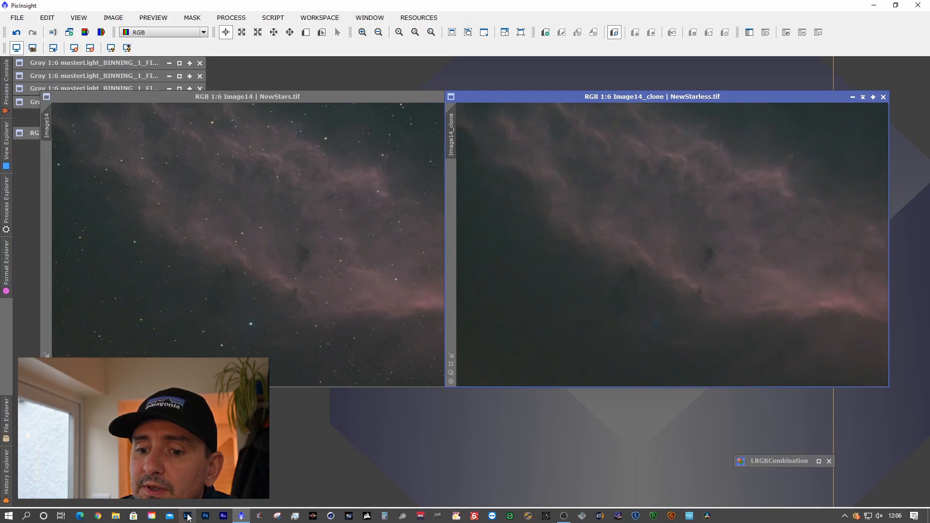
# - Open NewStars.tif from File Explorer in Lightroom Classic and import it together with NewStarless.tif, adding both without moving the files
pyautogui.click(115, 517)
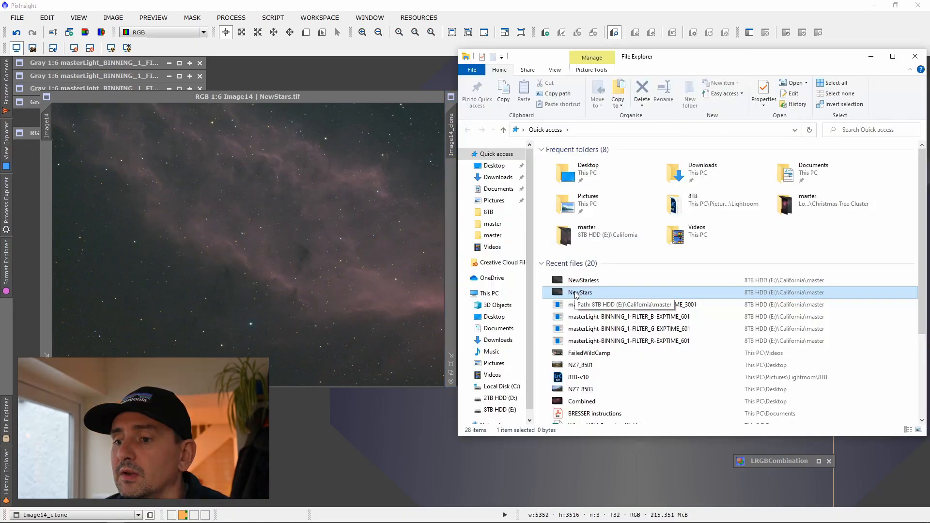
pyautogui.rightClick(575, 292)
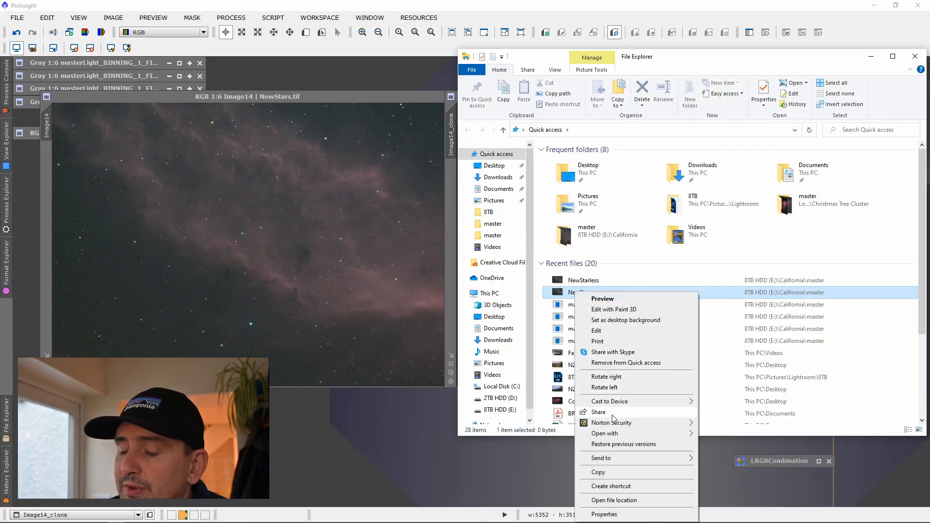
pyautogui.moveTo(620, 433)
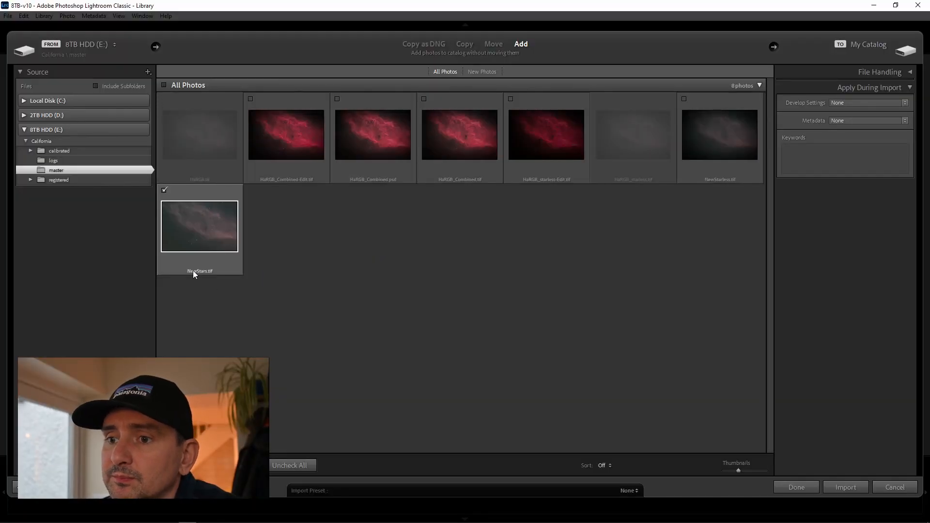
pyautogui.click(684, 100)
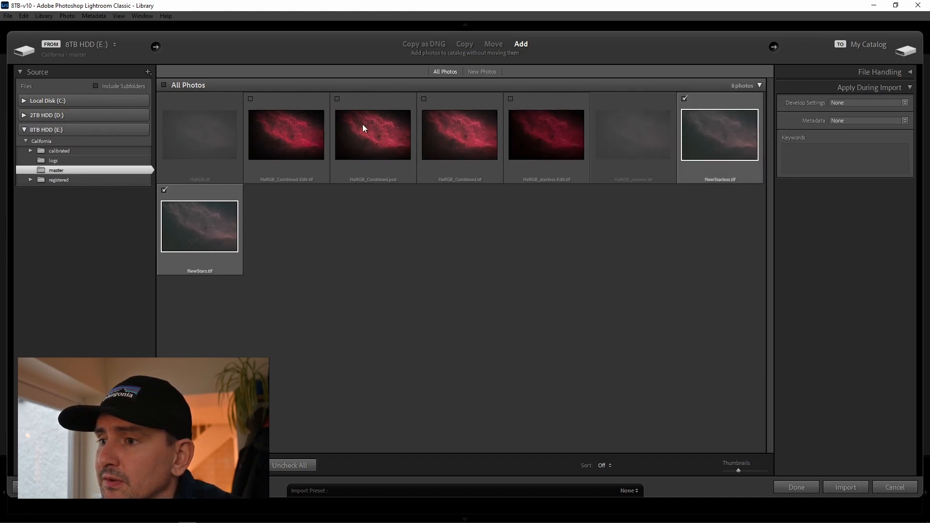
pyautogui.click(845, 487)
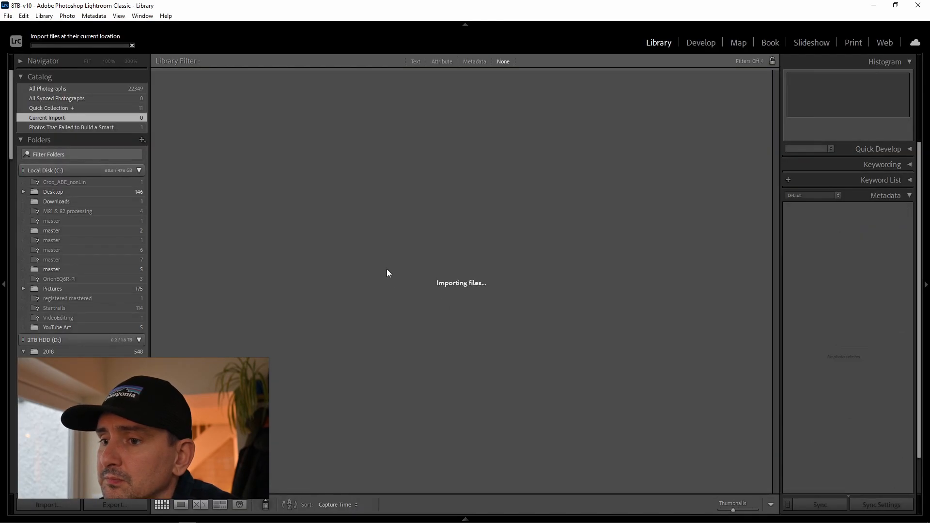
# - Hide the catalog and folder panels, show the imports in Loupe view with the filmstrip, and compare NewStarless.tif with NewStars.tif
pyautogui.click(4, 284)
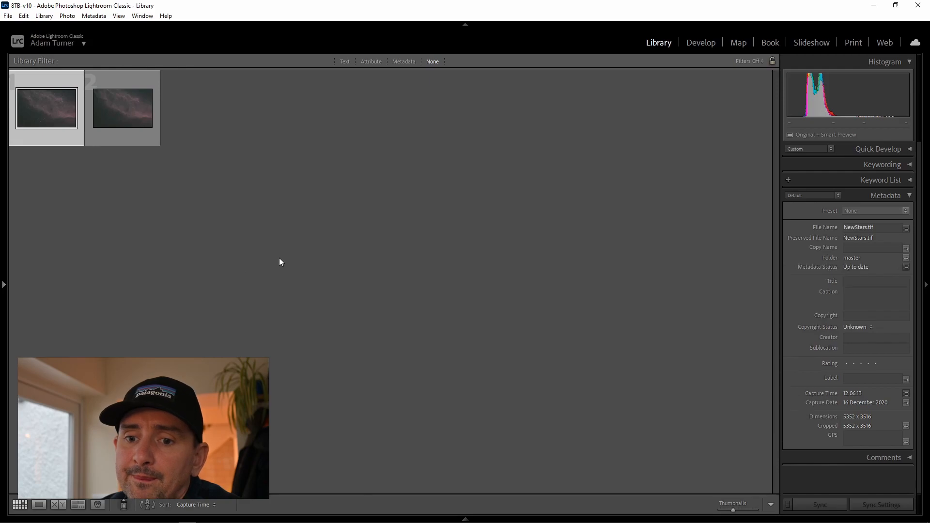
pyautogui.click(39, 502)
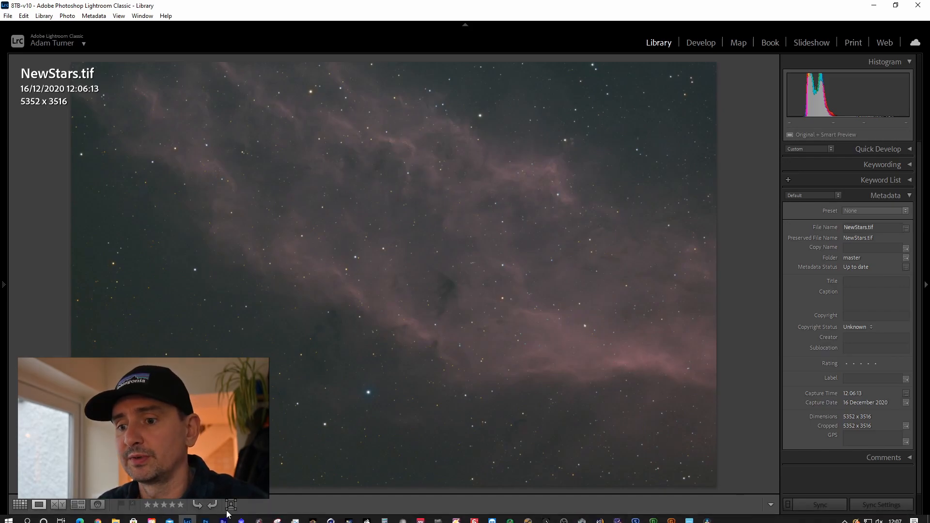
pyautogui.click(464, 518)
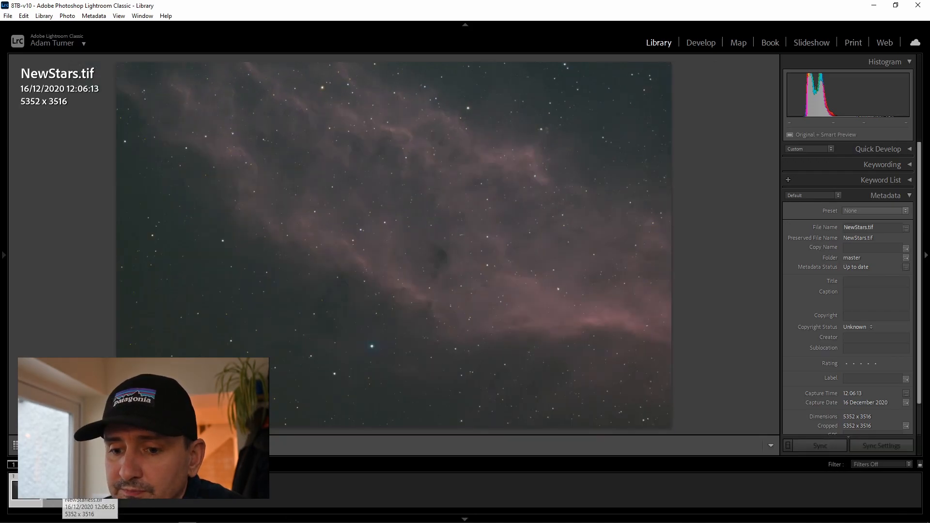
pyautogui.click(63, 504)
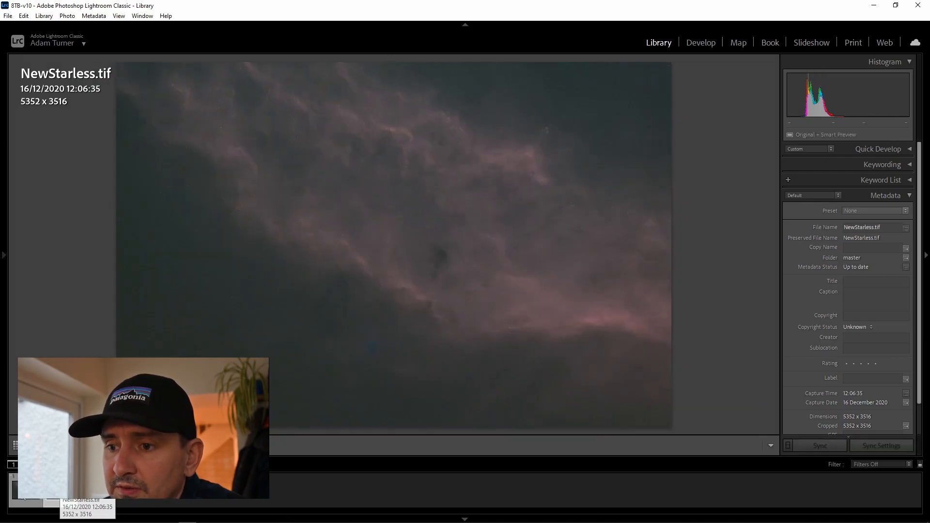
pyautogui.click(27, 503)
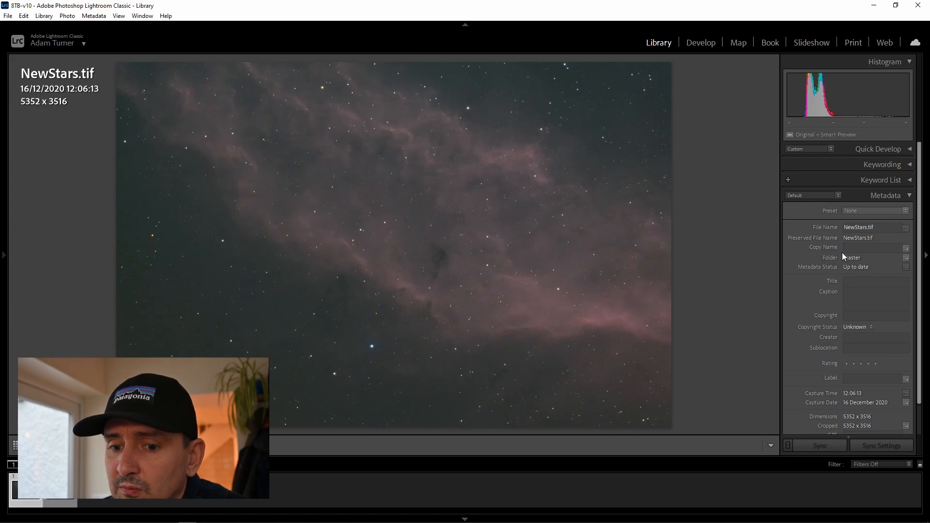
# - Switch NewStars.tif to the Develop module and inspect its stars and nebula detail at close magnification
pyautogui.click(700, 43)
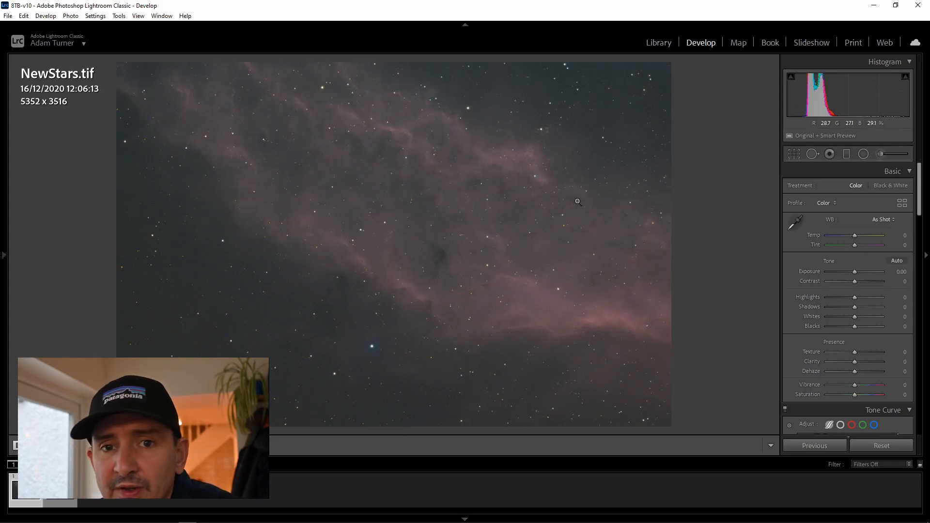
pyautogui.click(276, 271)
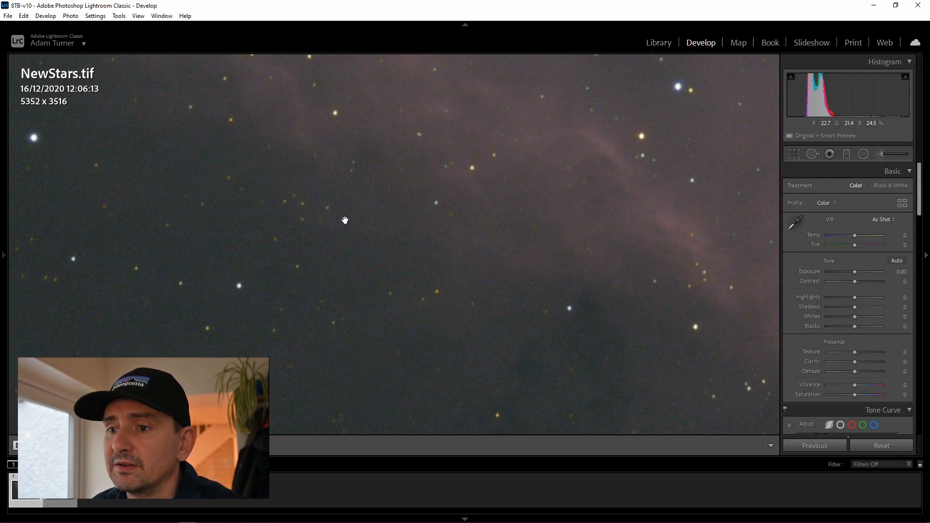
pyautogui.click(345, 221)
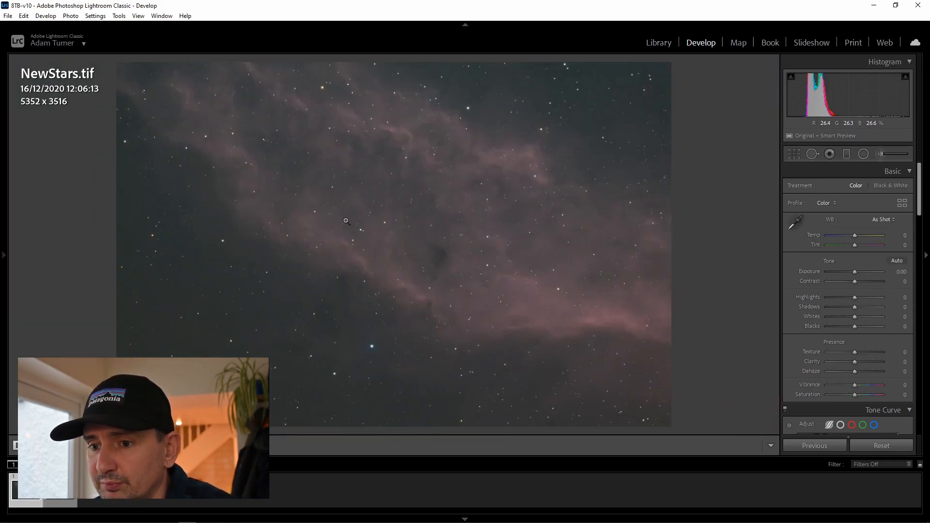
pyautogui.click(325, 246)
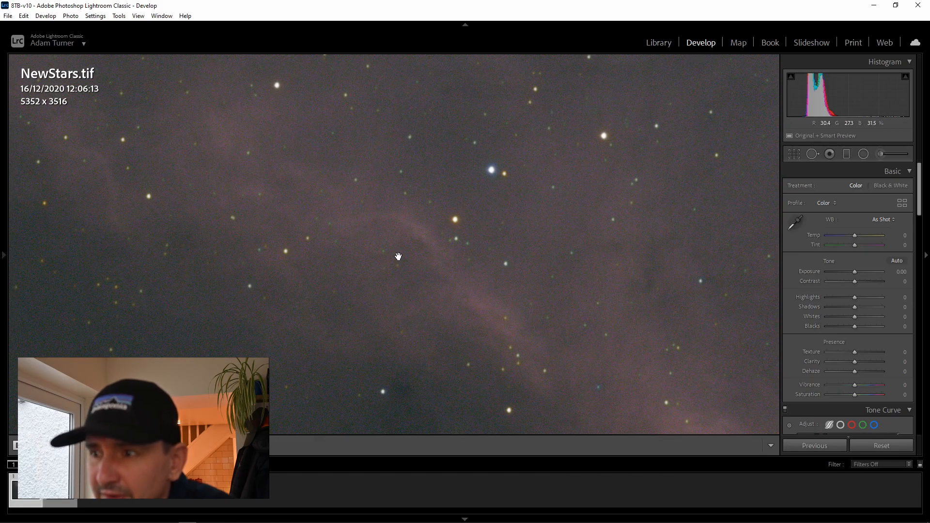
pyautogui.click(397, 273)
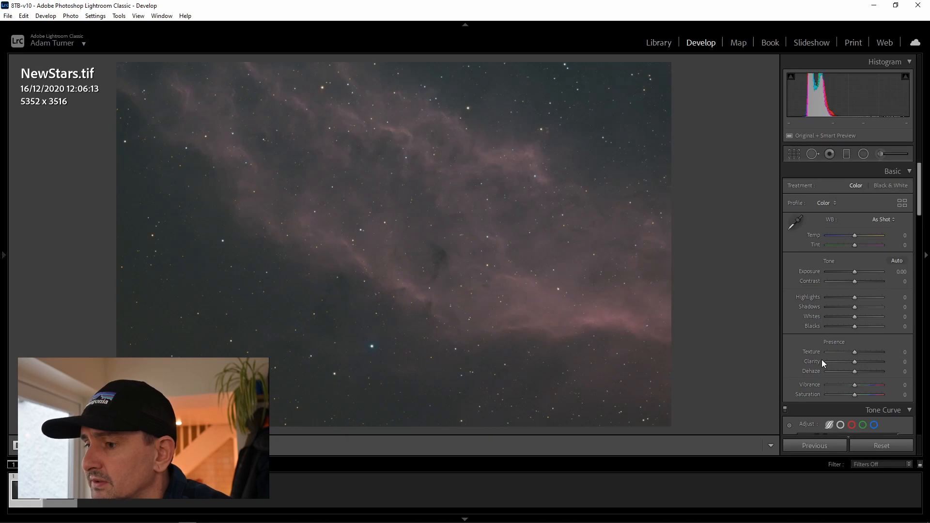
# - Set Blacks to -42 and Highlights to +65 for NewStars.tif
pyautogui.scroll(-5, 822, 359)
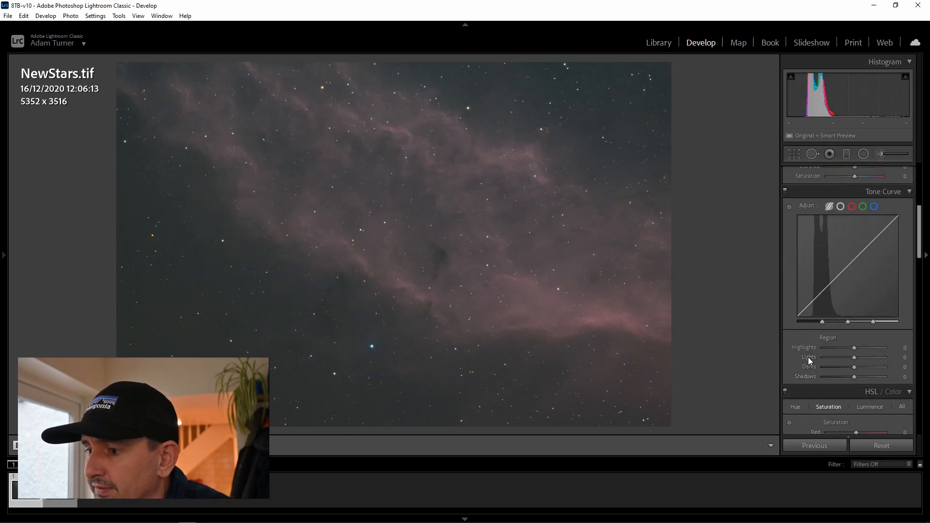
pyautogui.scroll(5, 806, 359)
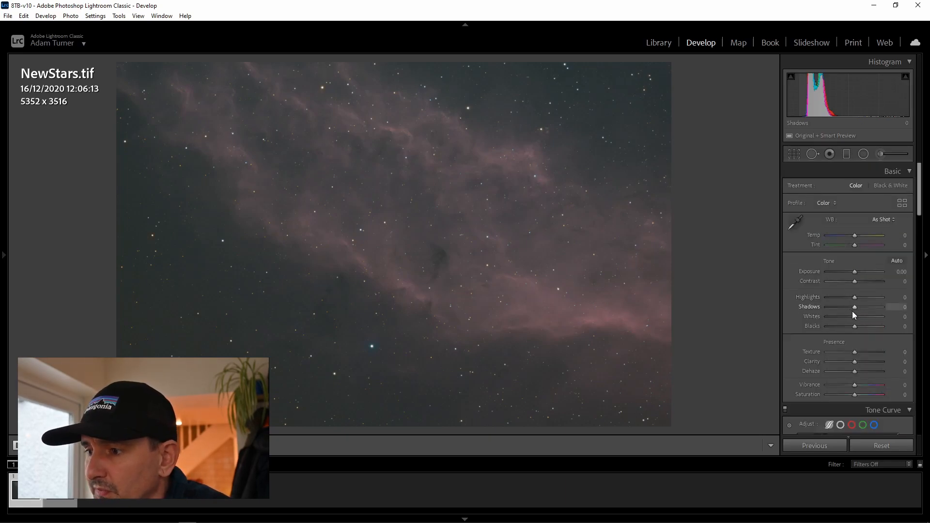
pyautogui.moveTo(855, 326); pyautogui.dragTo(877, 297)
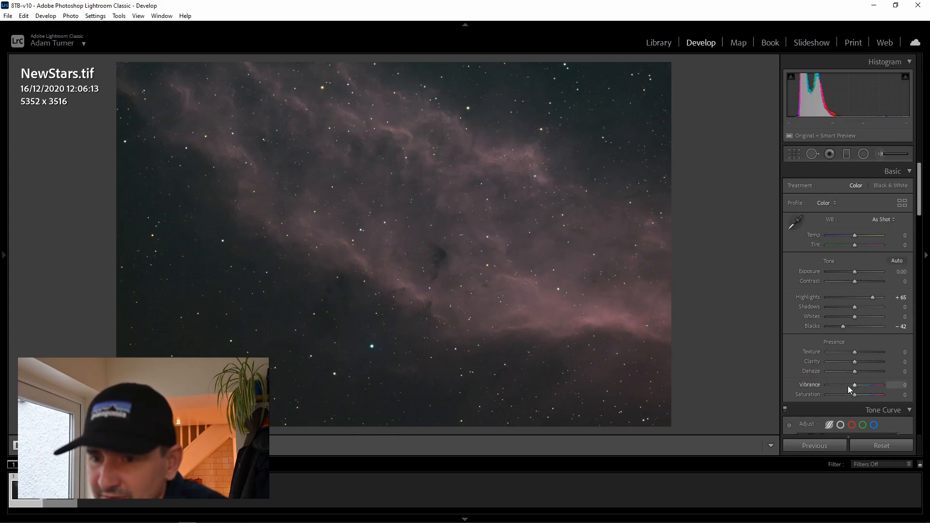
pyautogui.moveTo(855, 385); pyautogui.dragTo(840, 396)
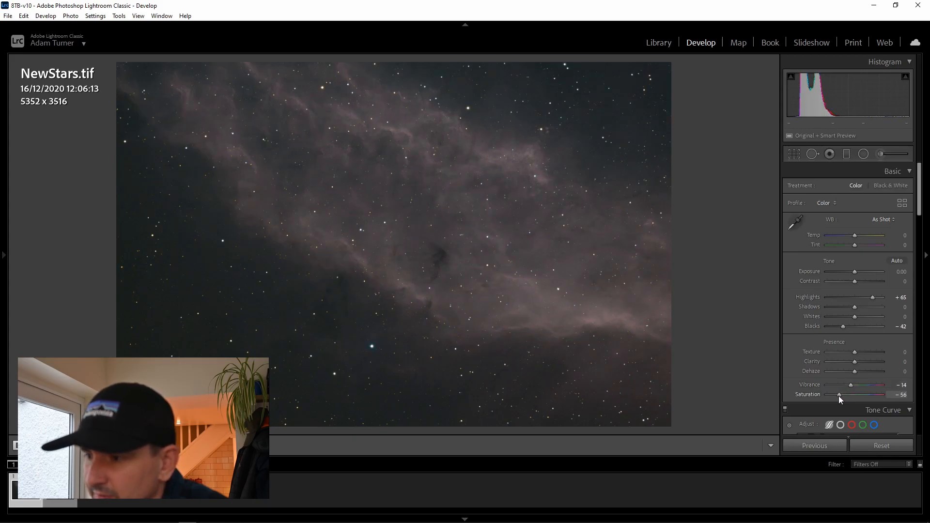
pyautogui.moveTo(845, 395); pyautogui.dragTo(849, 396)
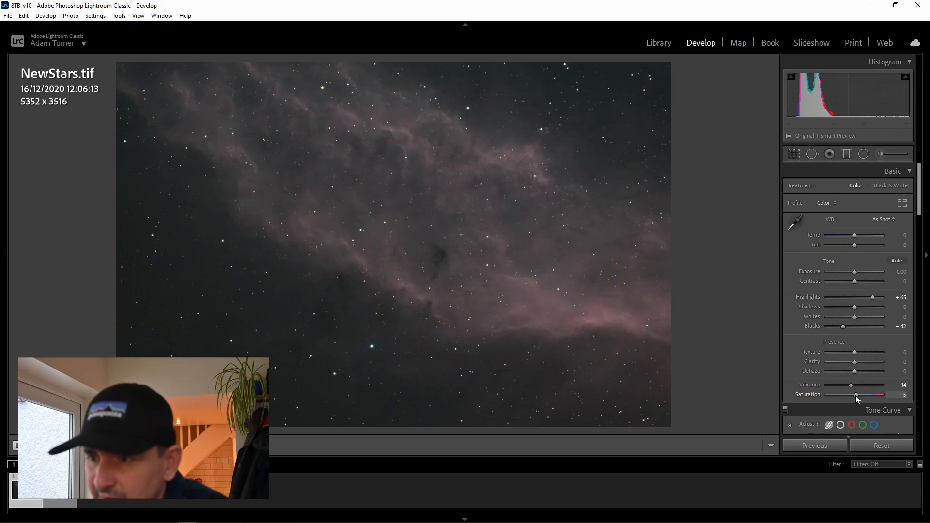
pyautogui.doubleClick(851, 385)
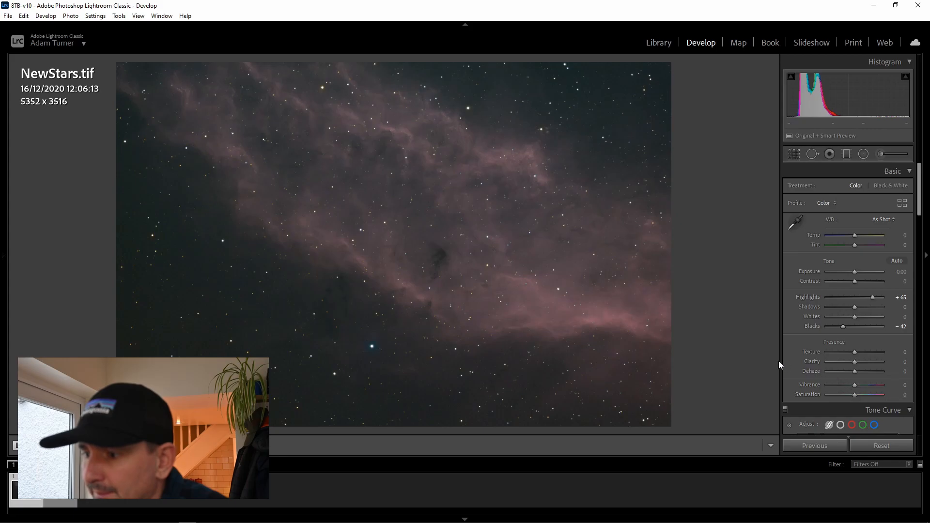
# - Lower the HSL Blue saturation to -42 and the Blue luminance to -65 for NewStars.tif
pyautogui.scroll(-10, 804, 352)
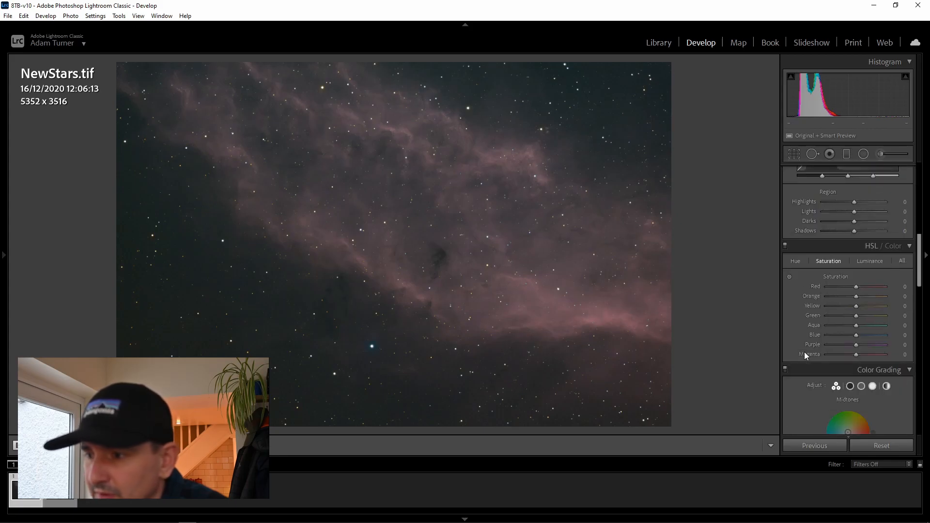
pyautogui.scroll(5, 804, 352)
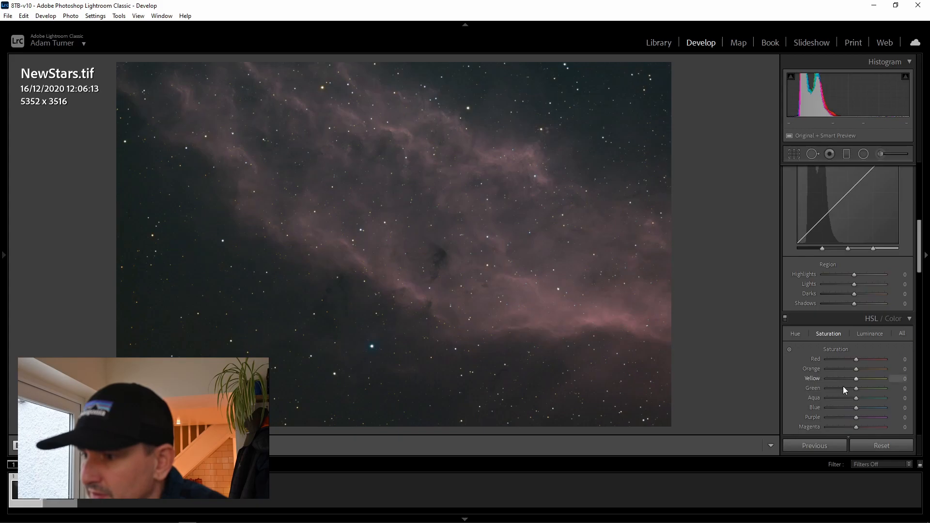
pyautogui.scroll(-4, 851, 395)
pyautogui.scroll(2, 843, 335)
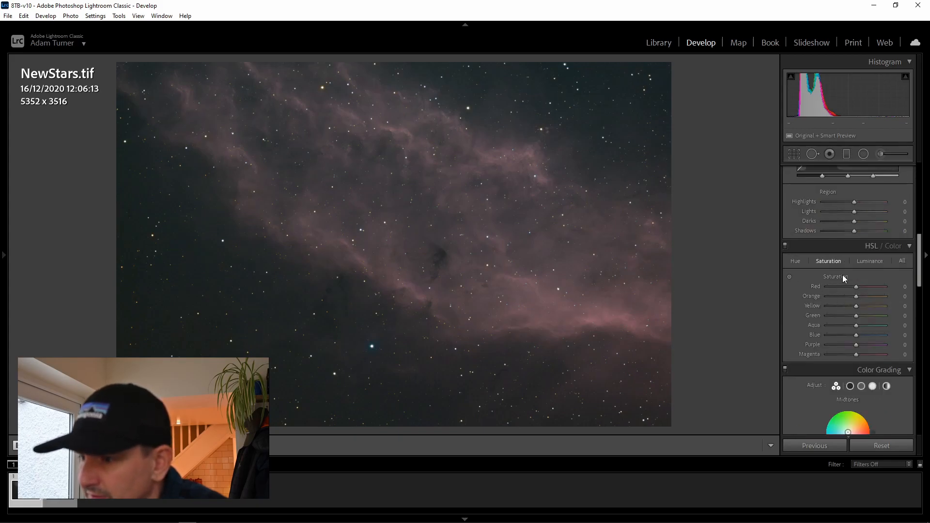
pyautogui.moveTo(856, 335); pyautogui.dragTo(853, 335)
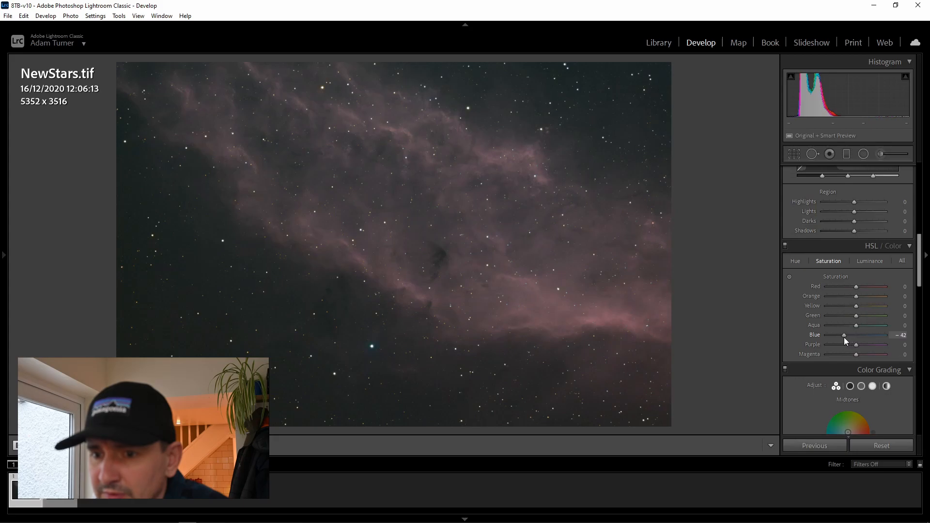
pyautogui.click(862, 260)
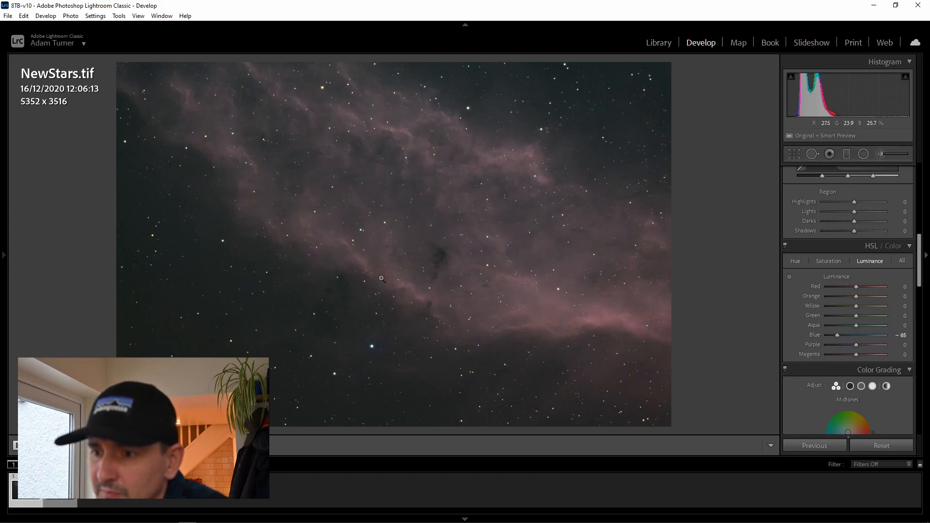
# - Switch to NewStarless.tif and set its Blacks to -58 and Highlights to +86
pyautogui.click(63, 506)
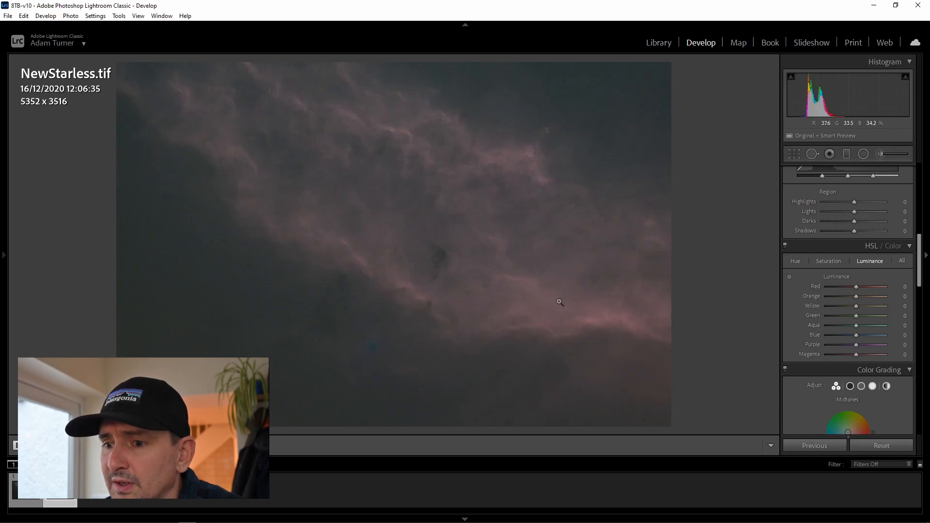
pyautogui.scroll(5, 815, 291)
pyautogui.scroll(3, 814, 291)
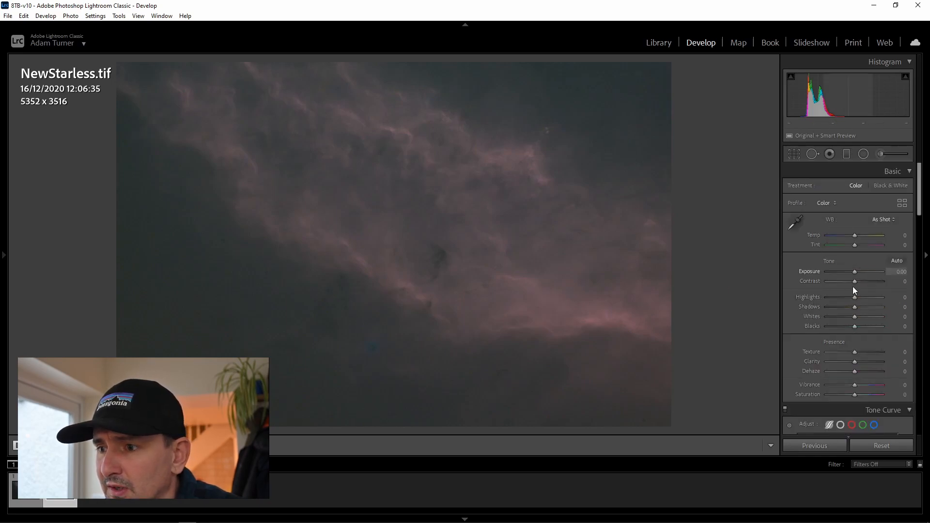
pyautogui.moveTo(854, 325); pyautogui.dragTo(838, 327)
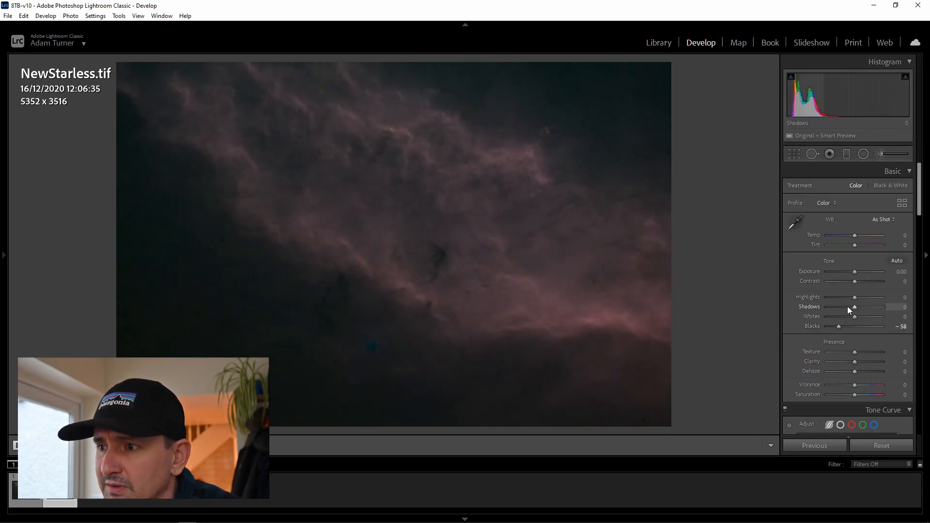
pyautogui.moveTo(855, 297); pyautogui.dragTo(884, 300)
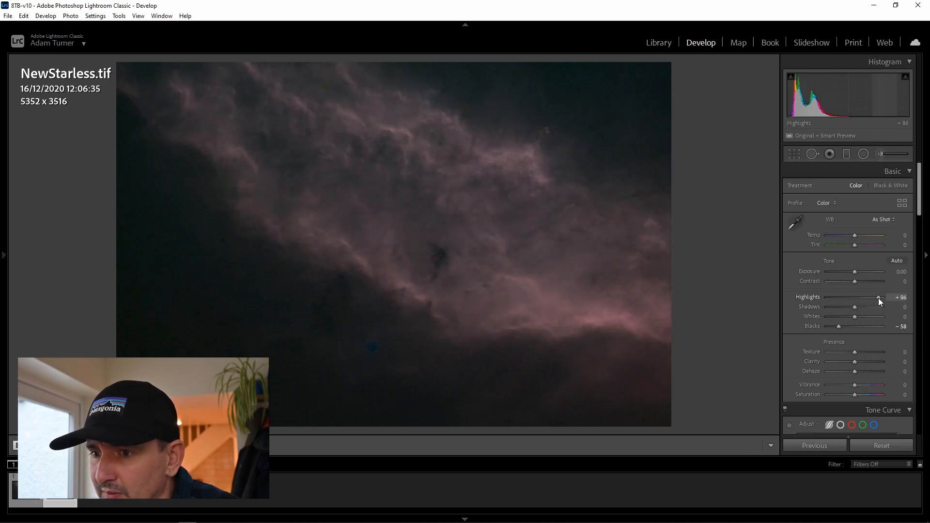
# - Raise the red tone curve of NewStarless.tif with points at input 49, output 67 and input 161, output 199
pyautogui.scroll(-5, 836, 377)
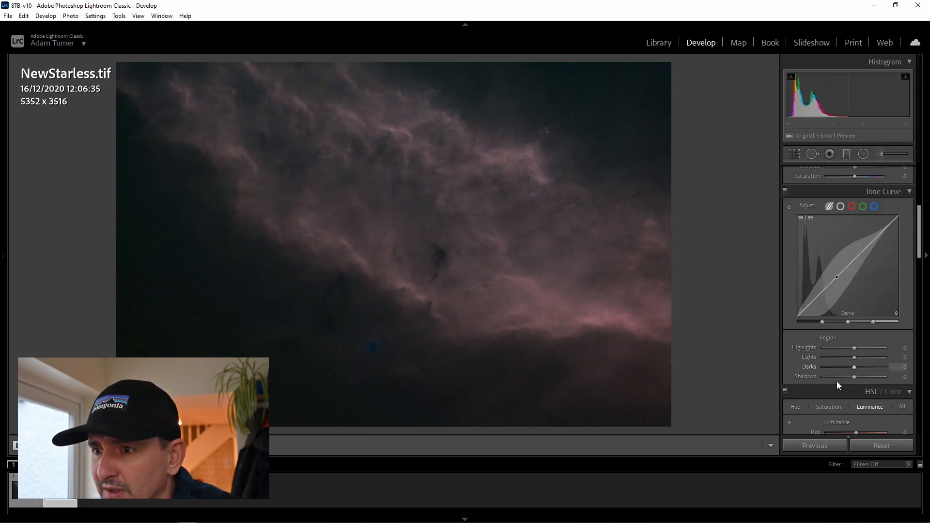
pyautogui.scroll(-3, 822, 330)
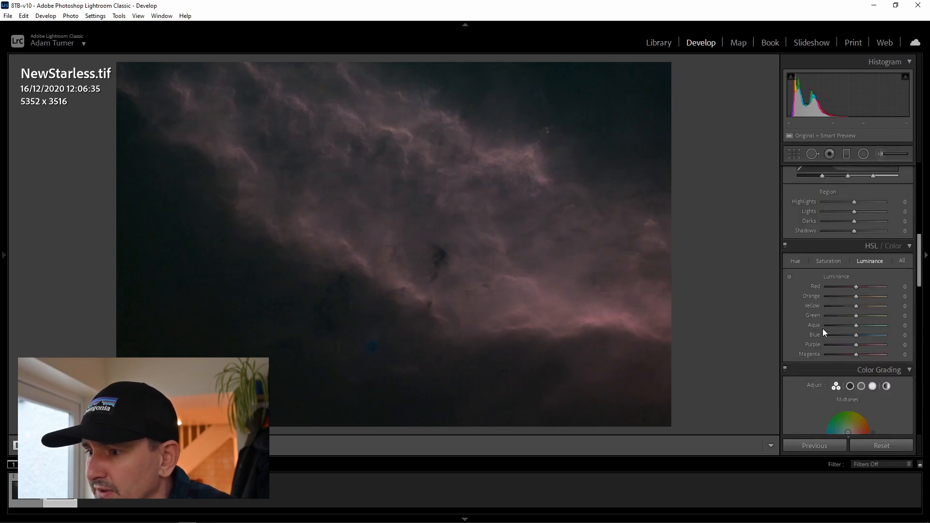
pyautogui.scroll(-3, 823, 331)
pyautogui.scroll(4, 823, 333)
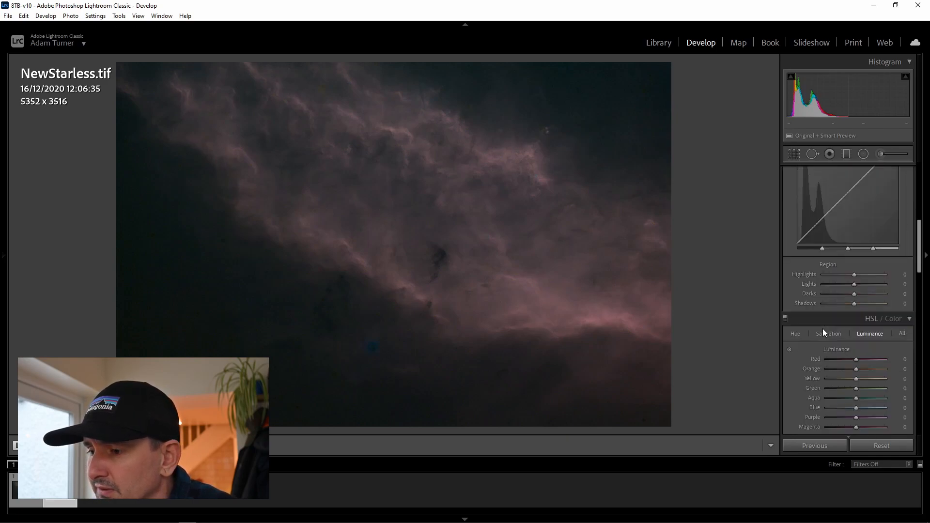
pyautogui.scroll(3, 820, 232)
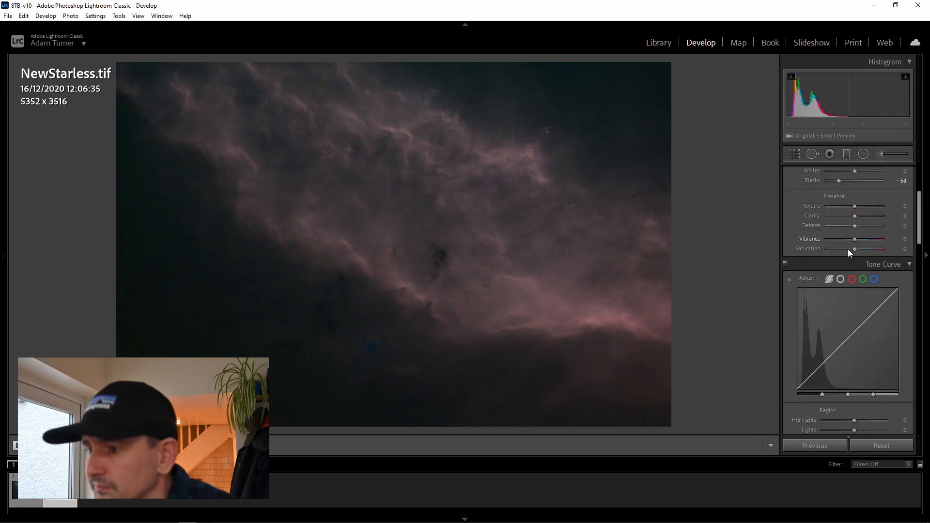
pyautogui.click(851, 279)
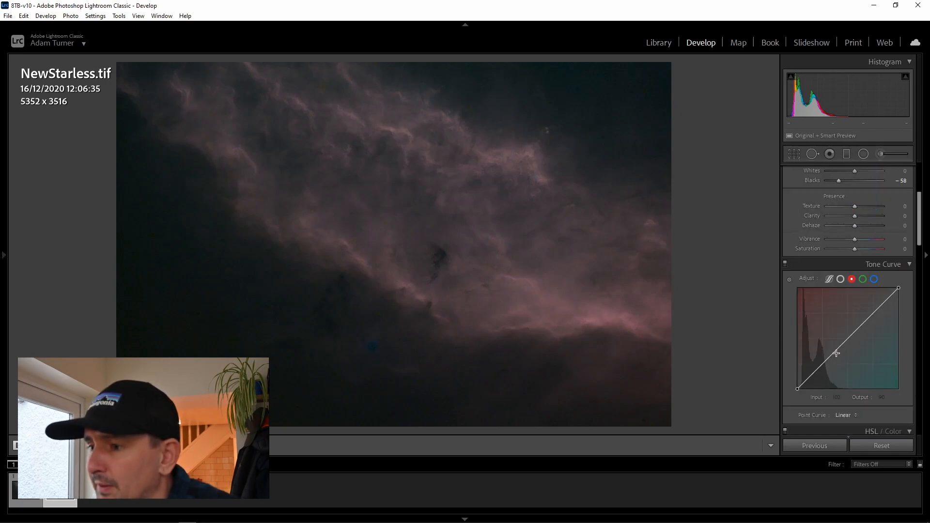
pyautogui.moveTo(835, 353); pyautogui.dragTo(814, 369)
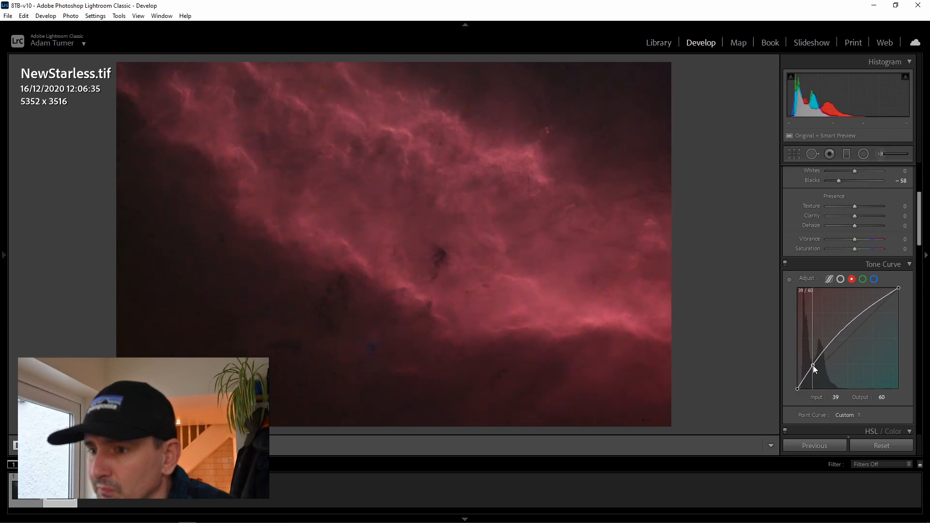
pyautogui.moveTo(869, 313)
pyautogui.mouseDown()
pyautogui.moveTo(876, 329)
pyautogui.moveTo(861, 310)
pyautogui.mouseUp()
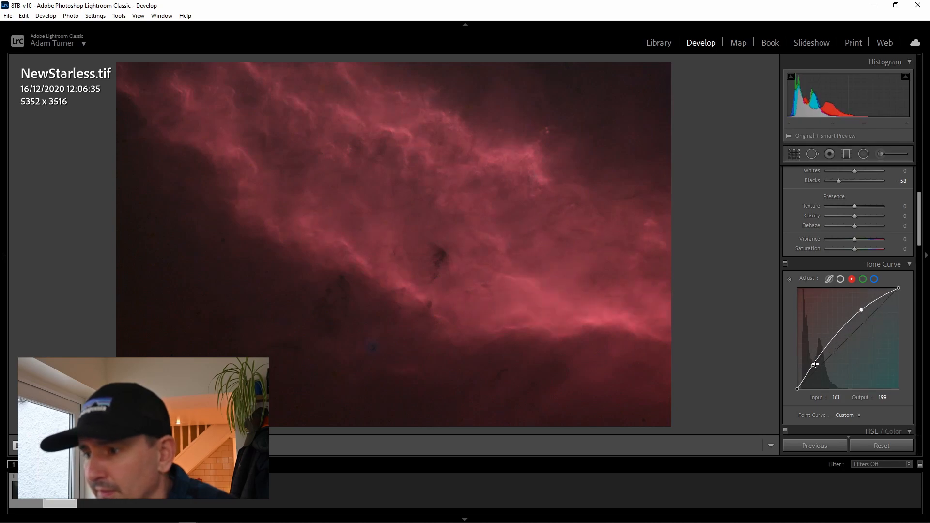
pyautogui.moveTo(812, 365); pyautogui.dragTo(817, 364)
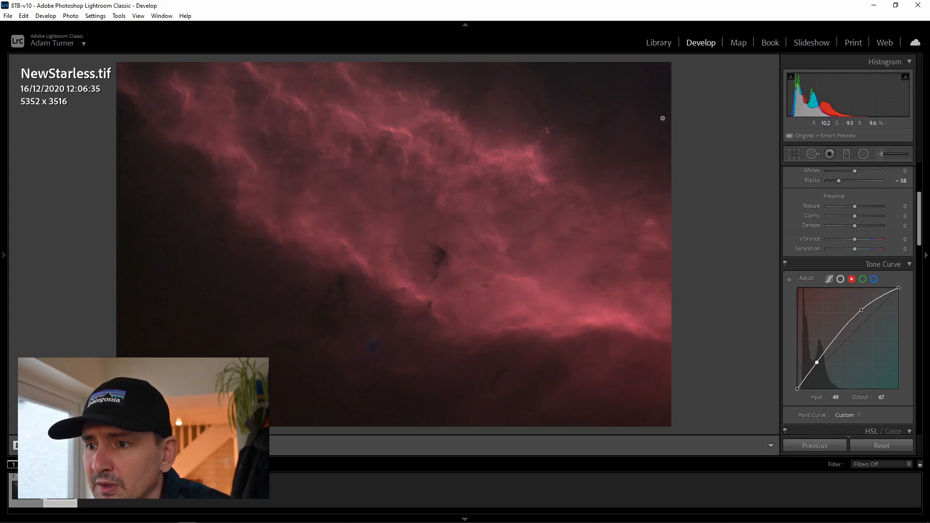
# - Select both NewStars.tif and NewStarless.tif and open them as layers in one Photoshop document
pyautogui.click(36, 503)
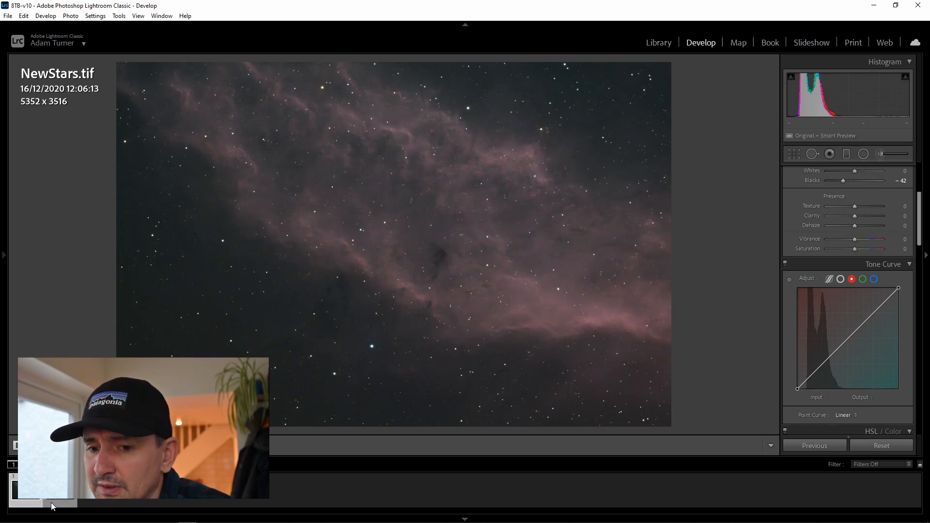
pyautogui.keyDown('ctrl'); pyautogui.click(52, 502); pyautogui.keyUp('ctrl')
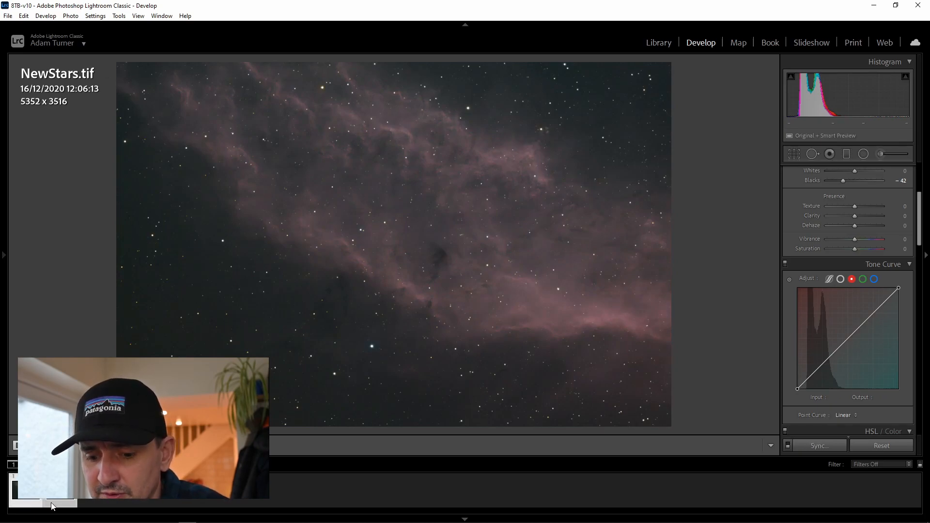
pyautogui.rightClick(52, 506)
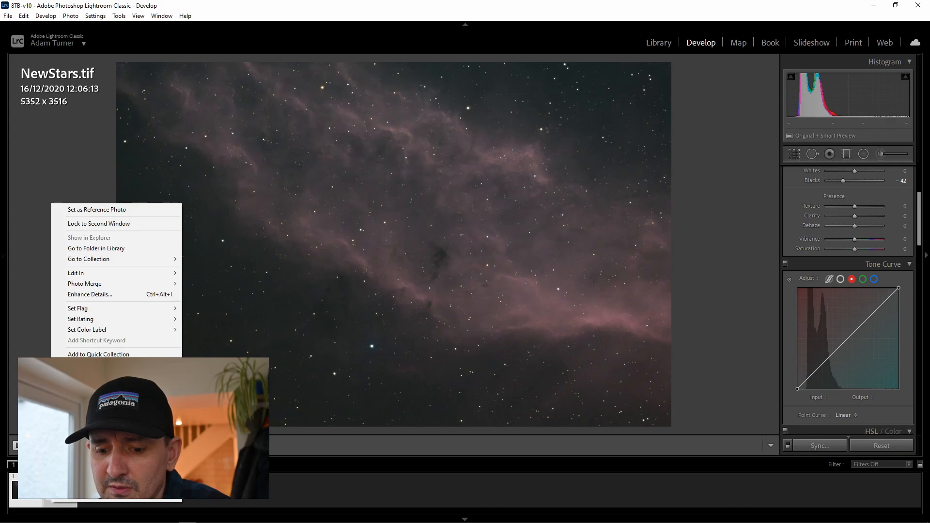
pyautogui.moveTo(113, 276)
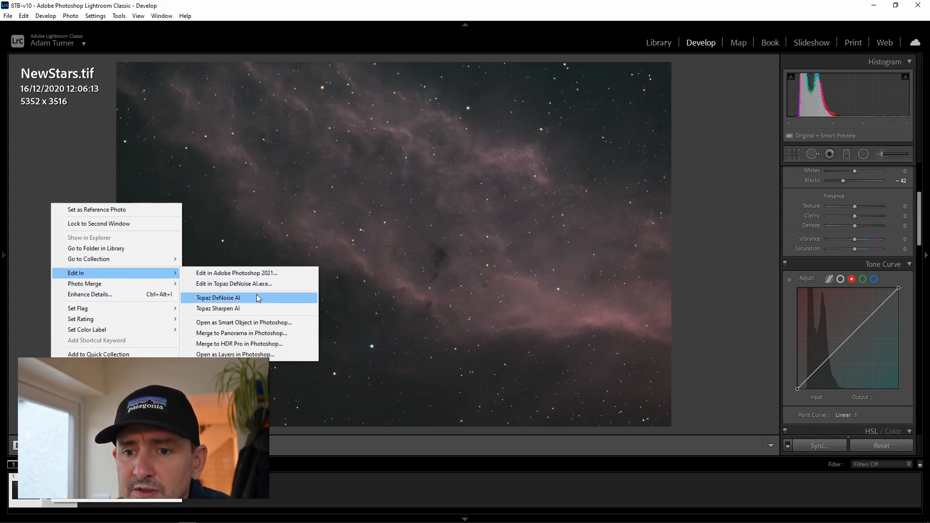
pyautogui.click(237, 355)
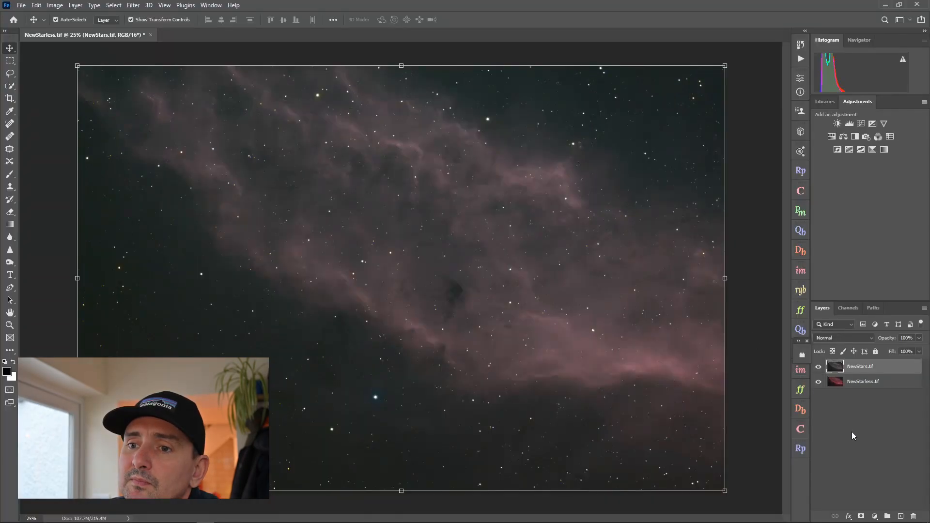
# - Set the blend mode of the NewStars.tif layer above NewStarless.tif to Luminosity
pyautogui.click(852, 436)
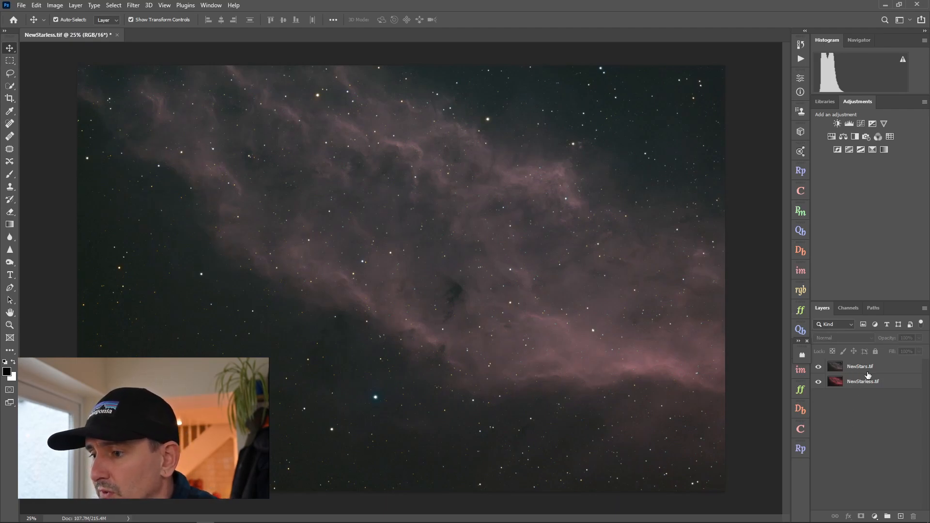
pyautogui.moveTo(866, 382); pyautogui.dragTo(864, 368)
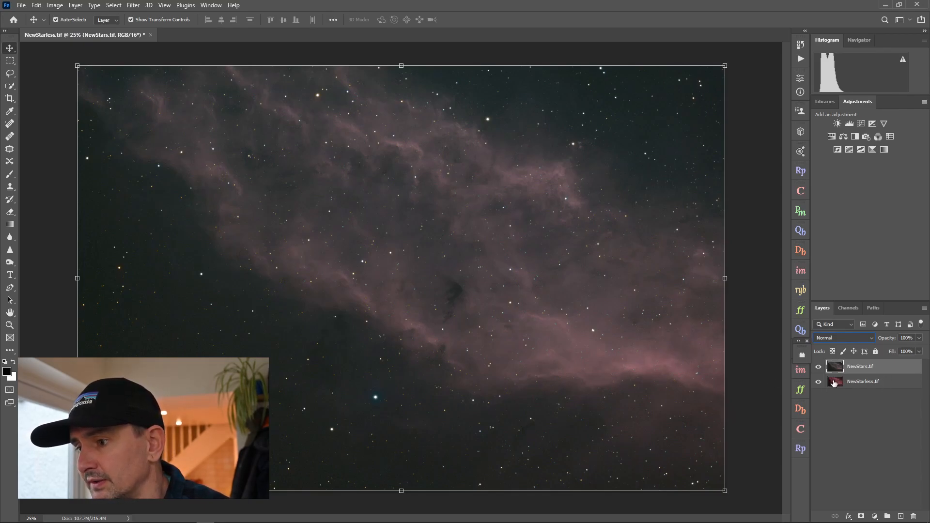
pyautogui.click(860, 338)
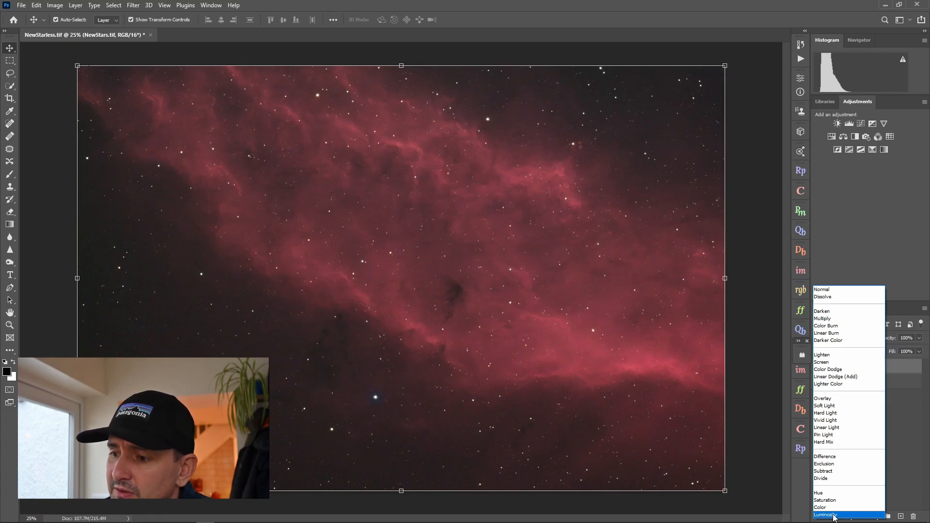
pyautogui.click(834, 516)
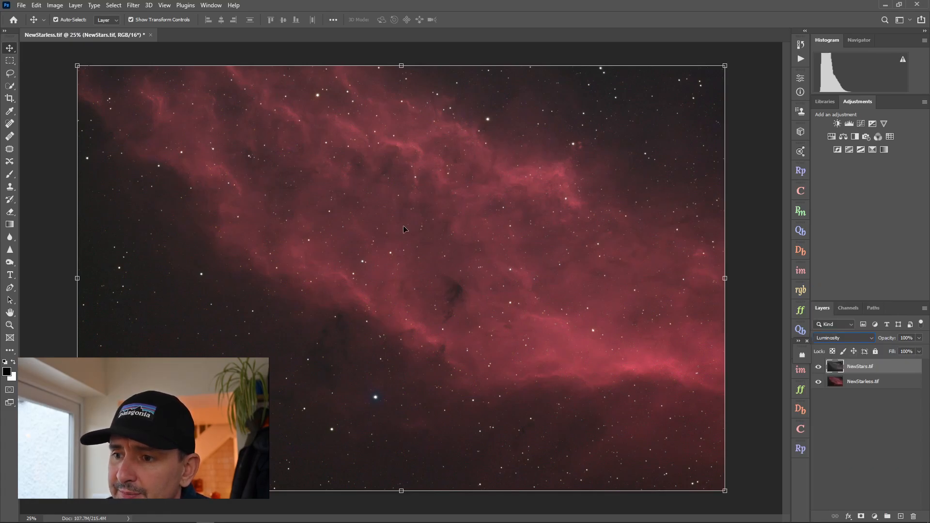
pyautogui.click(870, 439)
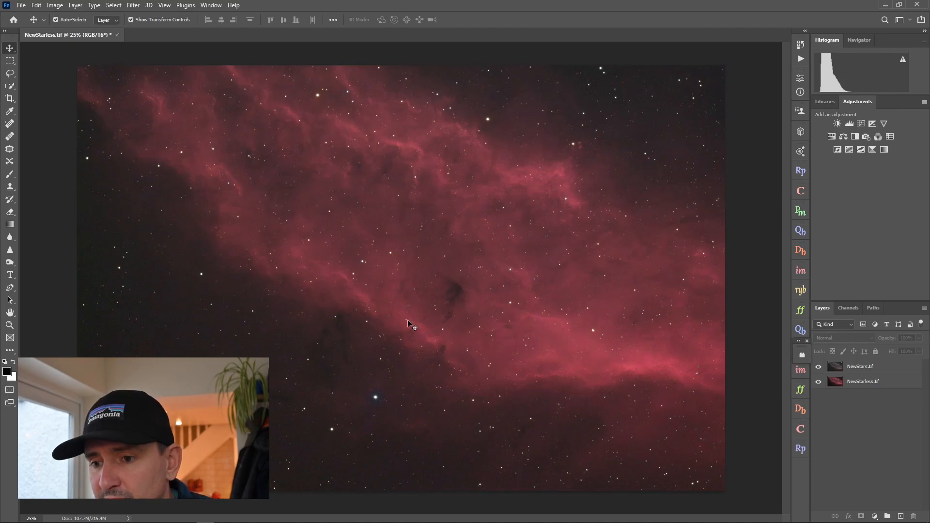
# - Check the blended image's noise up close, then flatten both layers into a single background layer
pyautogui.click(9, 325)
pyautogui.click(265, 224)
pyautogui.moveTo(265, 225); pyautogui.dragTo(265, 223)
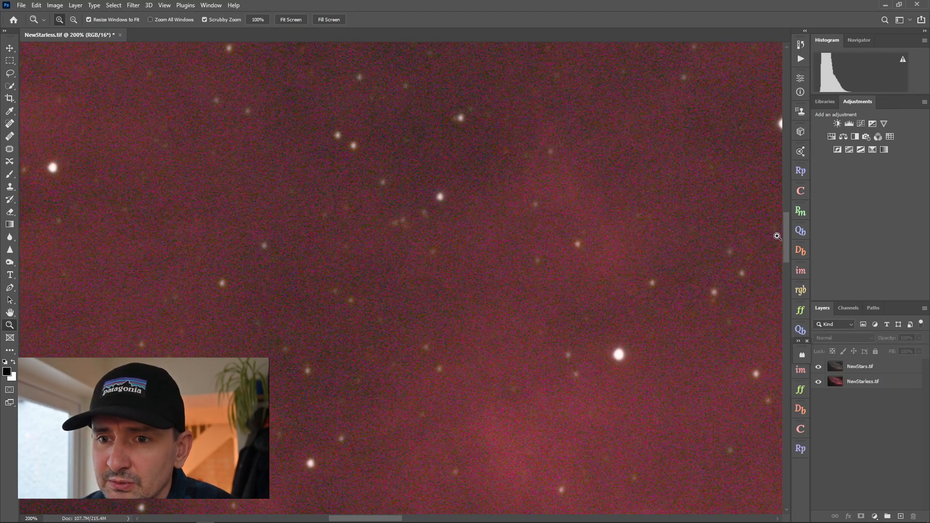
pyautogui.moveTo(785, 234); pyautogui.dragTo(786, 170)
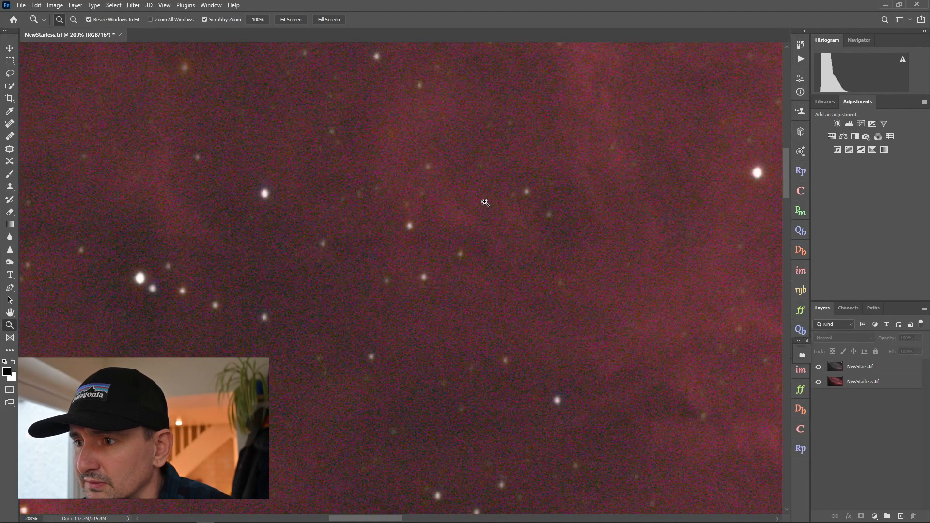
pyautogui.click(289, 21)
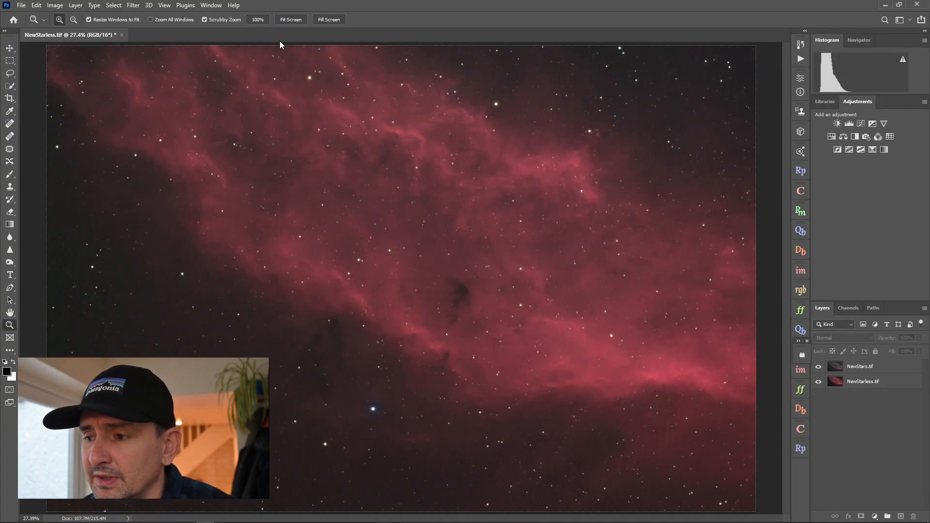
pyautogui.click(76, 6)
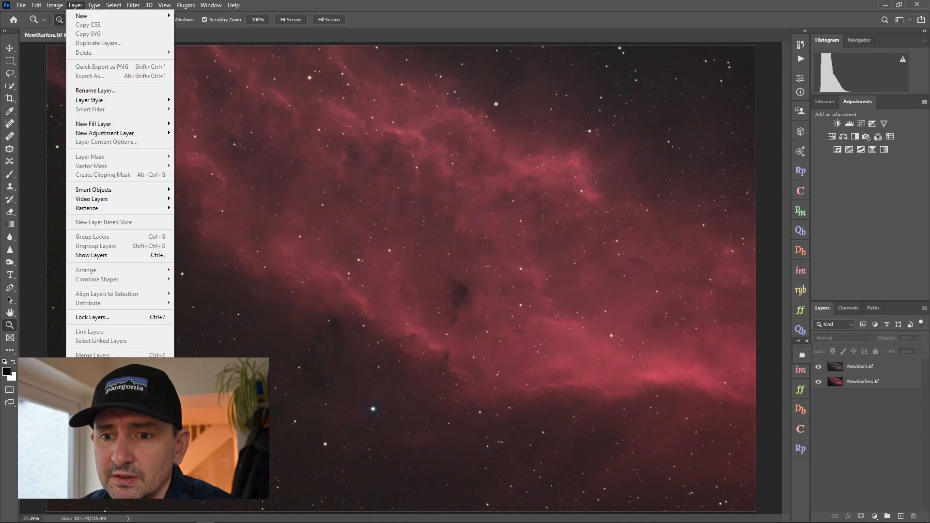
pyautogui.click(92, 374)
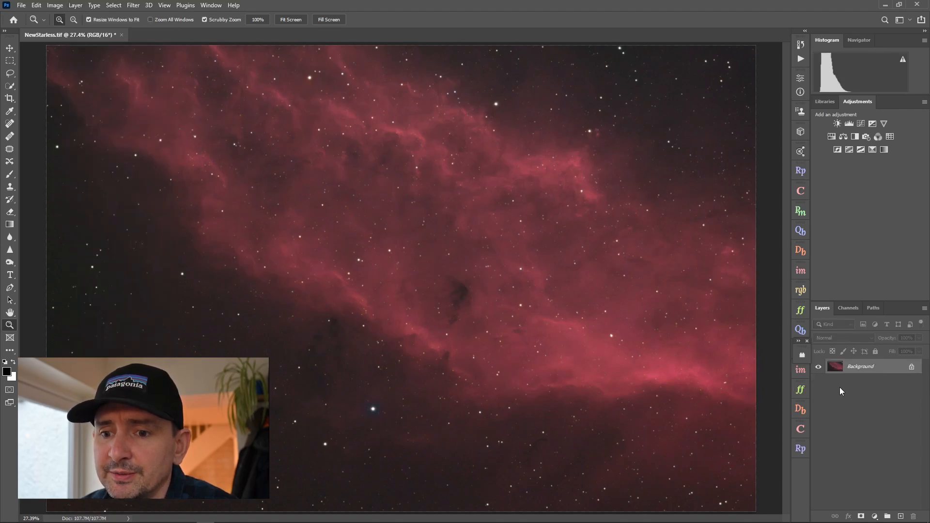
# - Open the flattened image in the Topaz DeNoise AI filter and dismiss its update offer
pyautogui.click(185, 6)
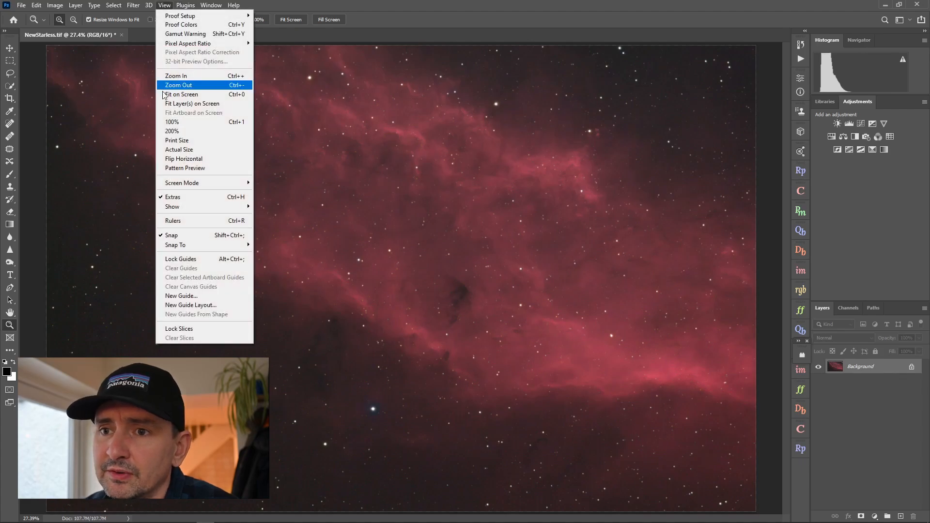
pyautogui.moveTo(211, 7)
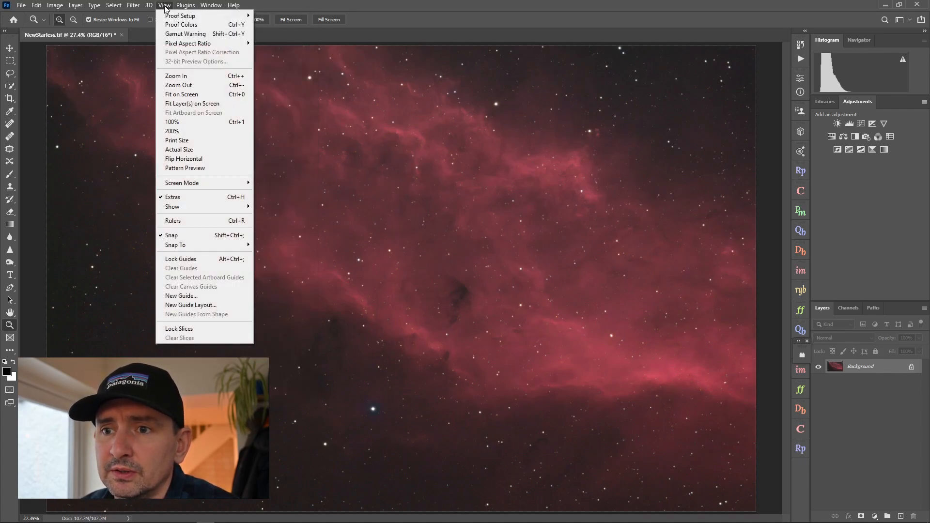
pyautogui.moveTo(135, 6)
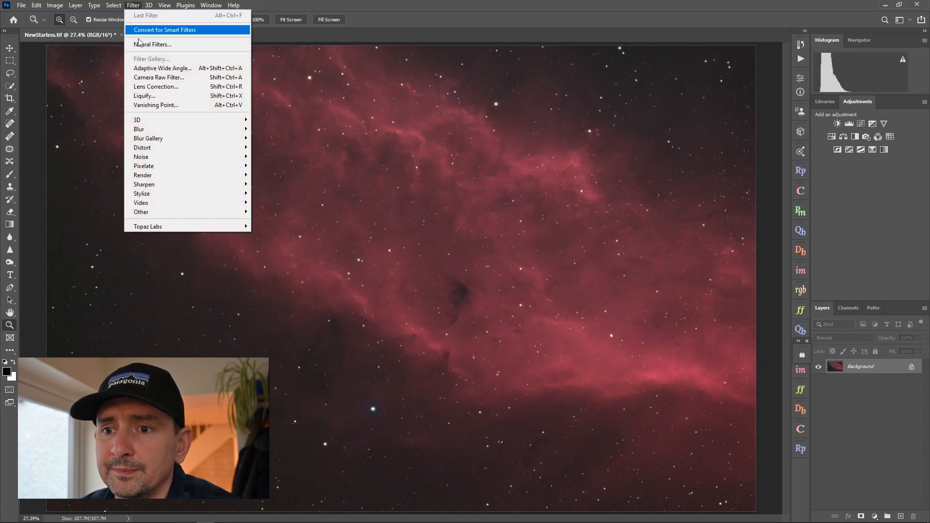
pyautogui.moveTo(164, 227)
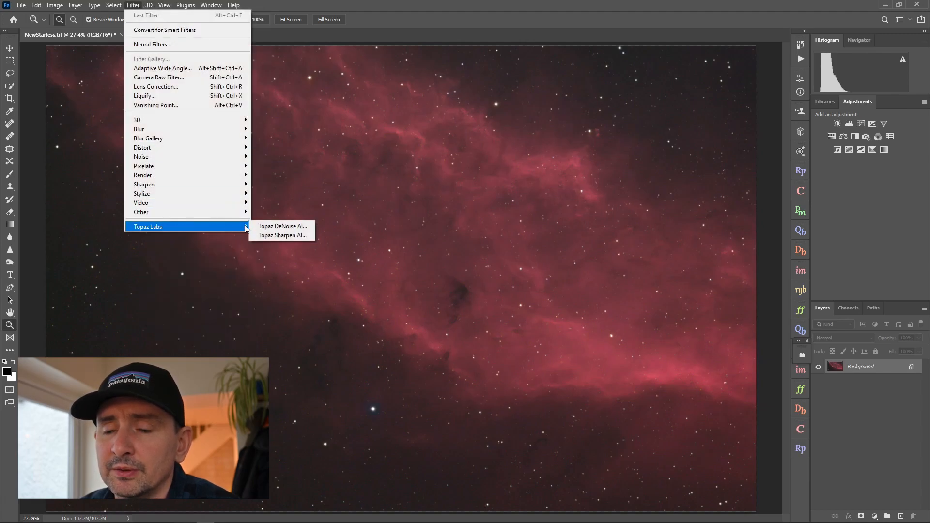
pyautogui.click(273, 227)
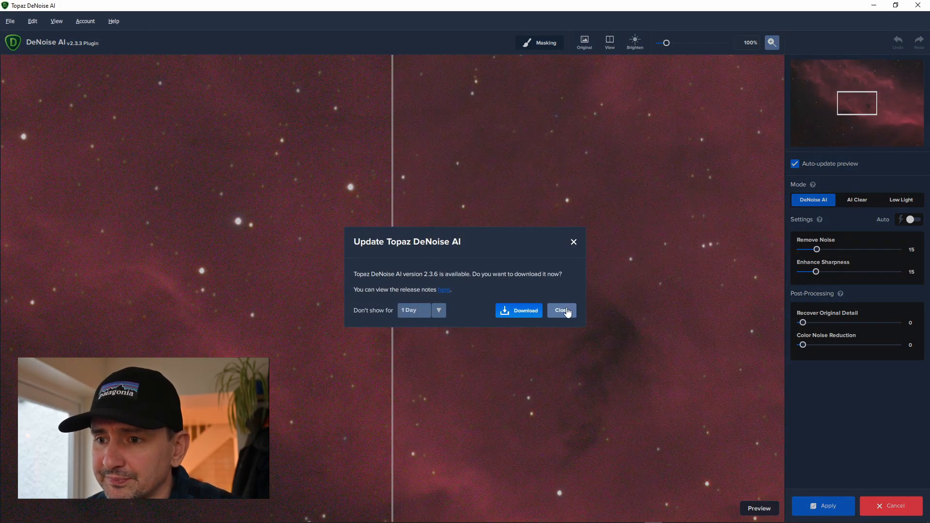
pyautogui.click(562, 311)
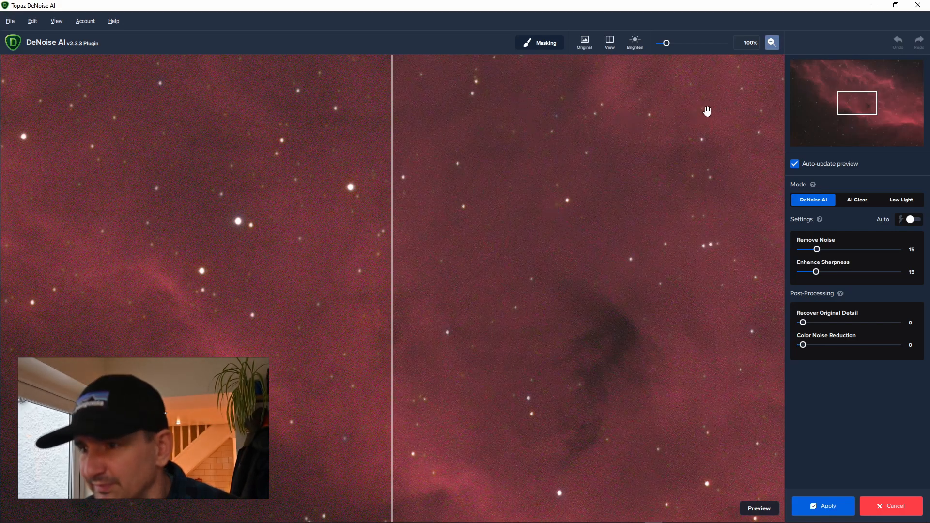
# - Set Color Noise Reduction to 35 and Remove Noise to 23 in DeNoise AI mode
pyautogui.moveTo(803, 345); pyautogui.dragTo(826, 345)
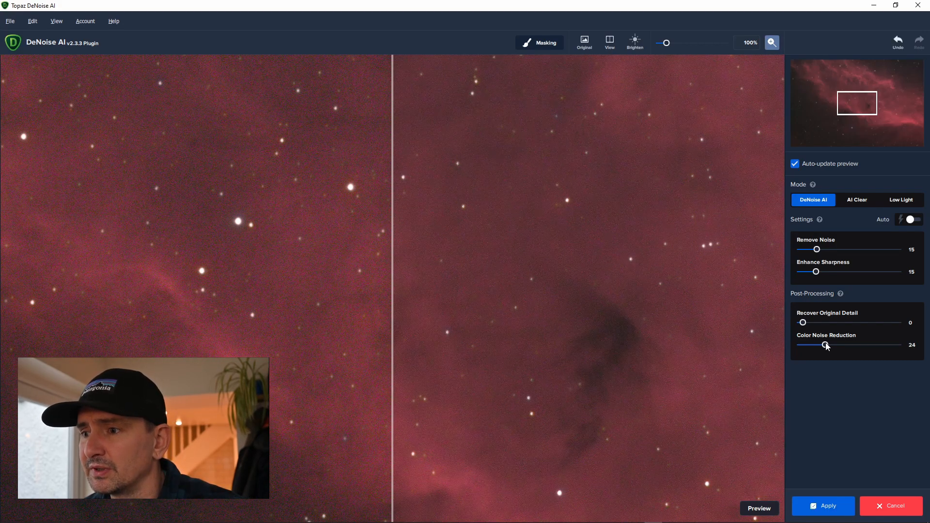
pyautogui.moveTo(827, 346); pyautogui.dragTo(837, 345)
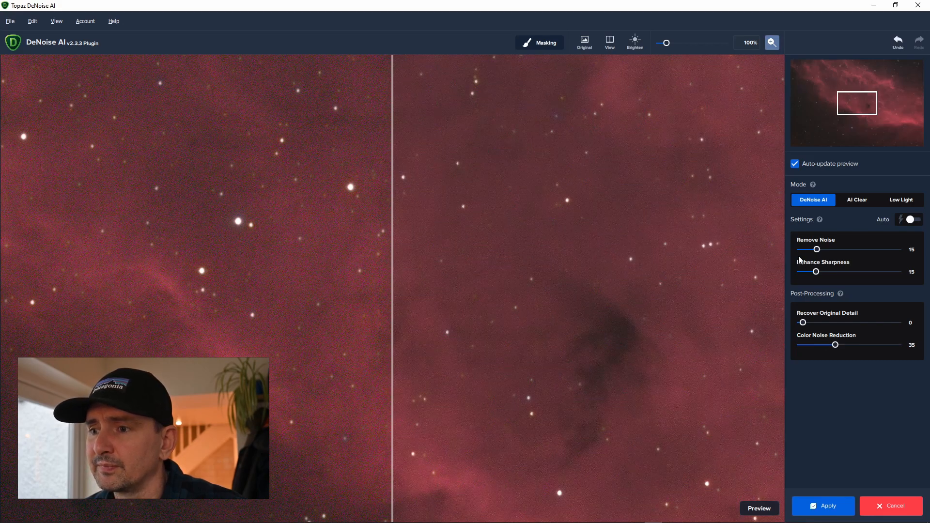
pyautogui.moveTo(817, 249); pyautogui.dragTo(825, 250)
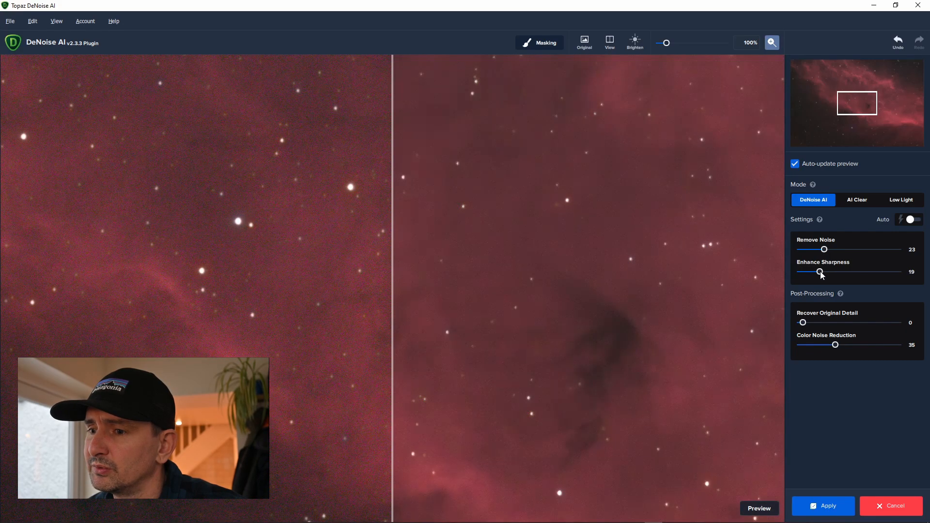
# - Raise Enhance Sharpness to 47, compare the preview with the original, and apply the noise reduction to the image
pyautogui.moveTo(817, 273); pyautogui.dragTo(822, 274)
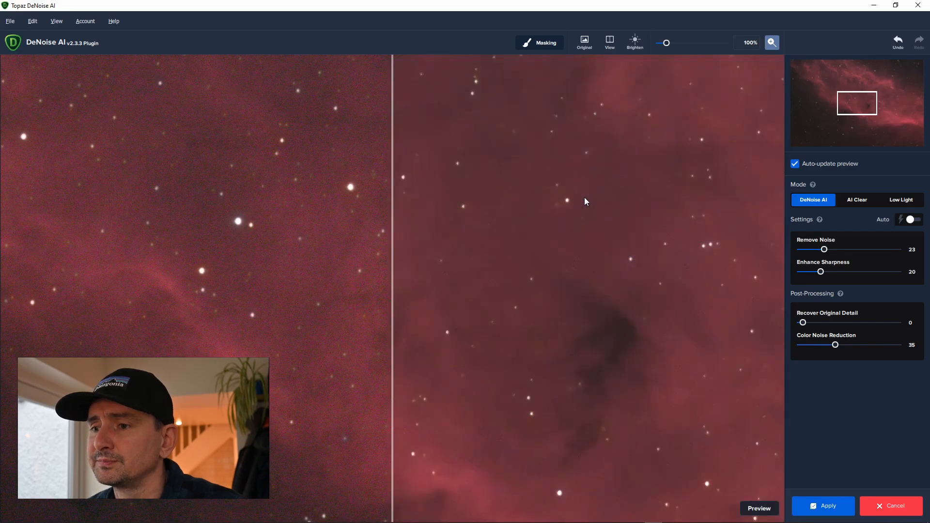
pyautogui.moveTo(391, 188); pyautogui.dragTo(386, 218)
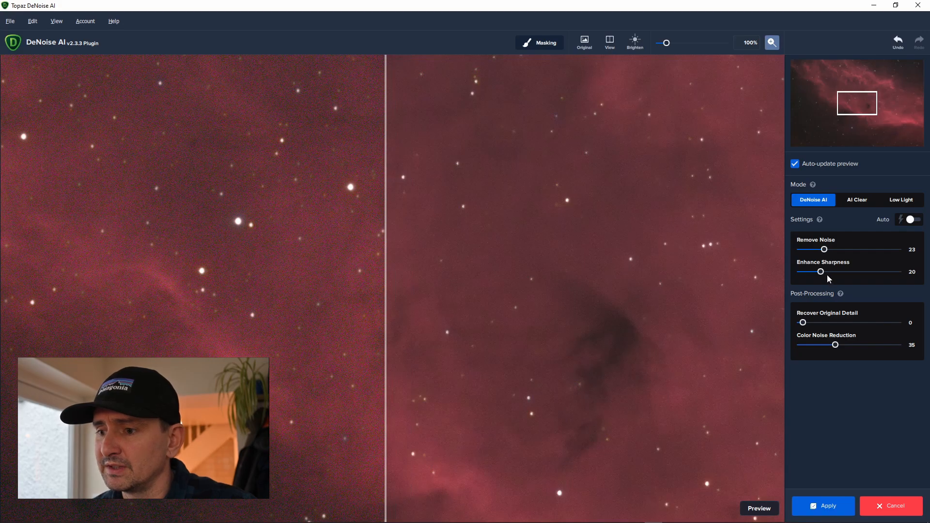
pyautogui.moveTo(821, 271); pyautogui.dragTo(848, 274)
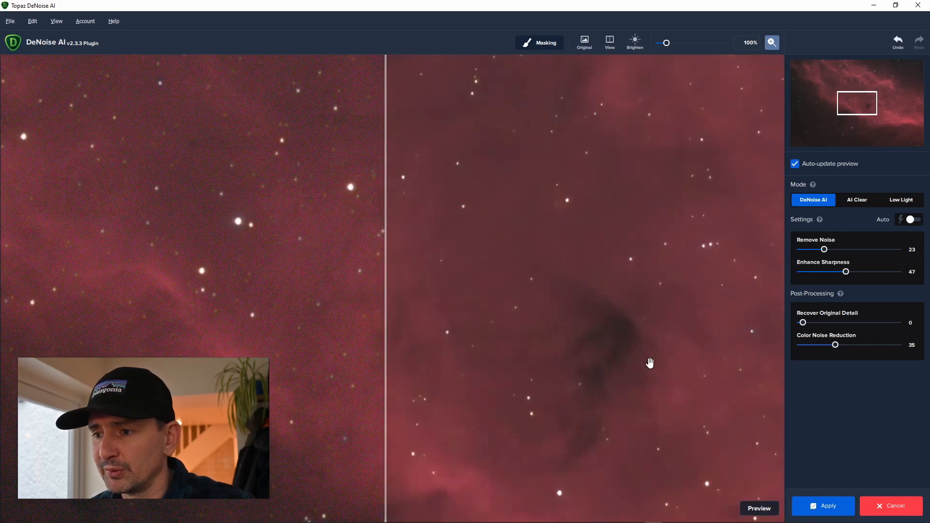
pyautogui.moveTo(385, 218); pyautogui.dragTo(451, 243)
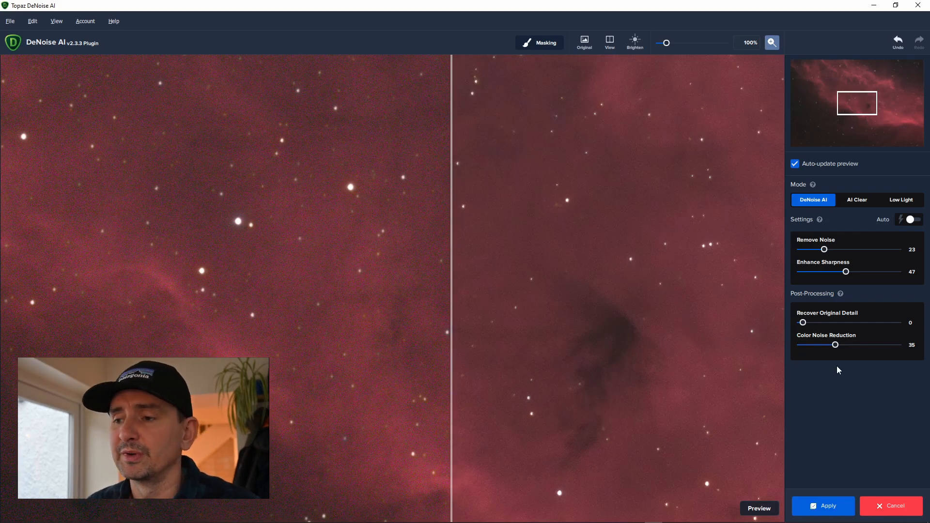
pyautogui.click(829, 506)
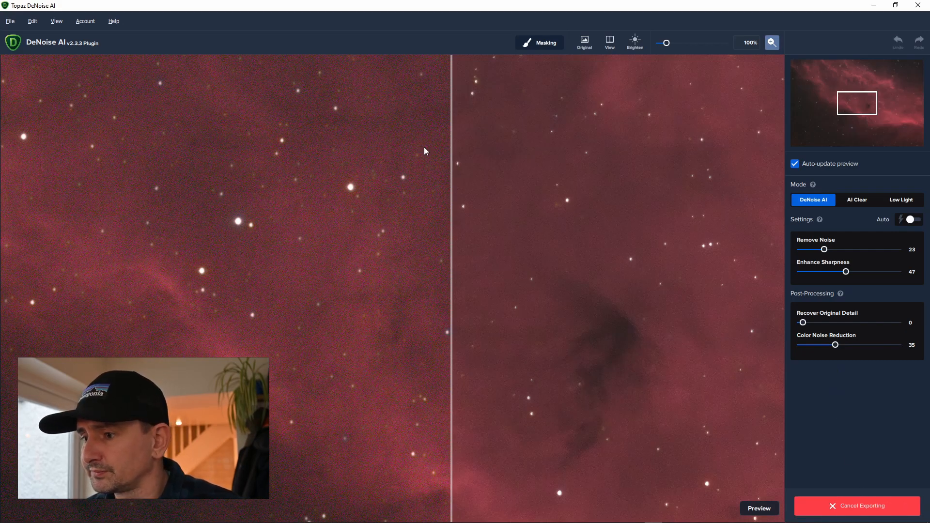